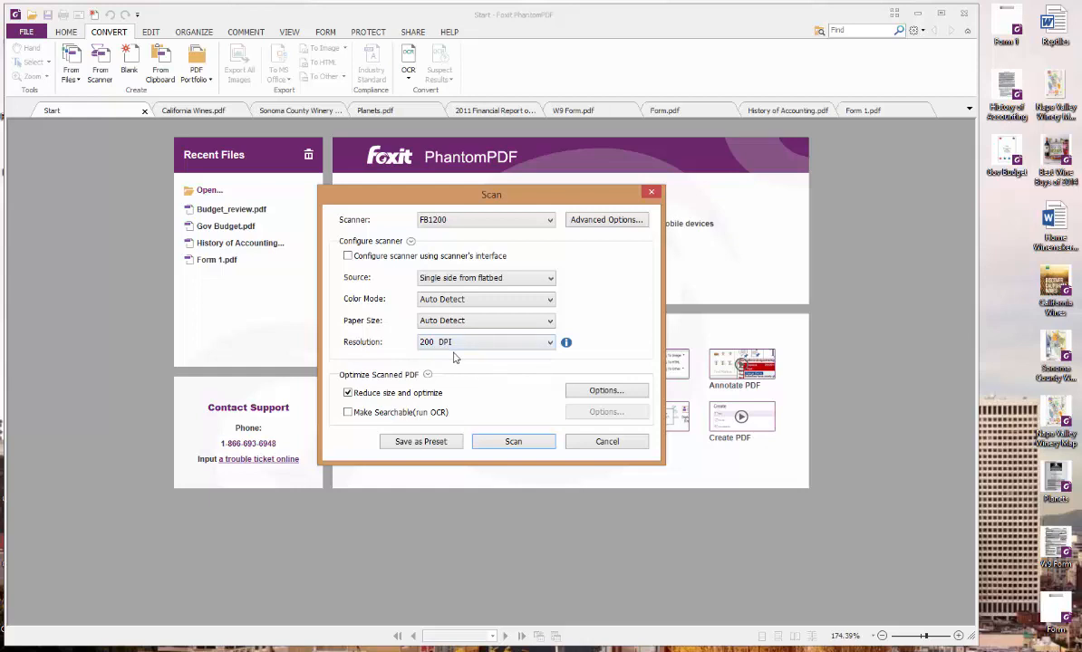
Step: Scan the page single-sided from the flatbed at 200 DPI with size reduction and optimization, and dismiss both notices above the scanned page
click(550, 345)
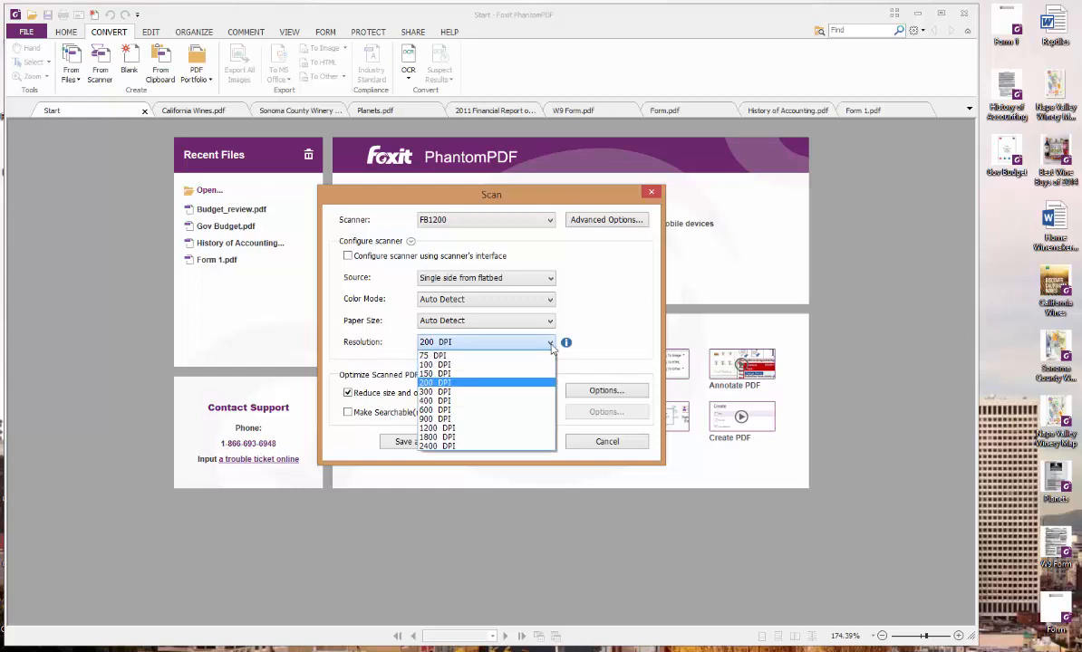
click(550, 347)
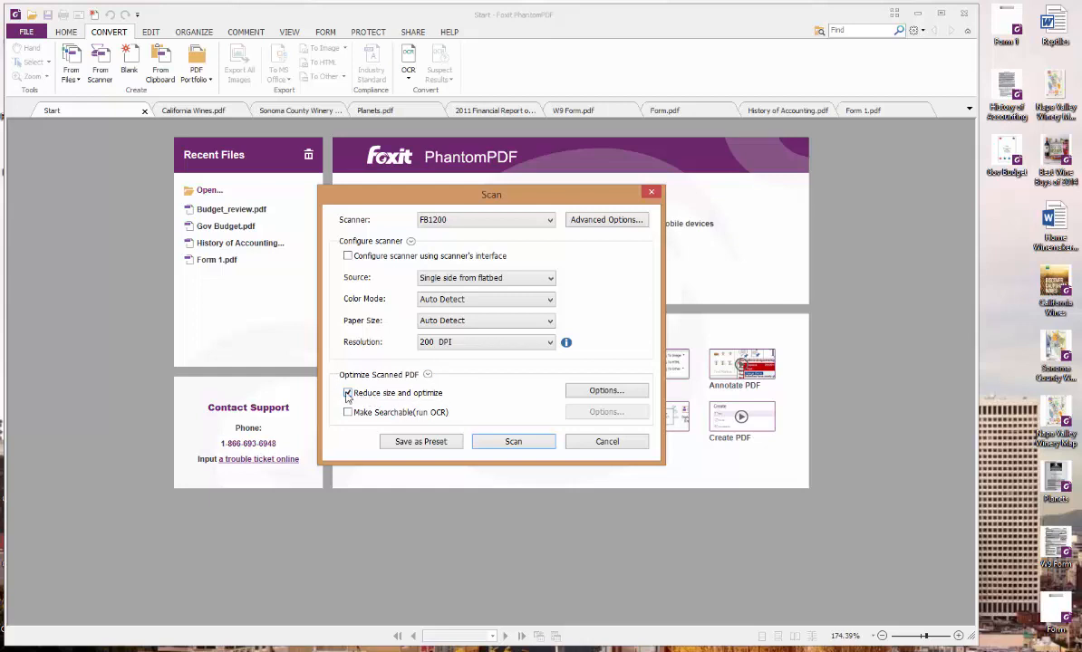
click(513, 442)
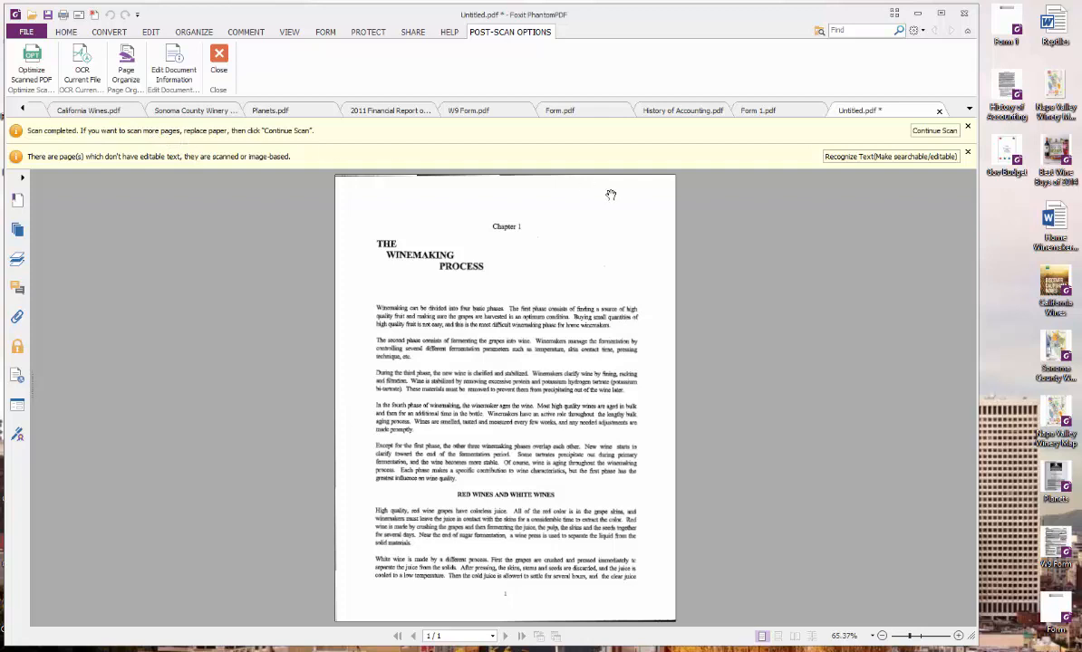
click(966, 127)
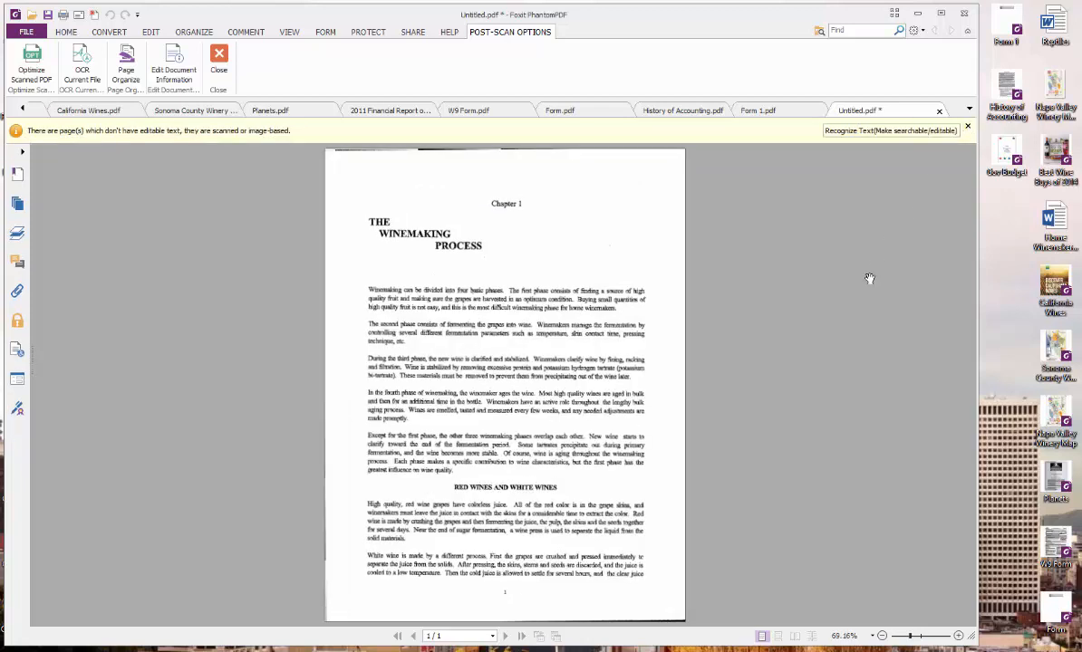
click(968, 127)
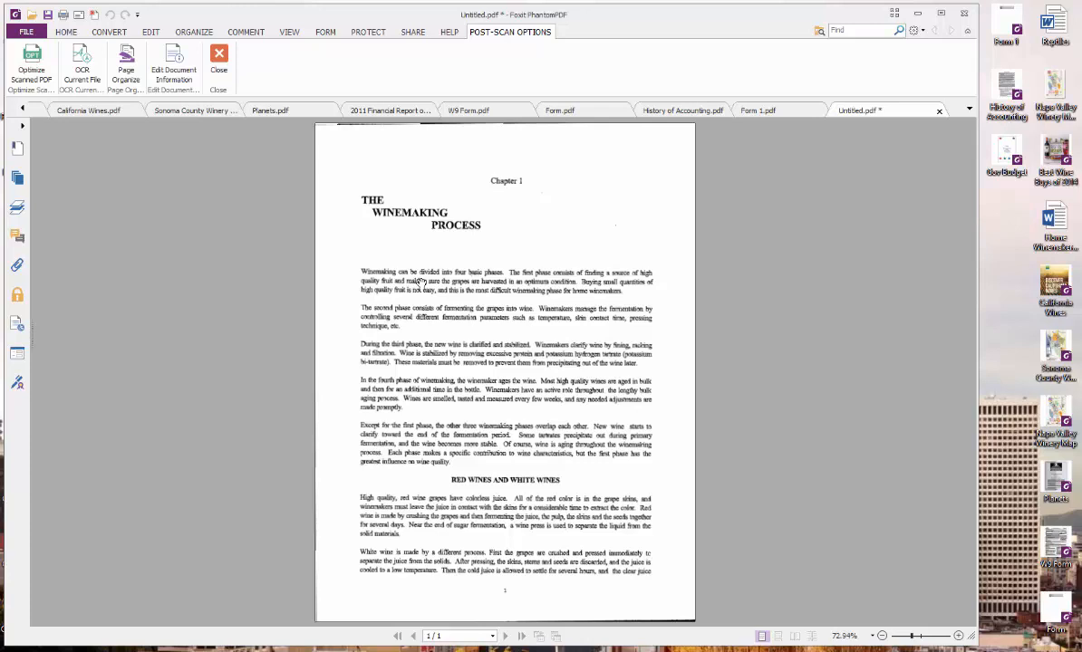
Step: Activate the Select Text tool for the scanned page
click(76, 33)
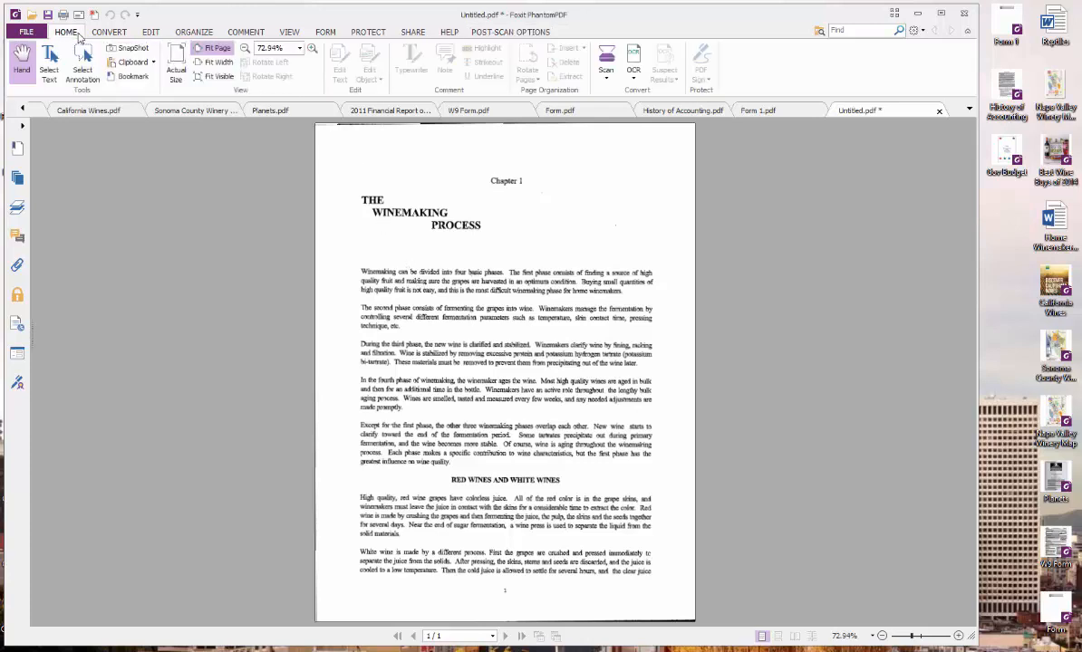
click(49, 64)
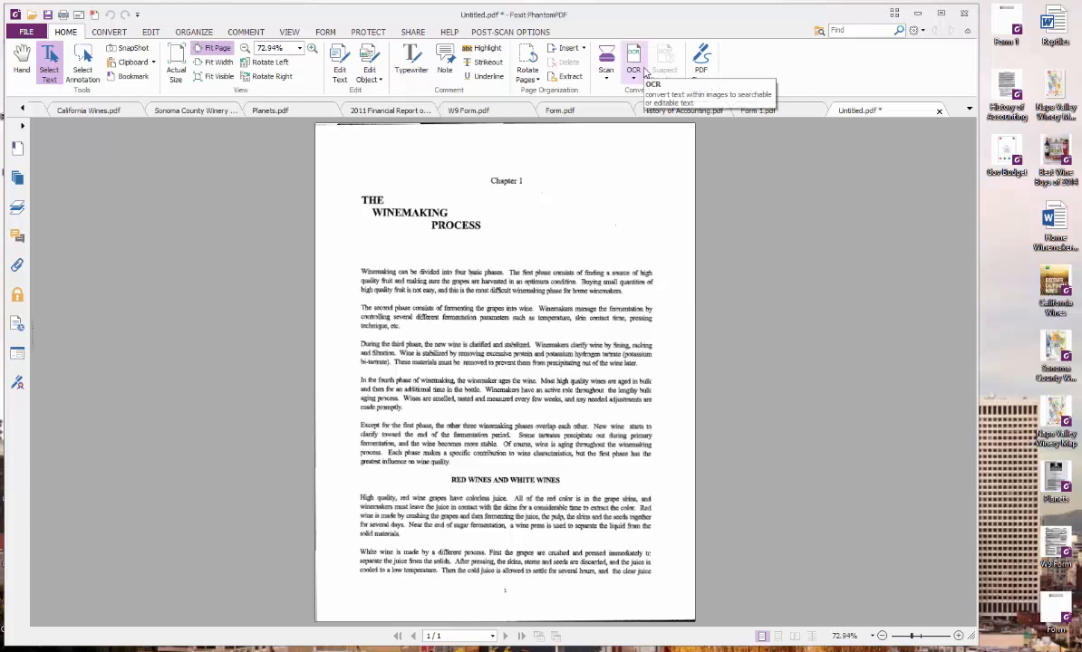
click(637, 76)
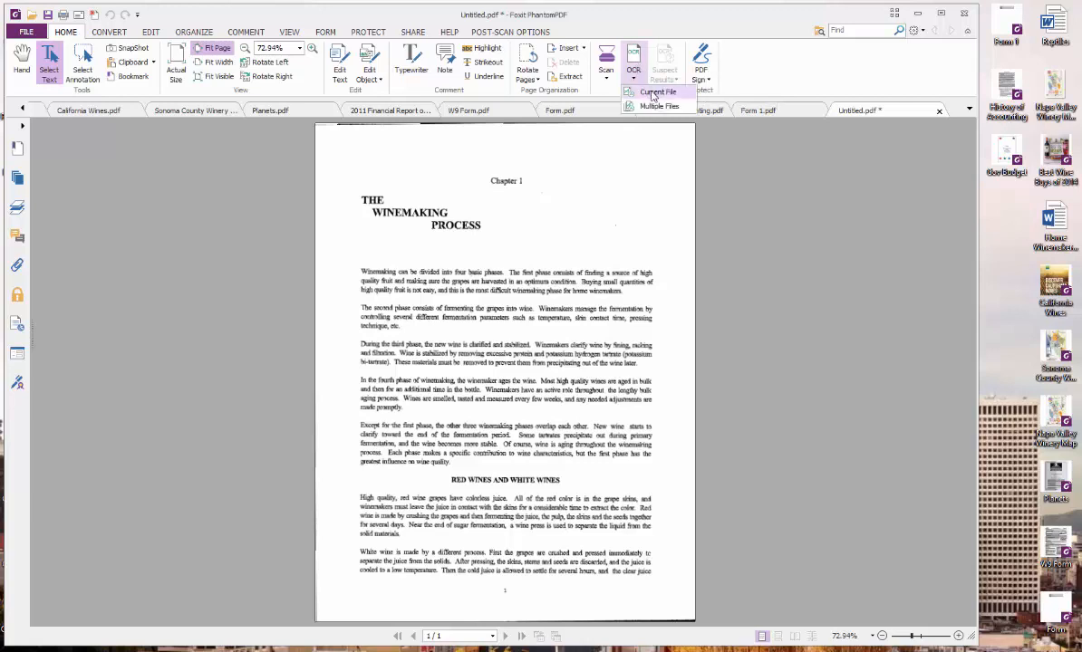
click(654, 93)
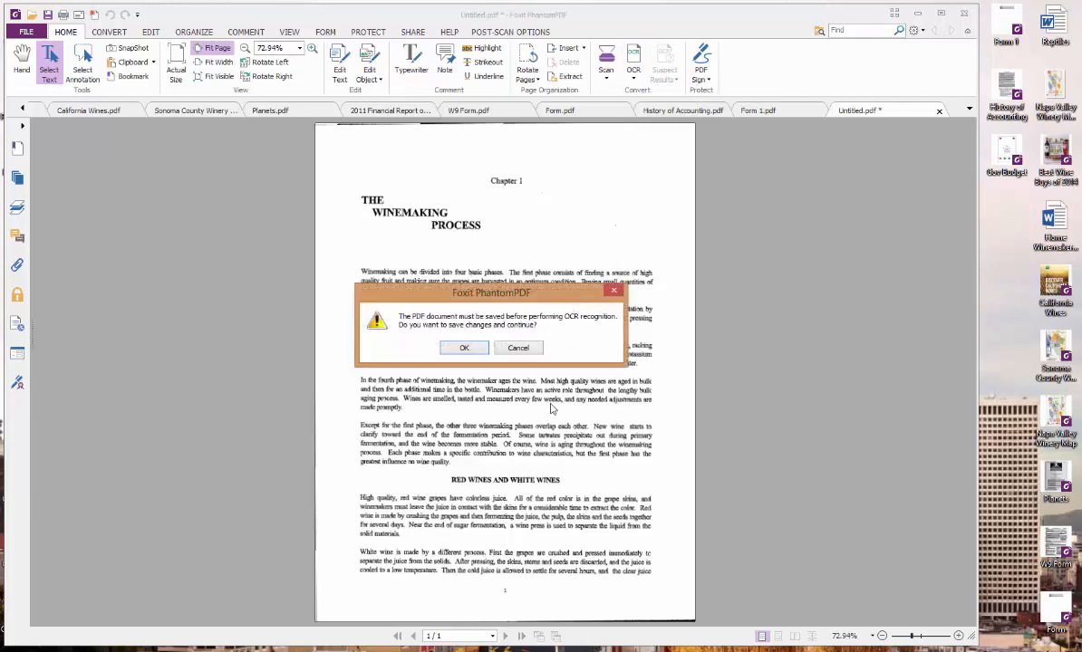
click(519, 347)
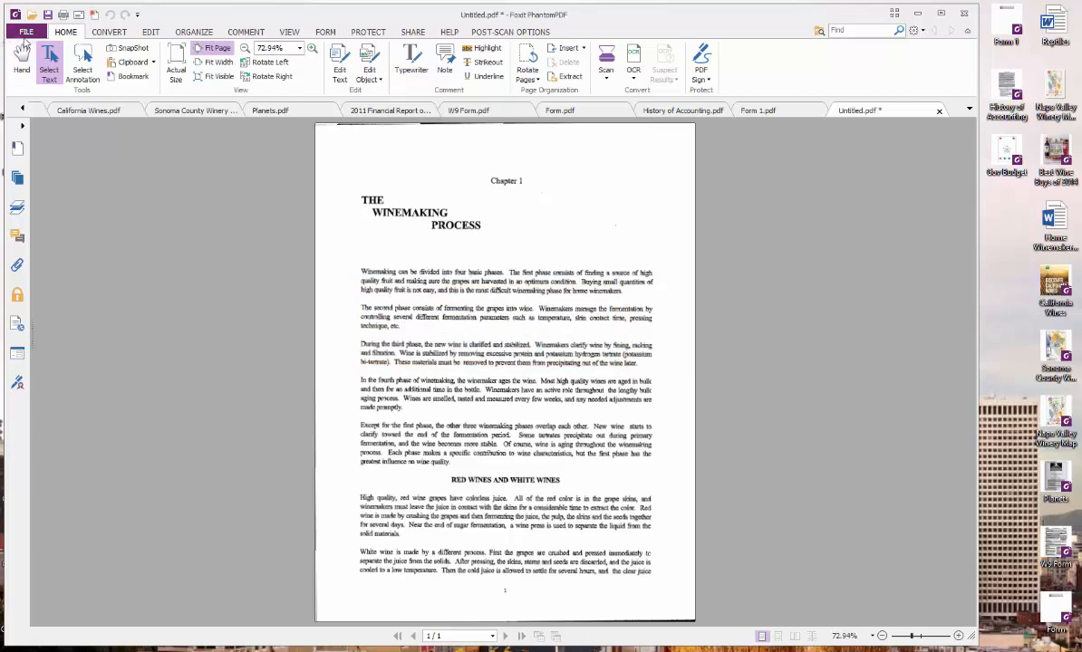
Step: Save the scanned document to the Desktop as a PDF named Scan
click(26, 35)
click(36, 157)
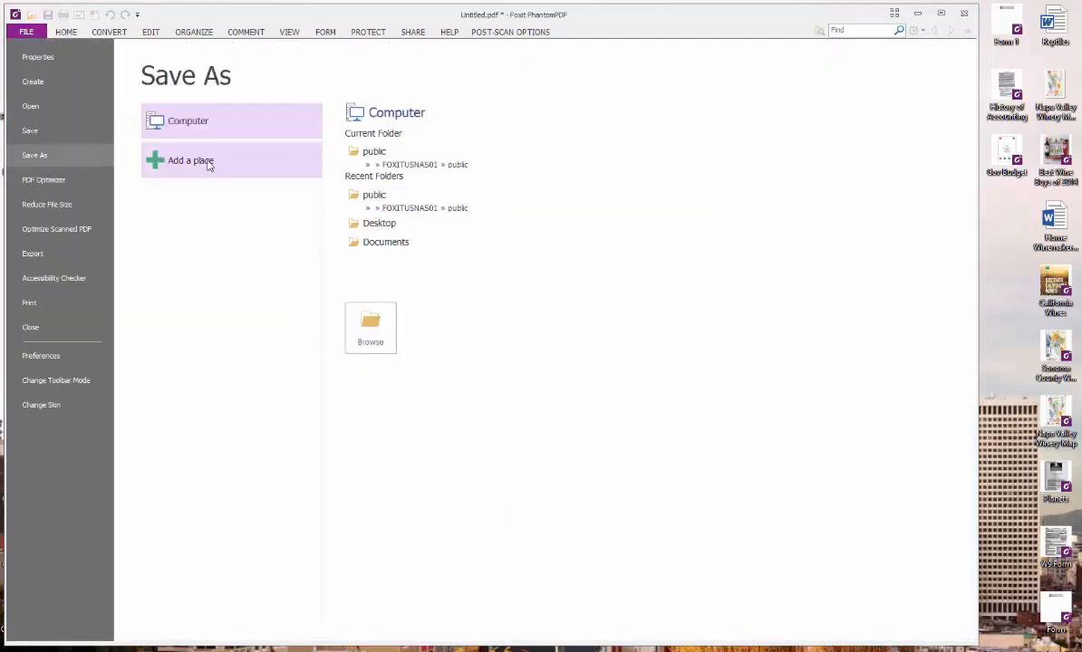
click(368, 327)
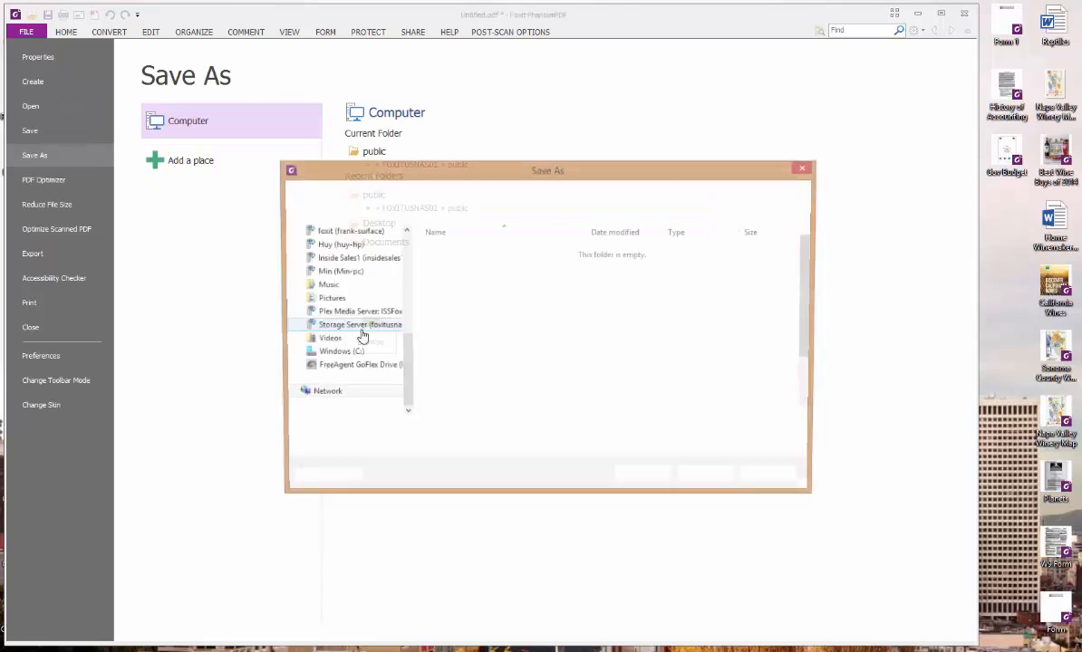
scroll(358, 308, up, 8)
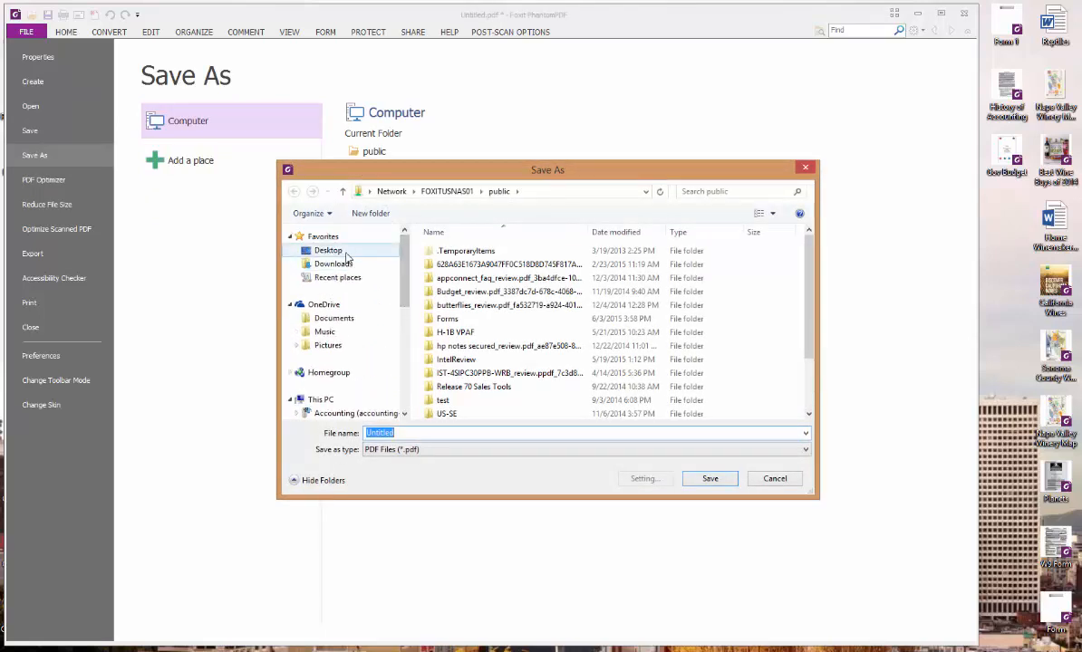
click(346, 254)
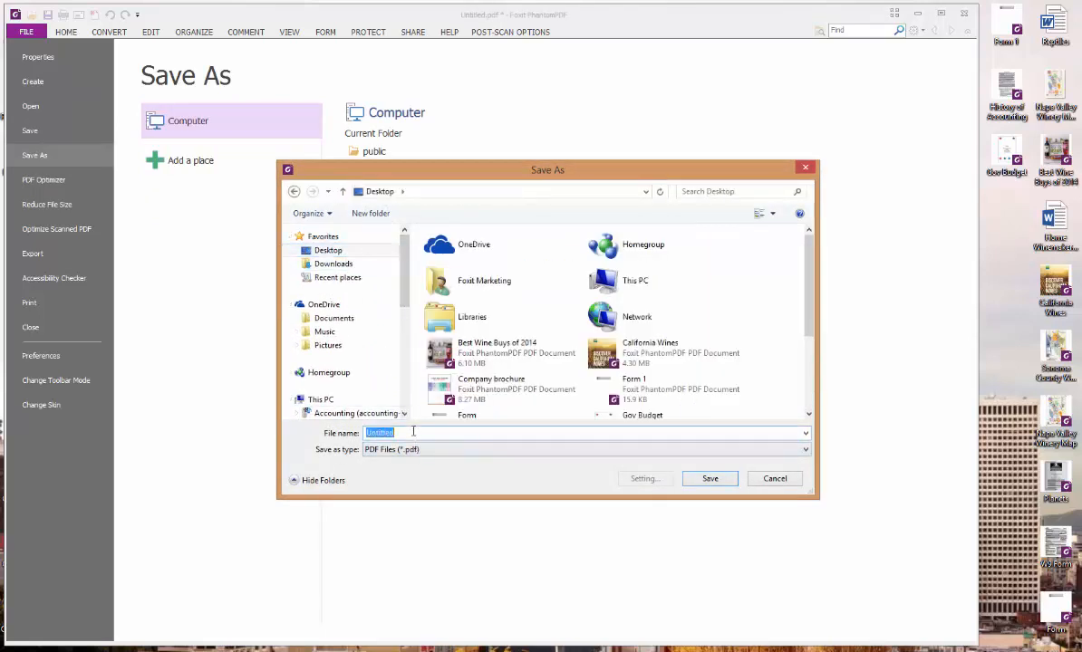
text(Scan)
click(712, 479)
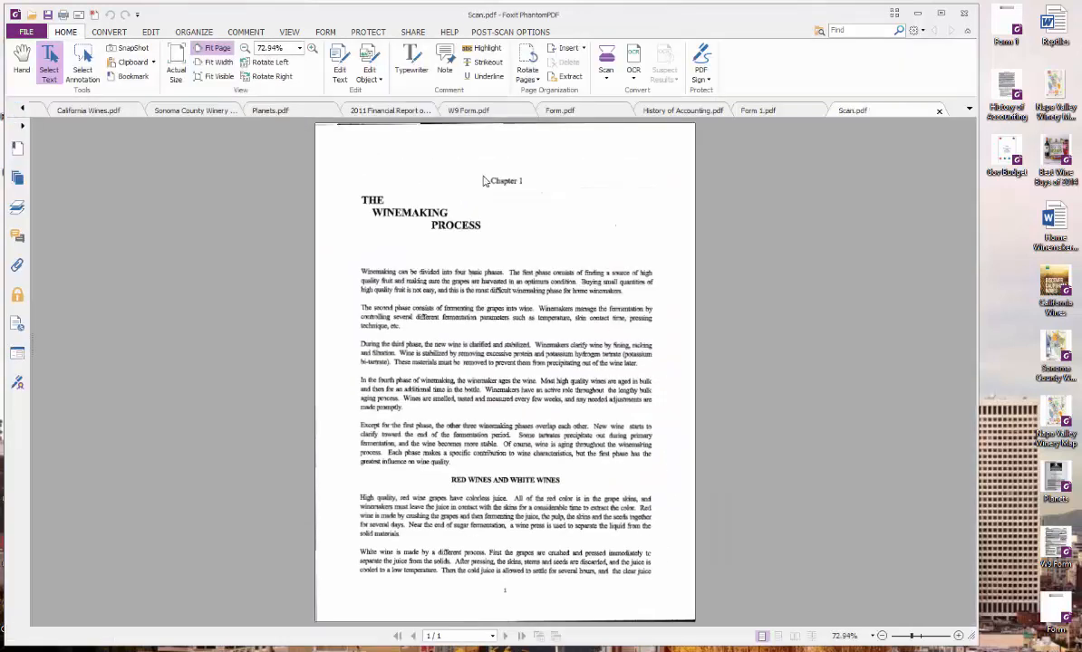
Step: Run OCR on all pages of the current file in English with Editable Text as the output type
click(633, 72)
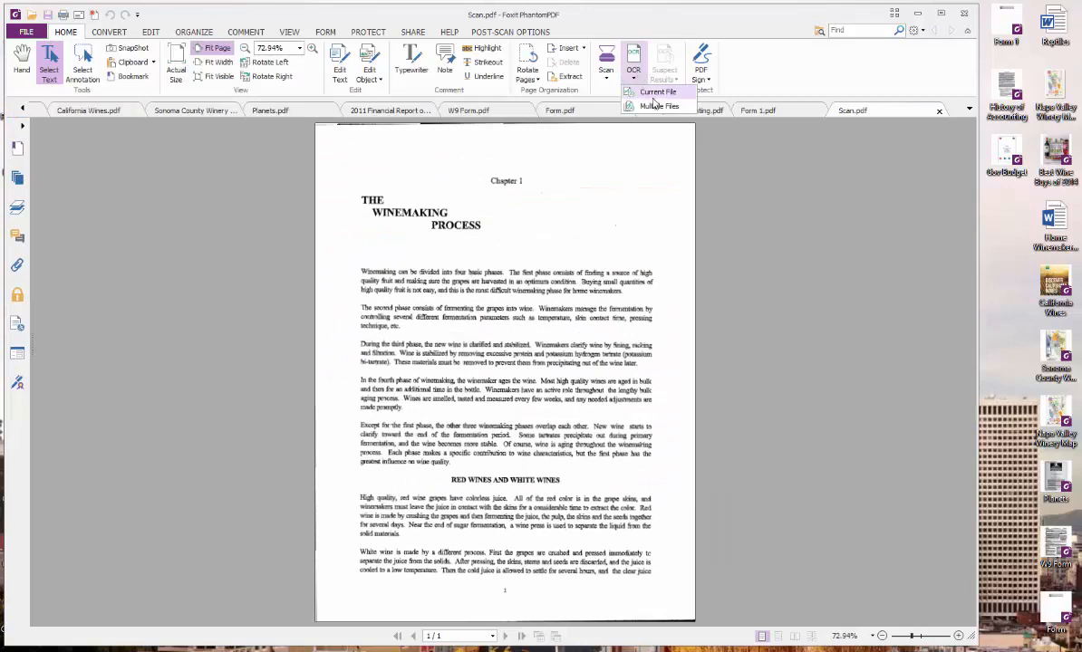
click(656, 94)
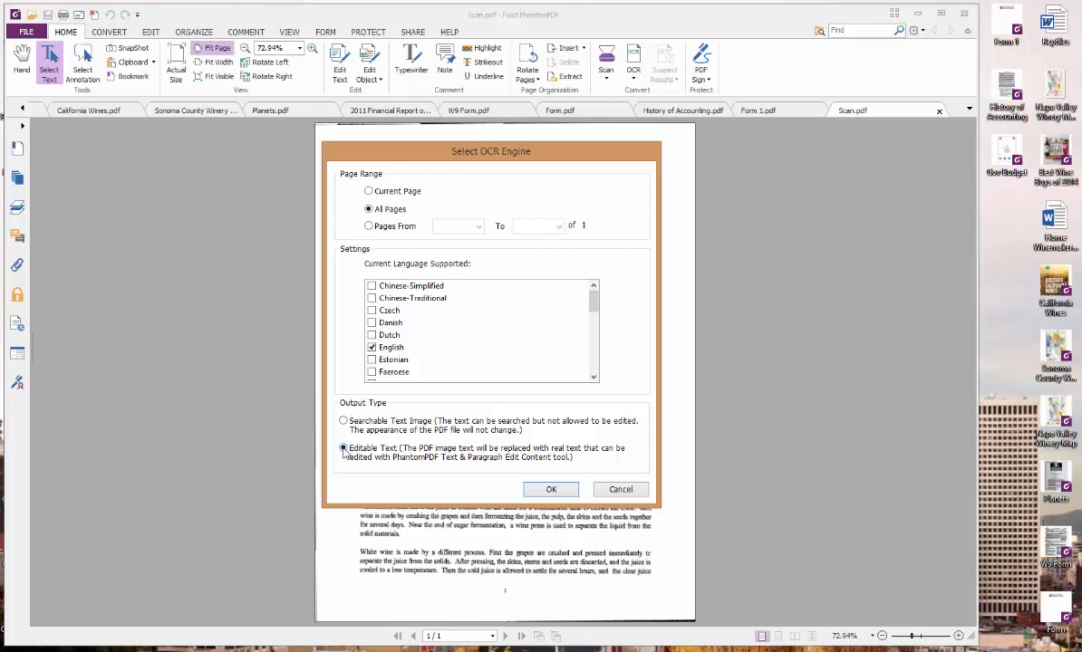
click(551, 489)
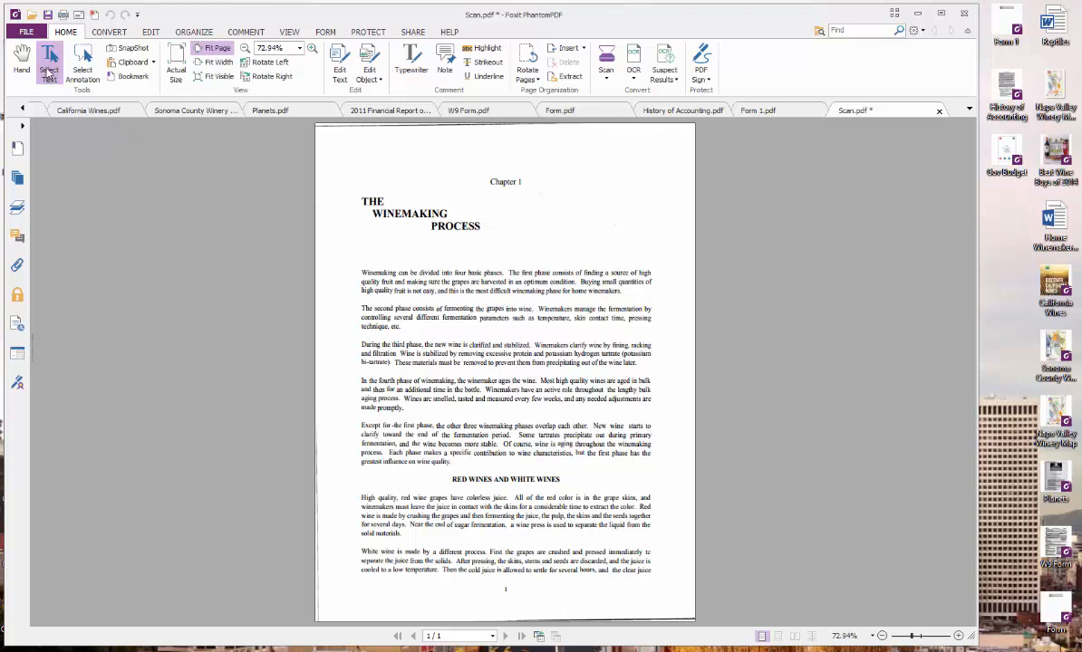
Step: Copy the first body paragraph of Chapter 1 and paste it into a new blank Word document
drag(337, 256, 622, 292)
key(ctrl+c)
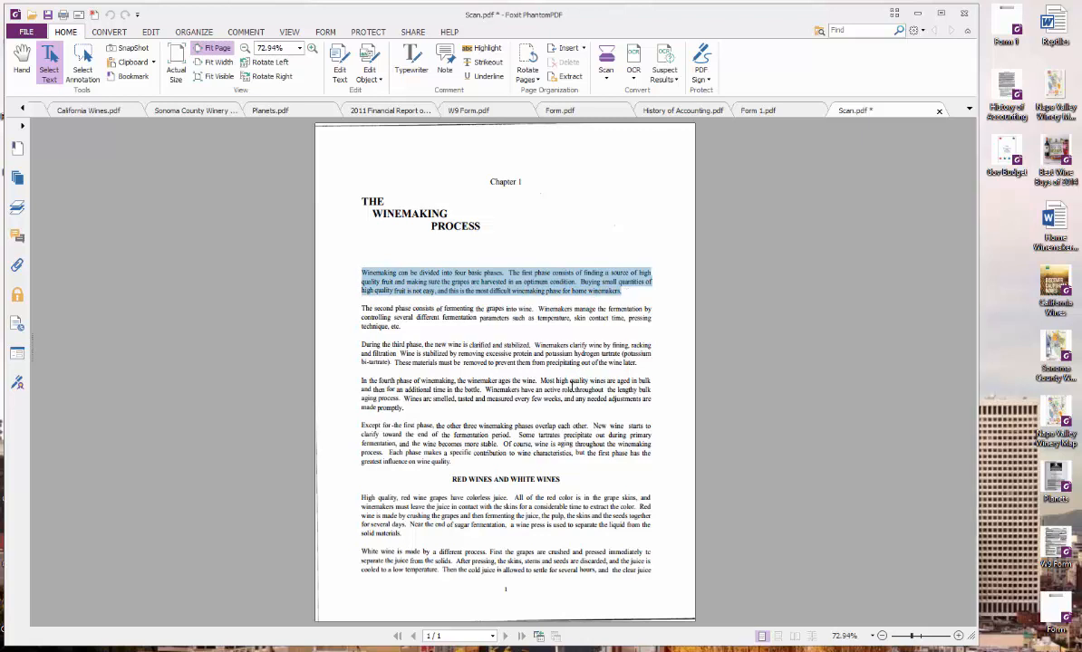
click(503, 651)
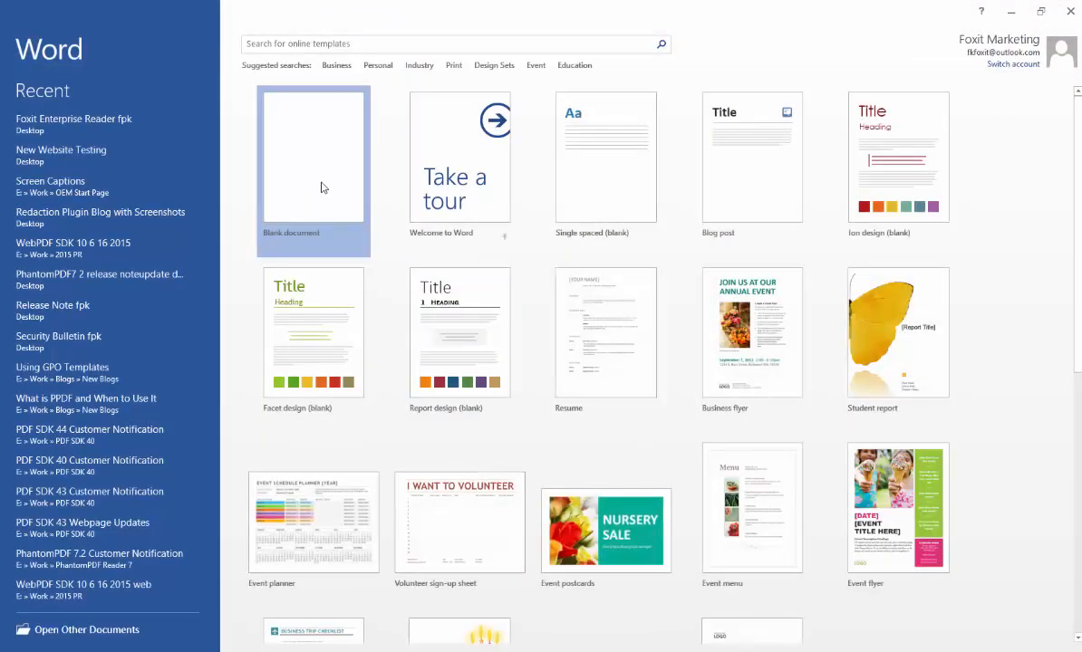
click(321, 186)
key(ctrl+v)
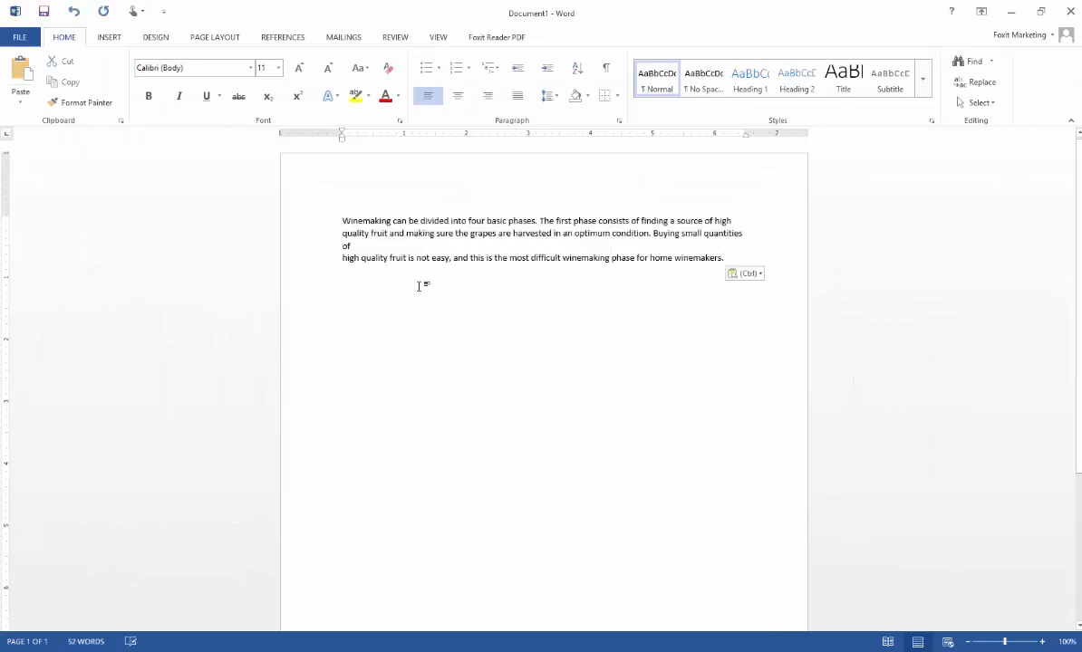
Step: Remove the line break after "quantities of" in the pasted paragraph and close the document without saving, returning to Foxit PhantomPDF
click(401, 245)
key(Delete)
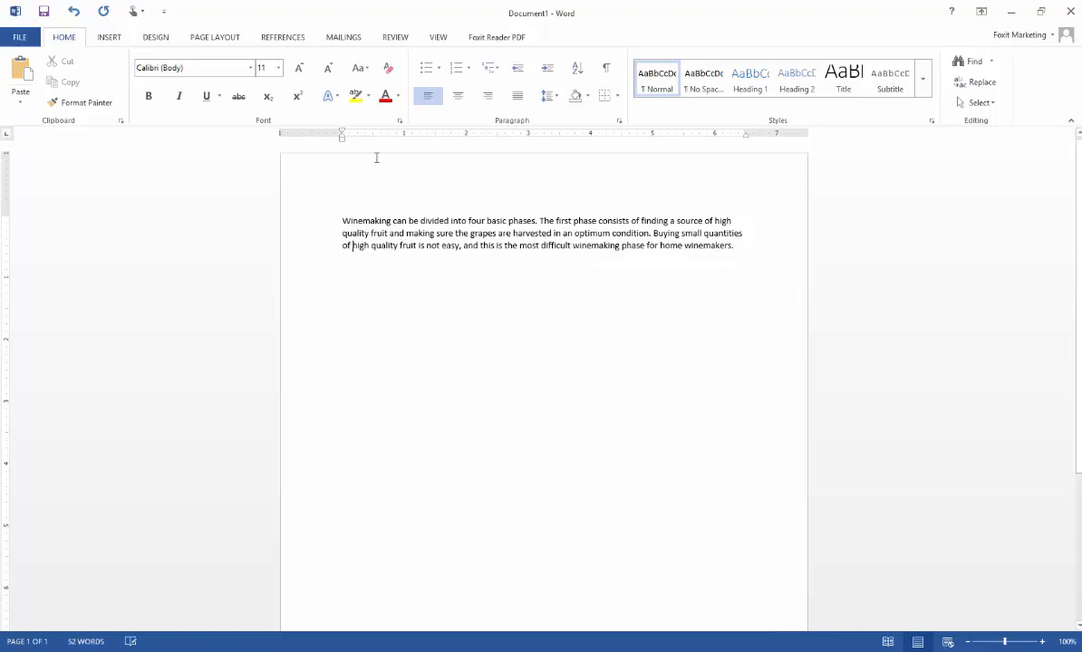
click(1067, 12)
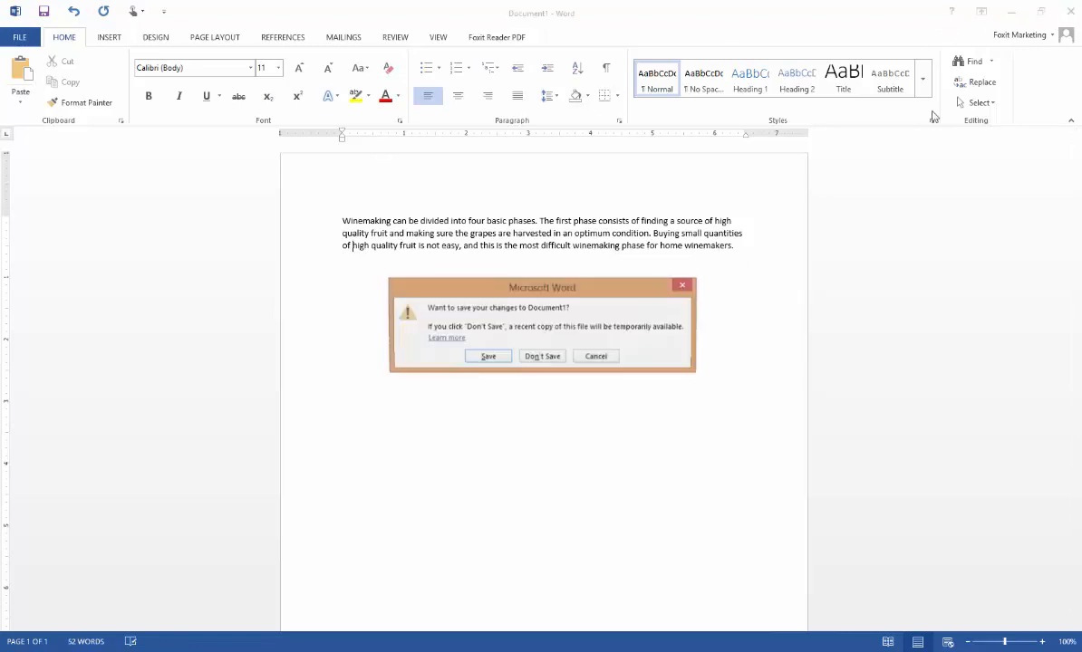
click(541, 356)
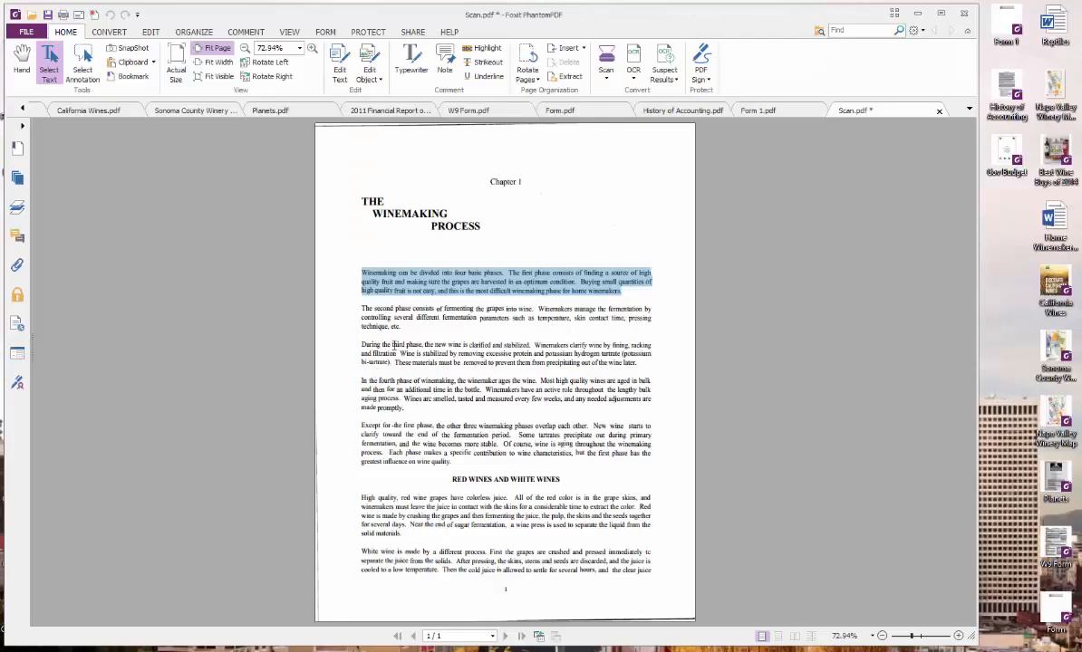
click(425, 281)
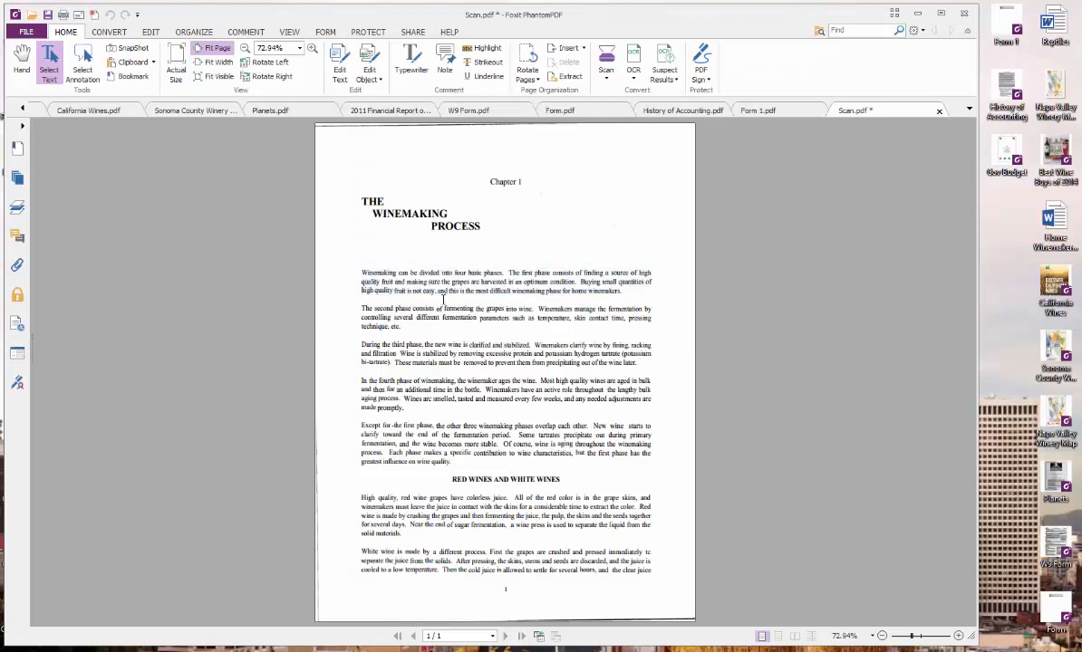
Step: Edit the second paragraph by adding "insert new text here" after "The second phase" and rejoining its broken lines
click(151, 33)
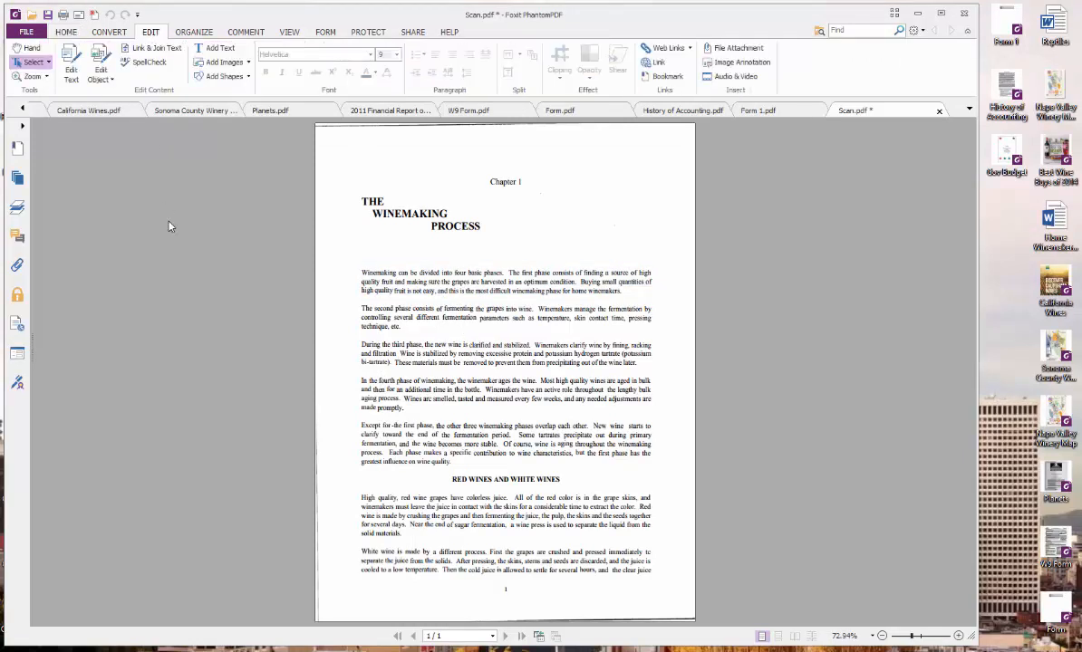
click(71, 65)
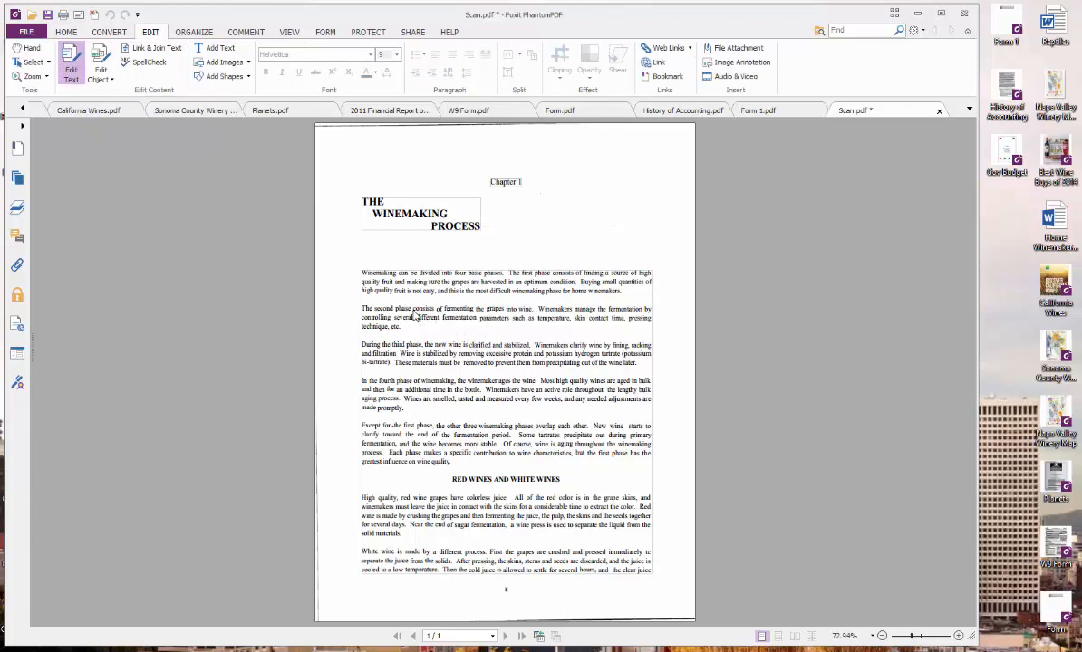
click(409, 332)
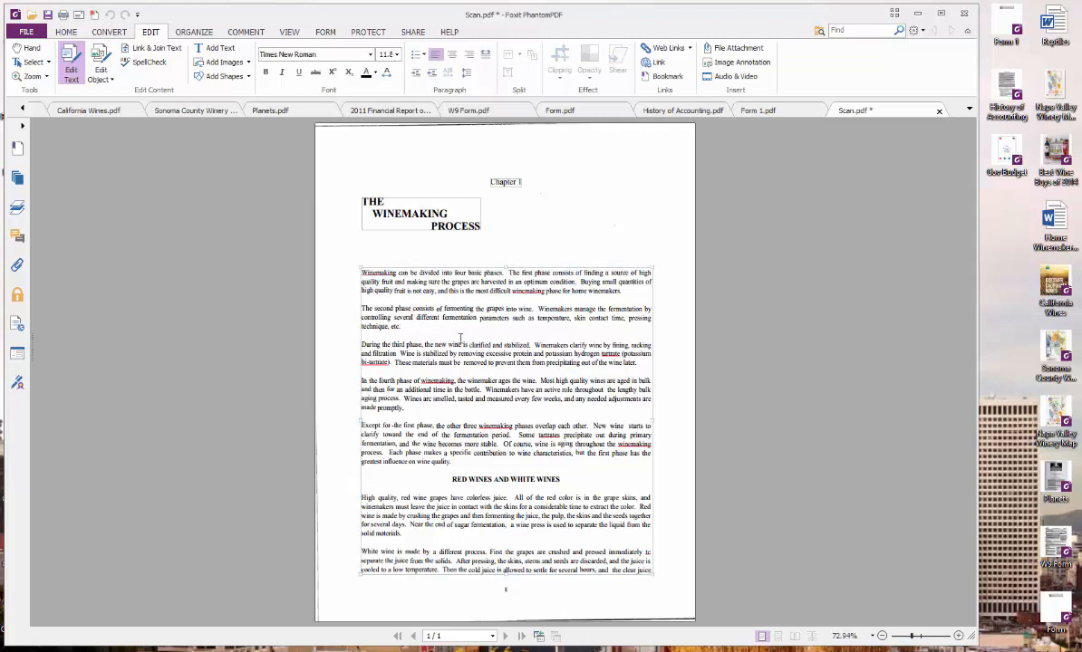
text(insert )
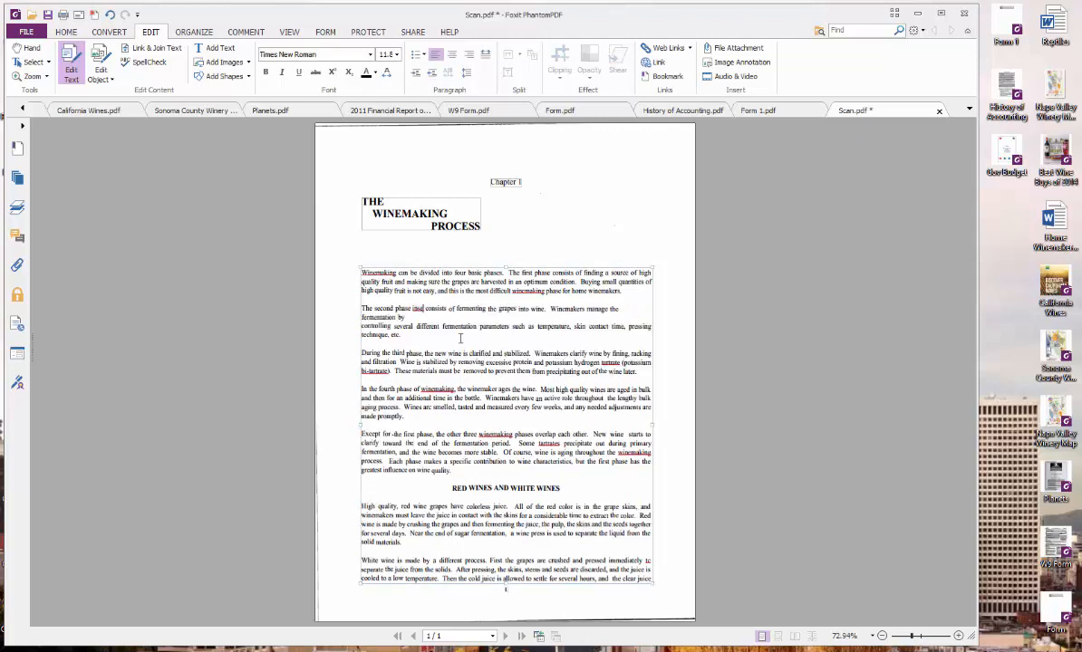
text(new tes)
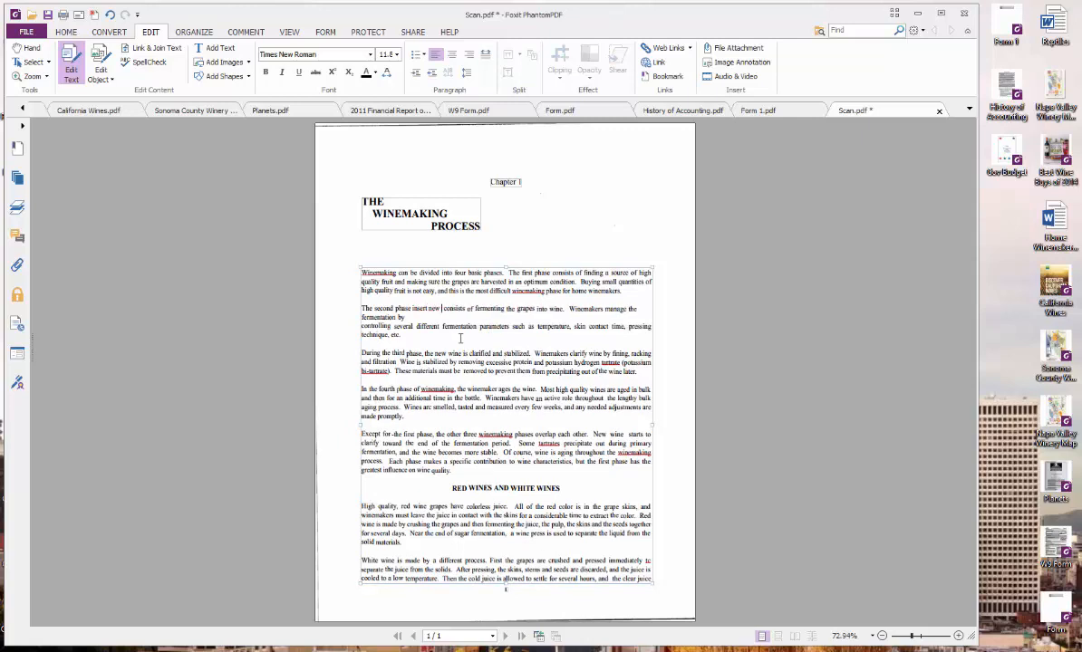
text(t here)
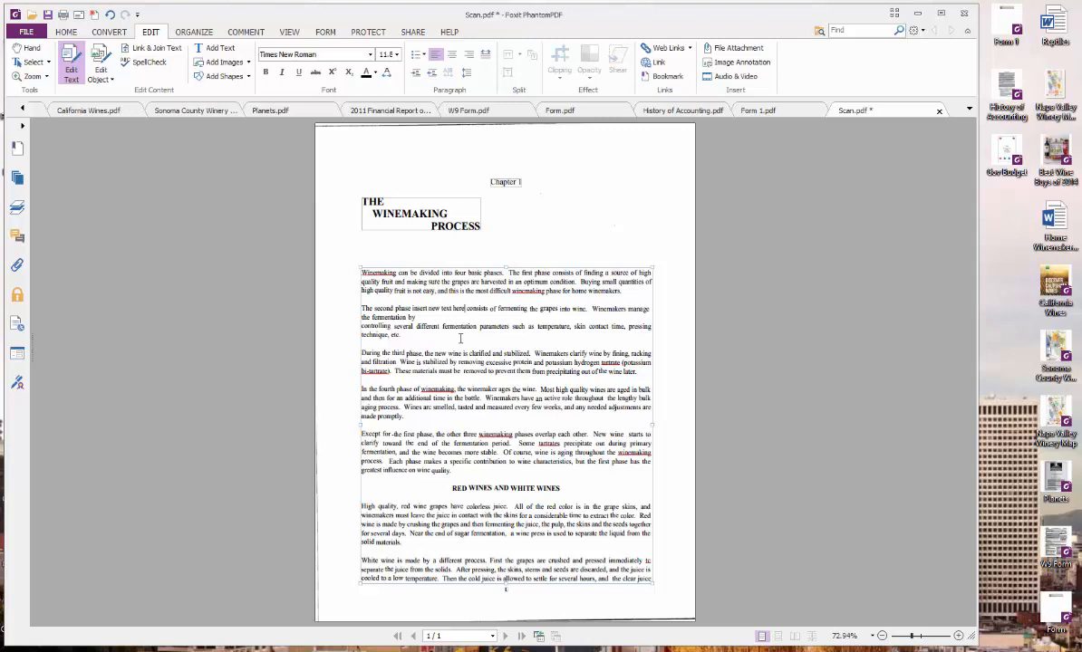
key(BackSpace)
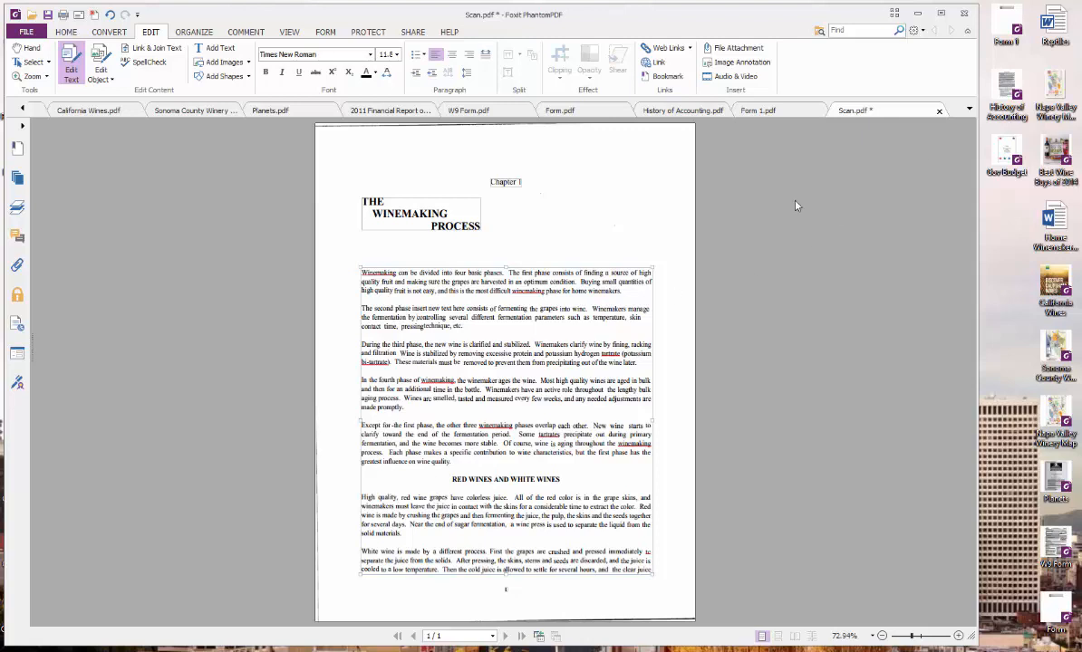
Step: Close Scan.pdf without saving the changes and return to the Start page
click(939, 112)
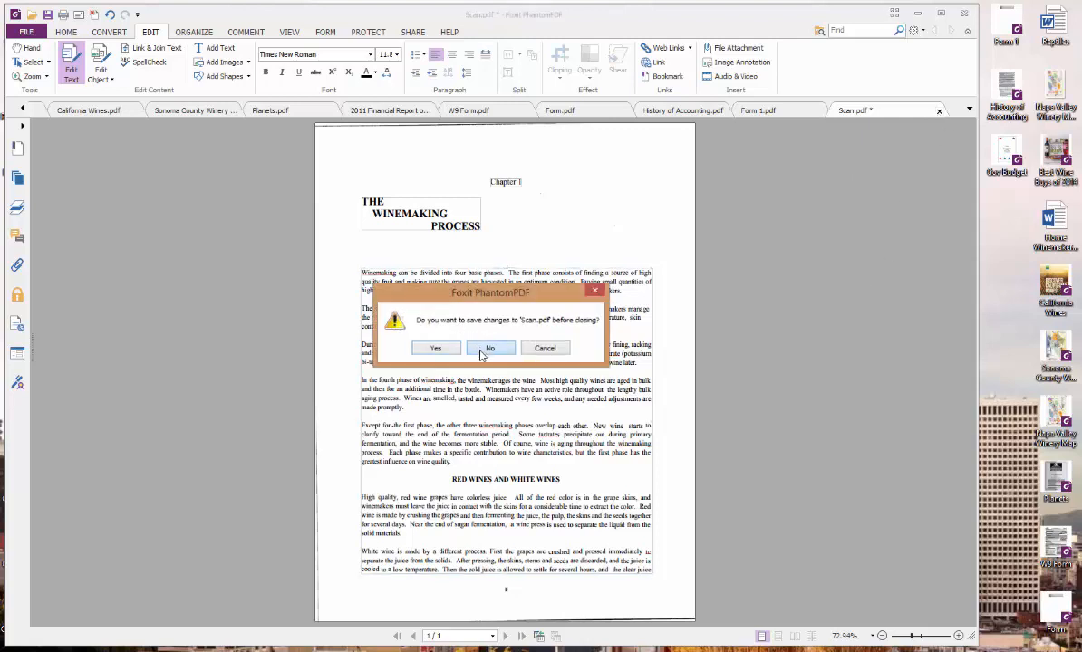
click(489, 349)
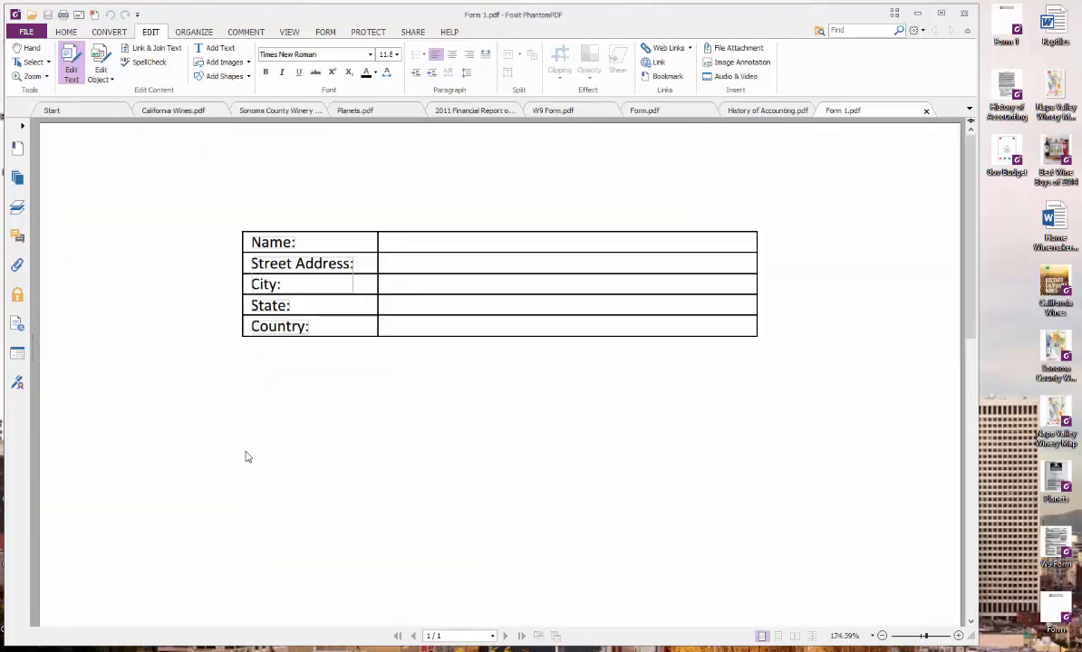
click(74, 111)
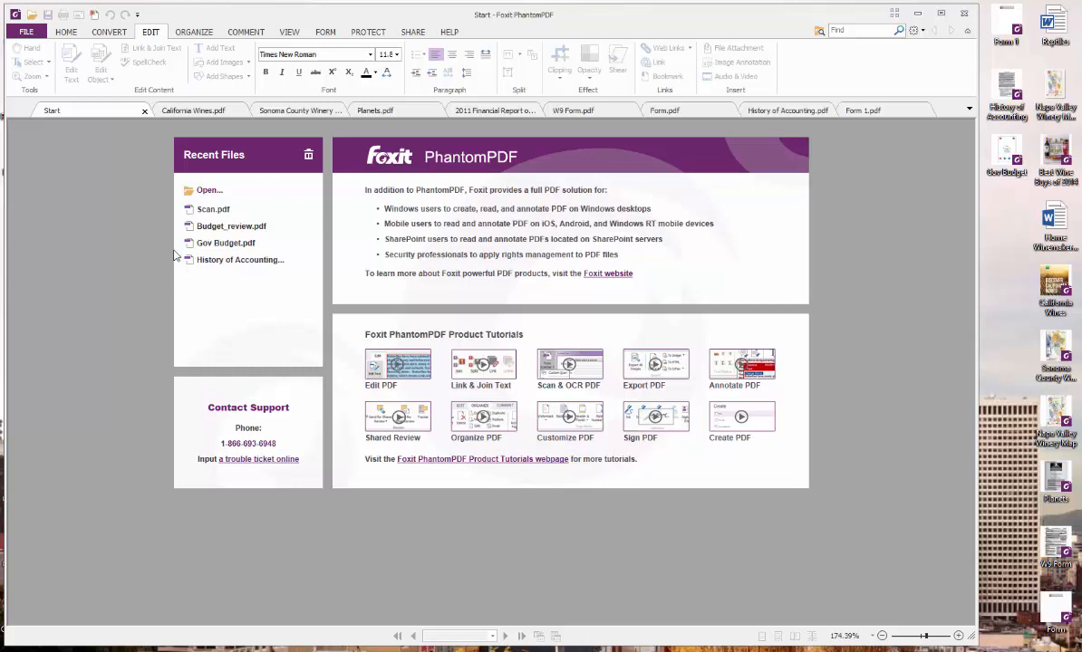
Step: Open the Reptiles Word document from the desktop and view the Foxit Reader PDF add-in's PDF creation options
double_click(1056, 30)
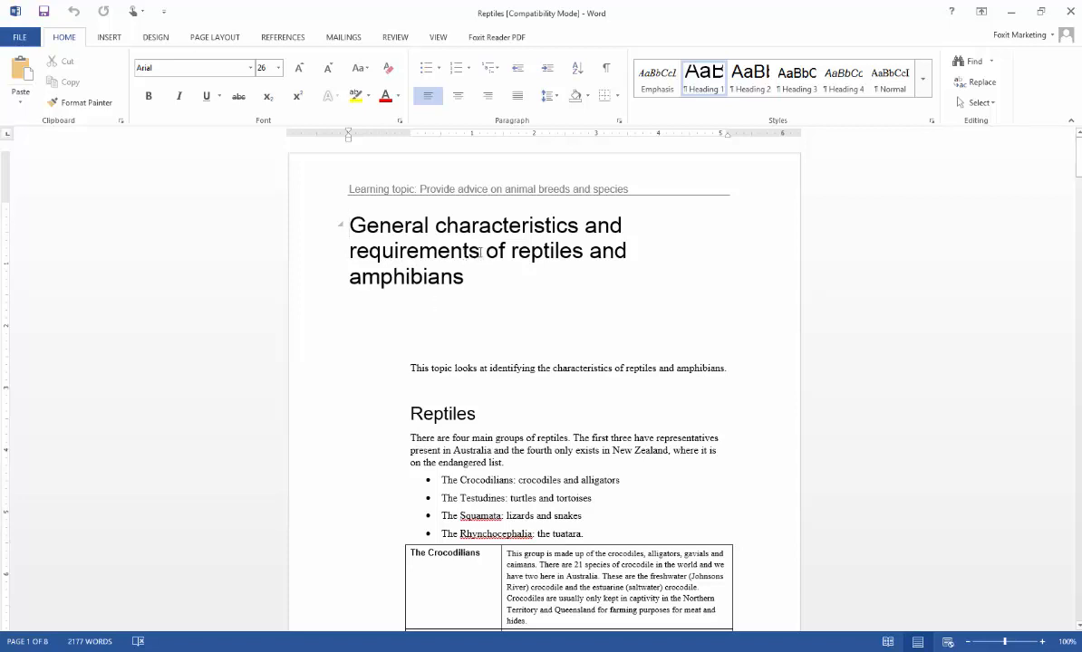
click(489, 40)
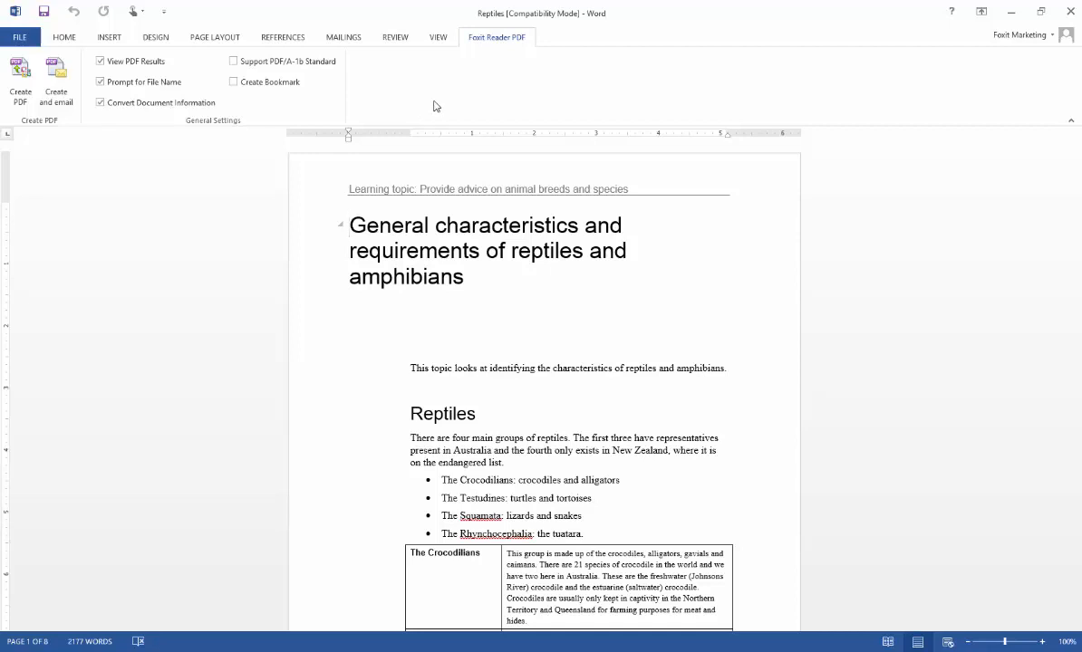
click(65, 37)
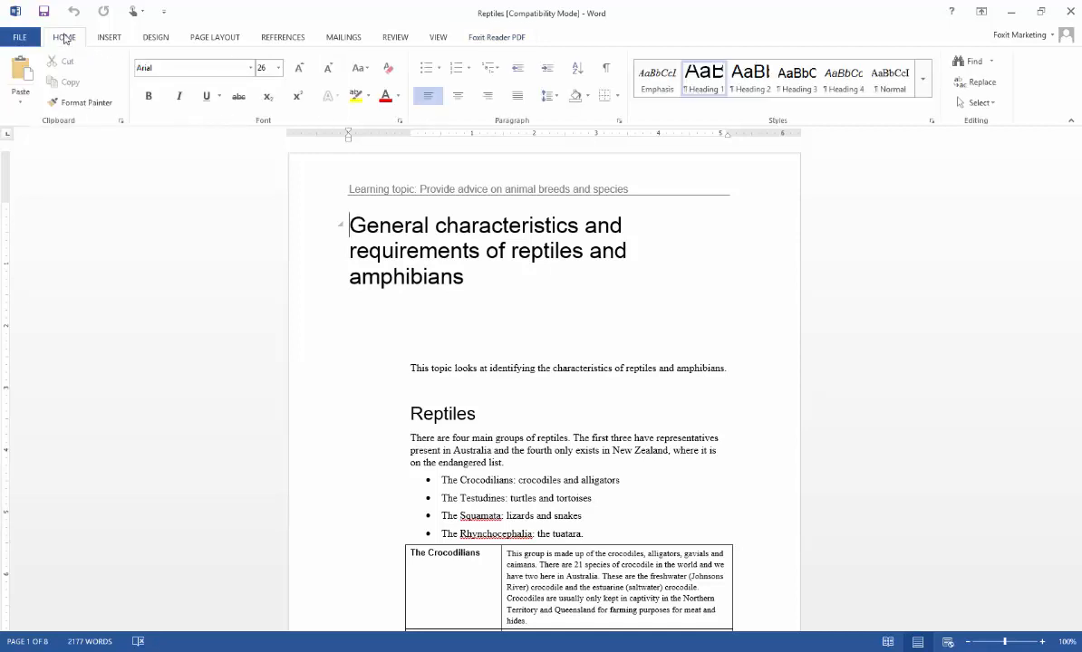
Step: Choose Foxit PhantomPDF Printer in the print settings of the Reptiles document, and close Word without printing
click(22, 37)
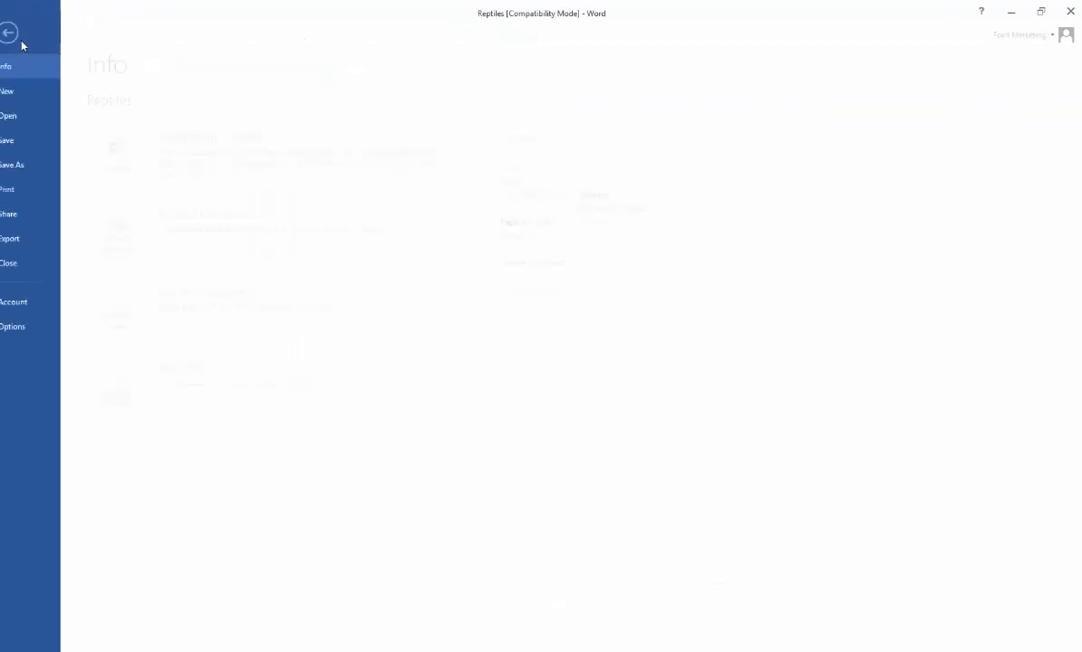
click(25, 193)
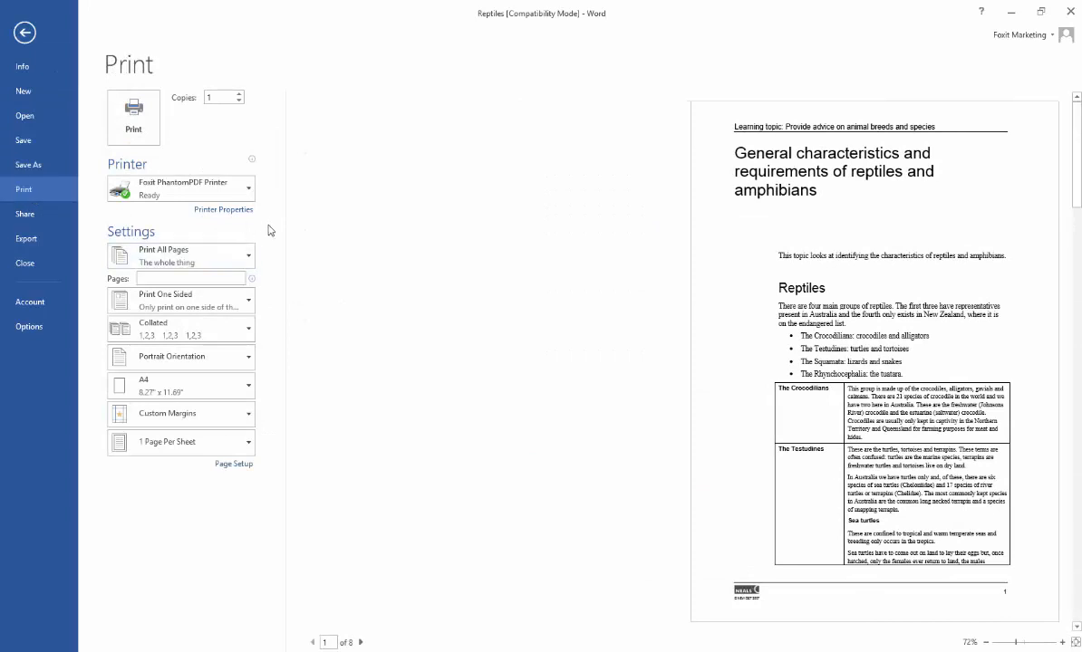
click(201, 188)
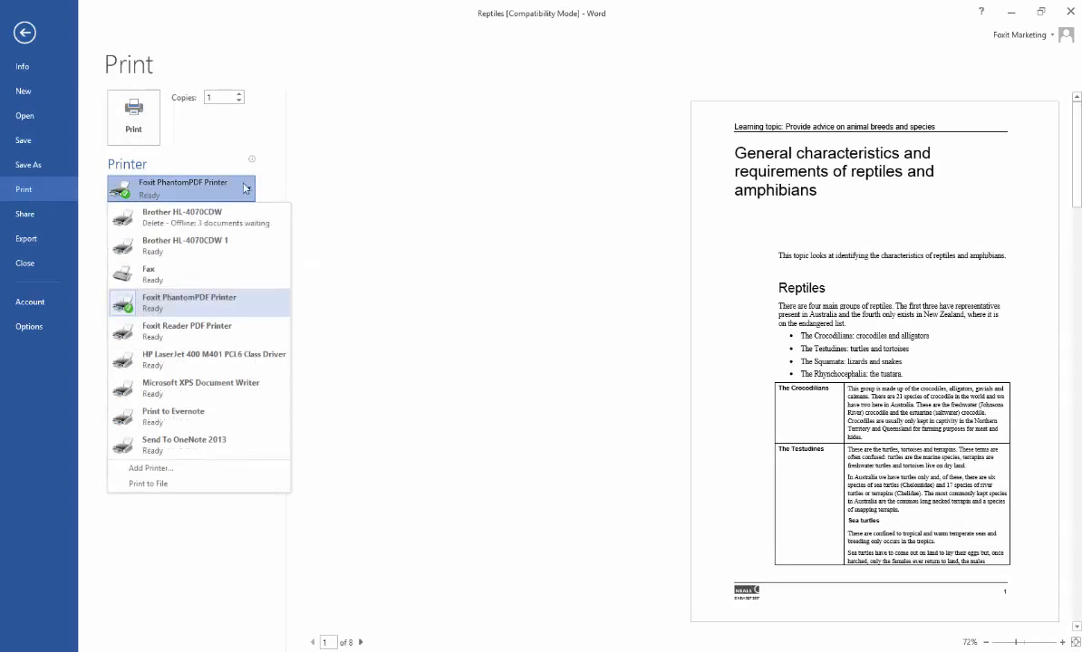
click(195, 313)
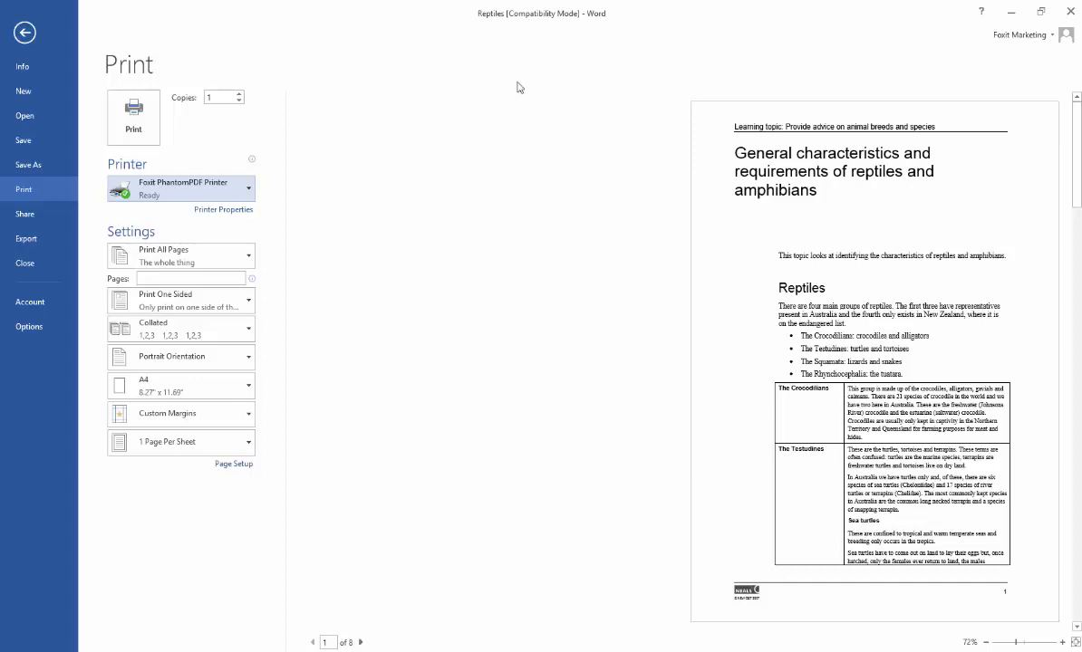
click(1069, 17)
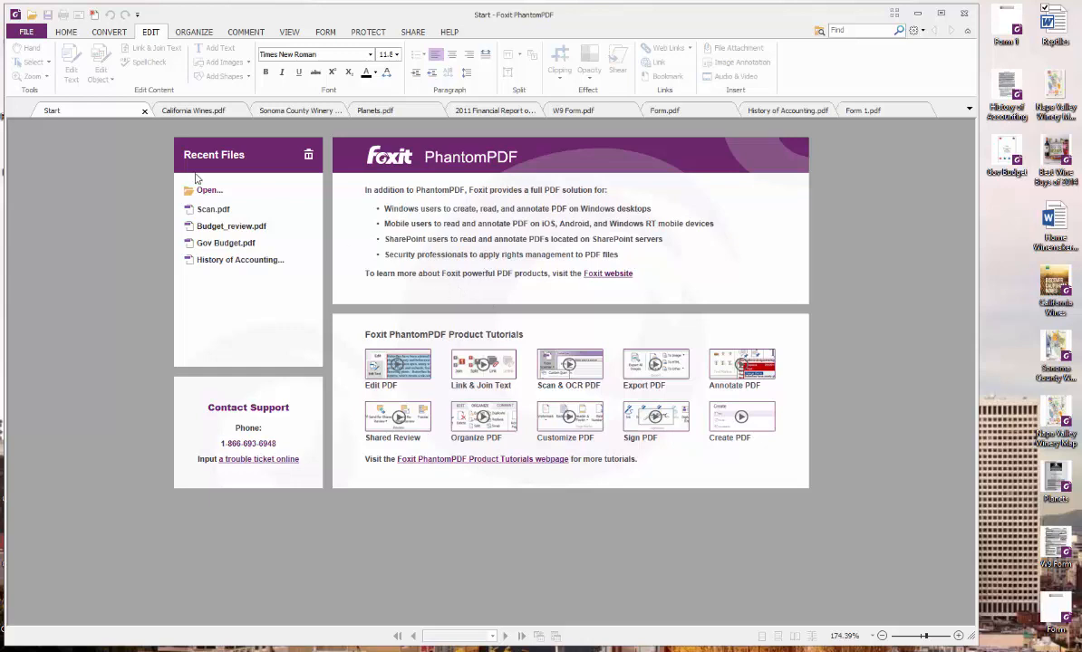
click(108, 32)
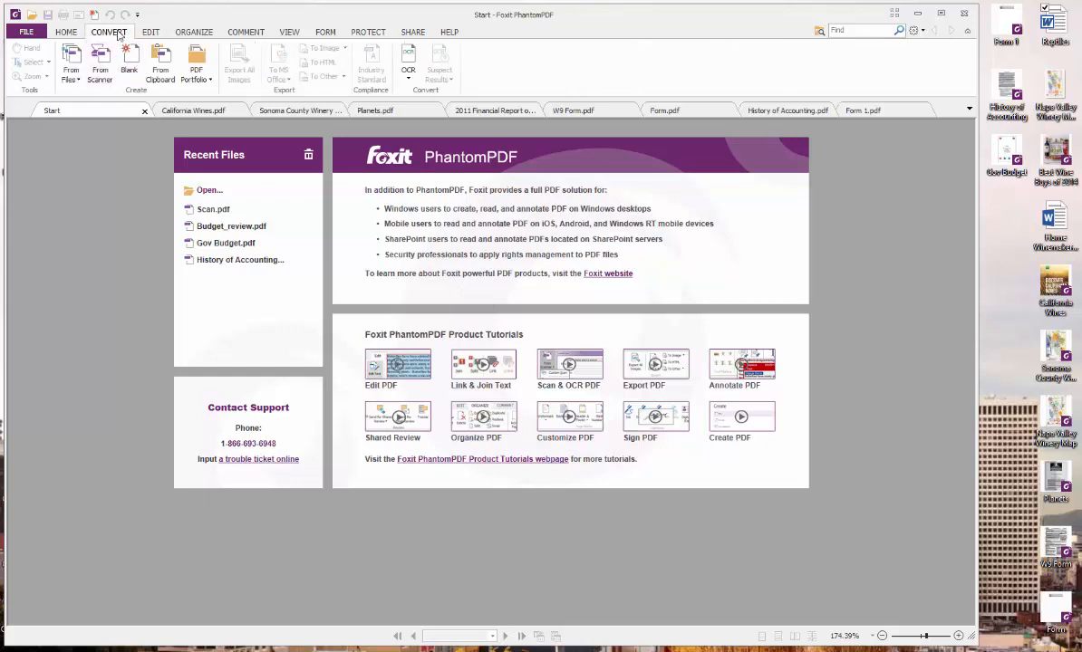
click(73, 80)
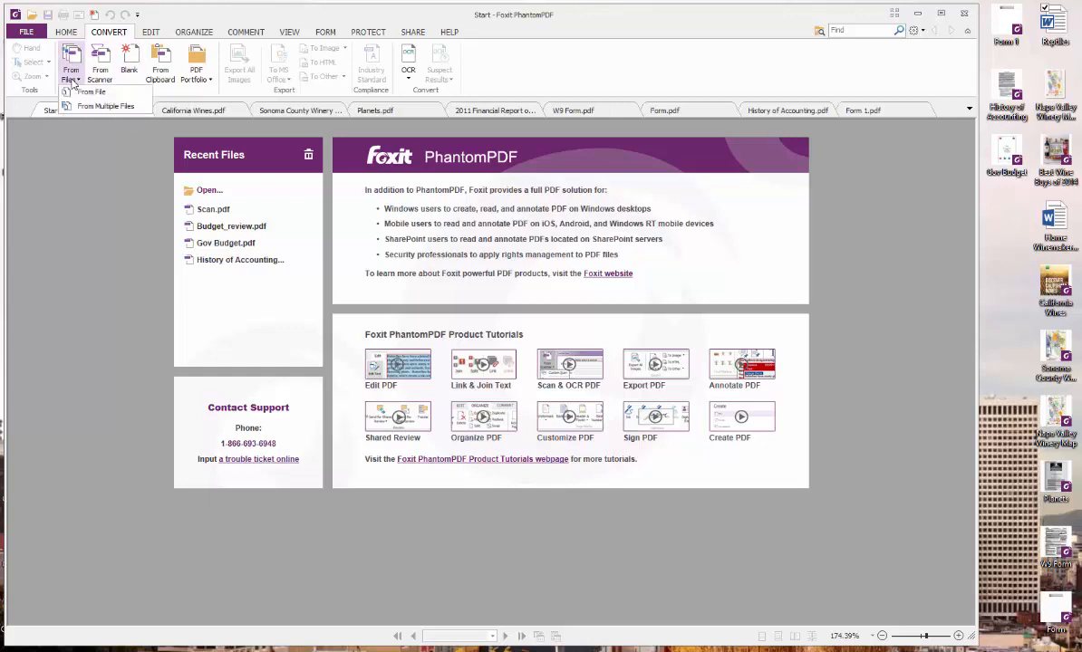
click(74, 188)
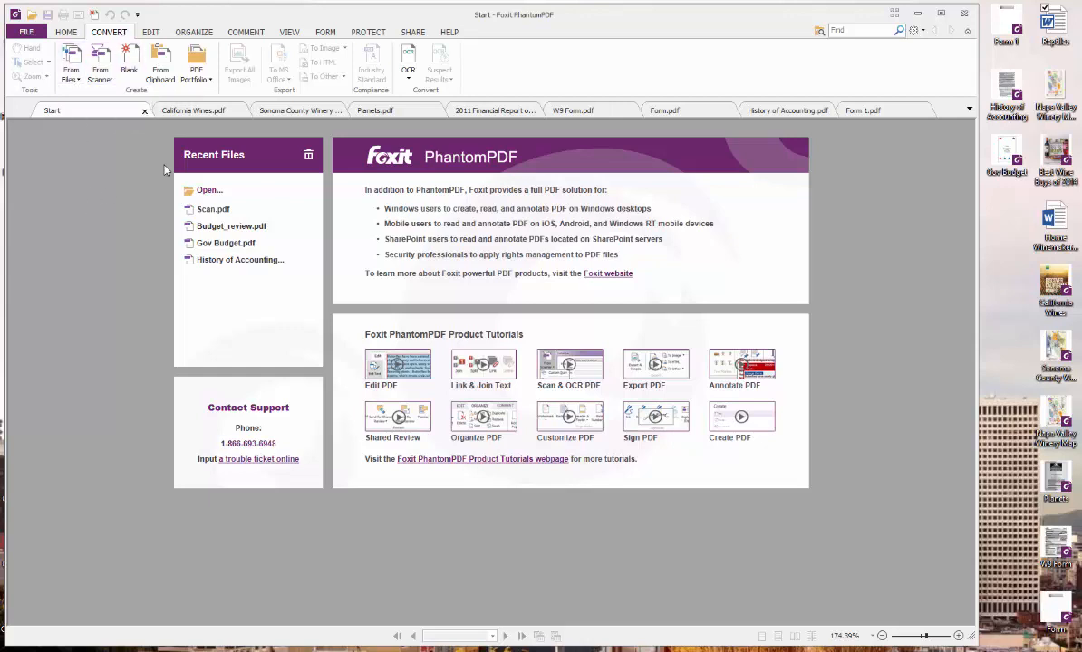
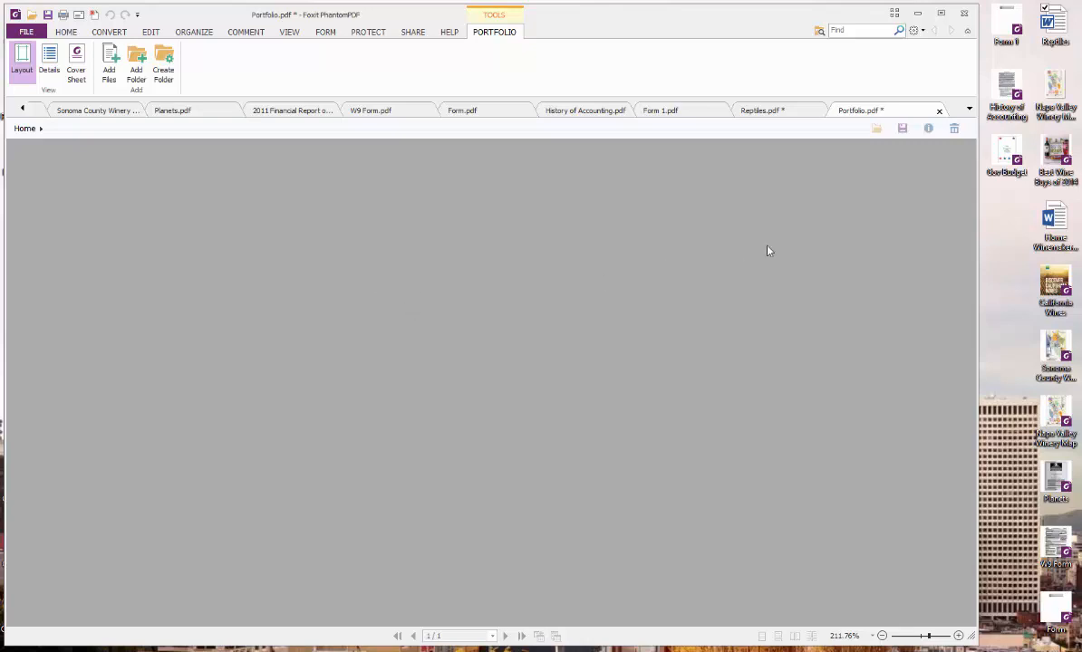
Step: Add the desktop files Best Wine Buys of 2014.pdf, Napa Valley Winery Map JPEG.jpg and Home Winemakers Manual Word.docx to the empty portfolio
drag(1055, 154, 362, 338)
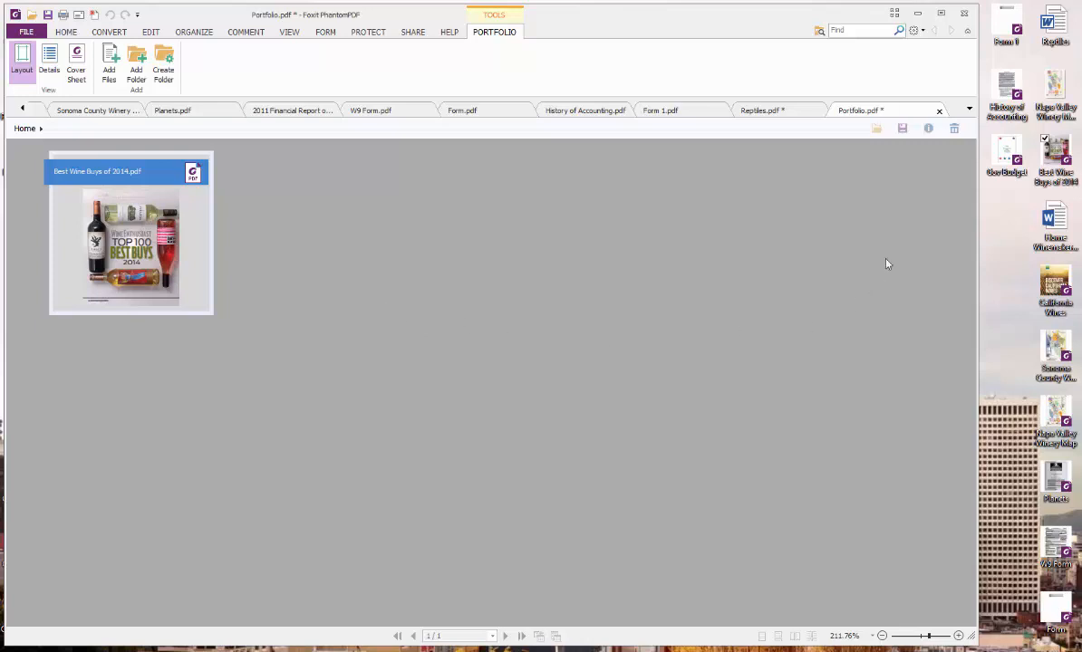
drag(1056, 86, 395, 236)
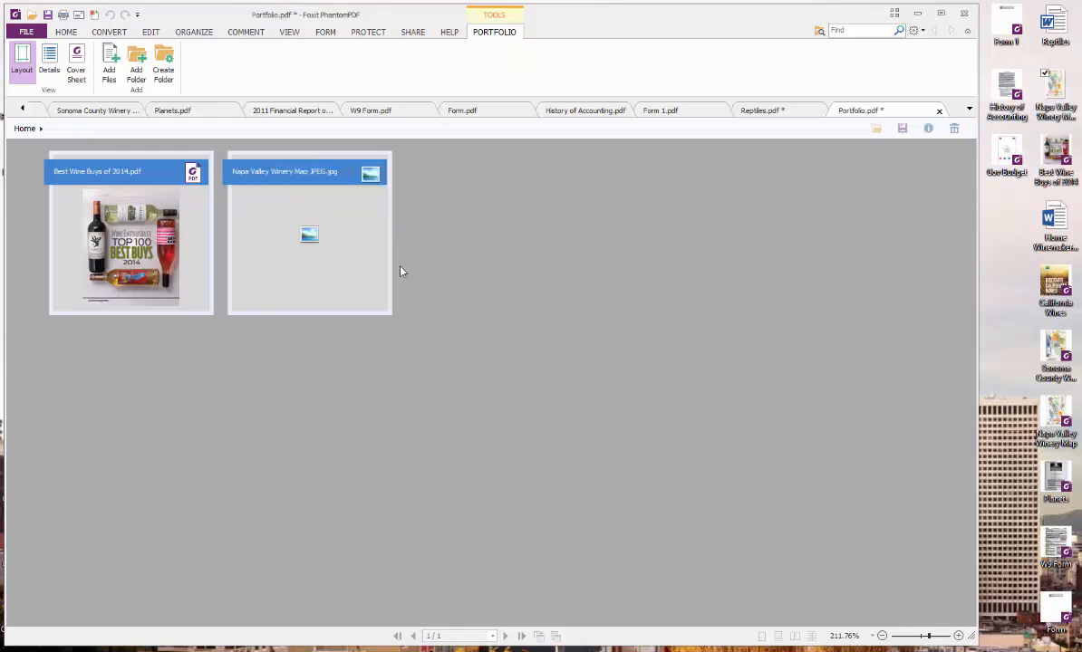
click(338, 265)
drag(1055, 223, 487, 243)
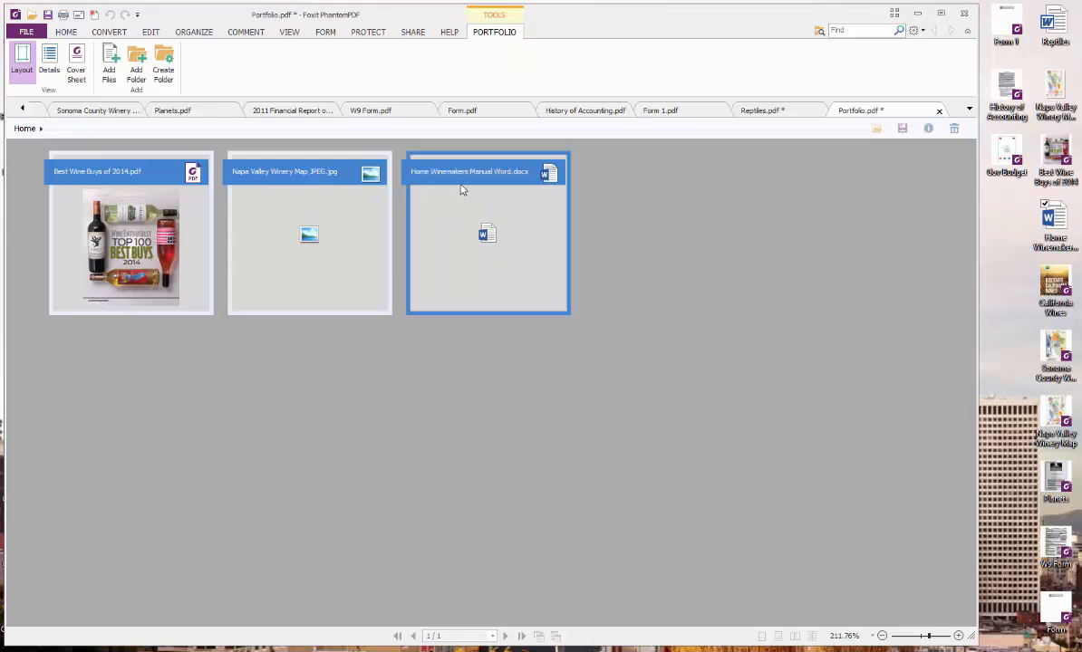
click(639, 435)
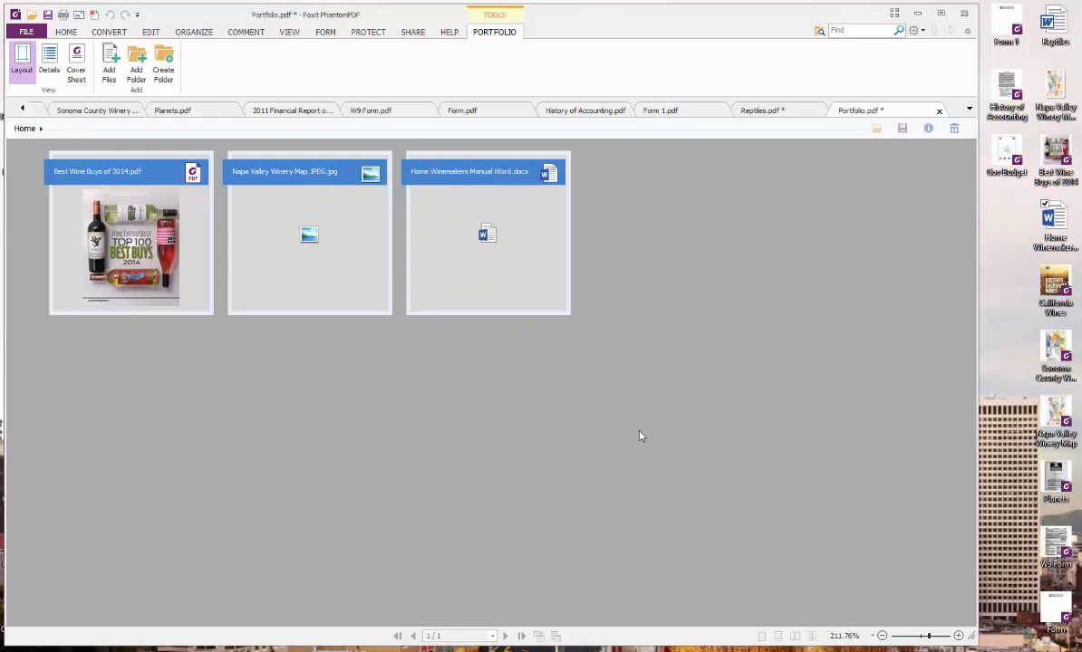
Step: Open Best Wine Buys of 2014.pdf from the portfolio, look over its first page, and close it
click(493, 191)
click(168, 214)
double_click(104, 222)
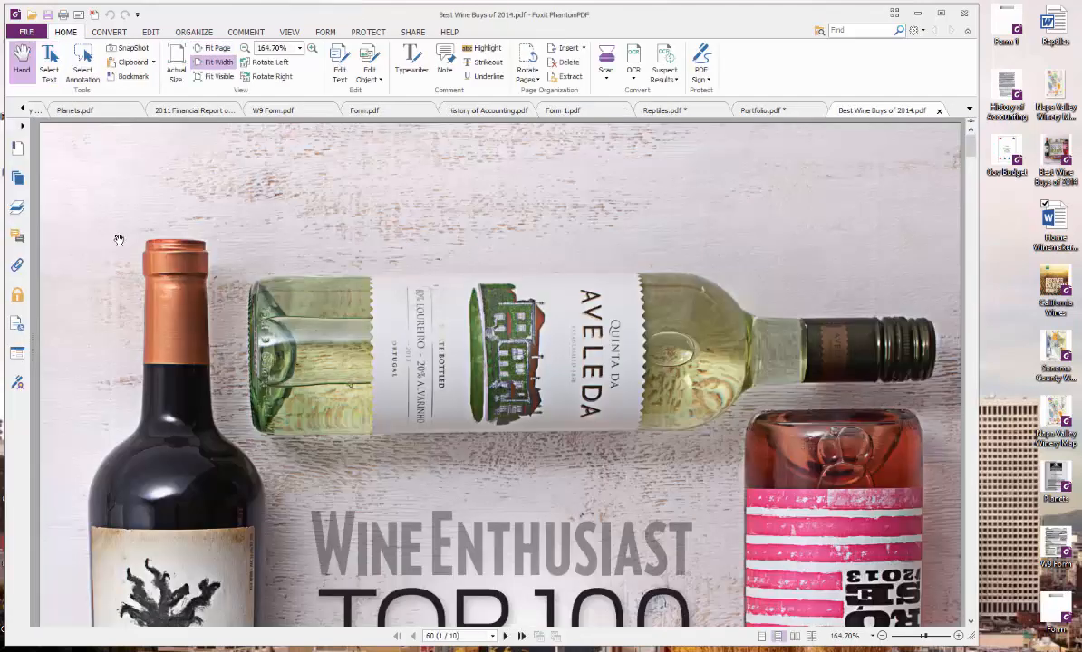
scroll(469, 461, down, 3)
scroll(469, 460, up, 3)
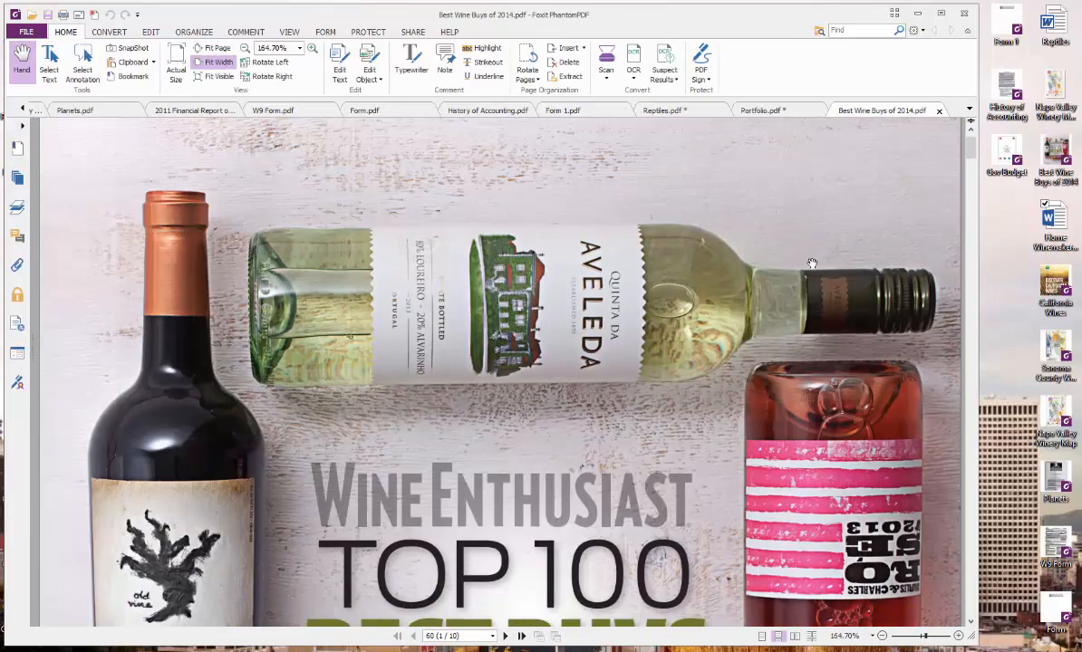
click(939, 113)
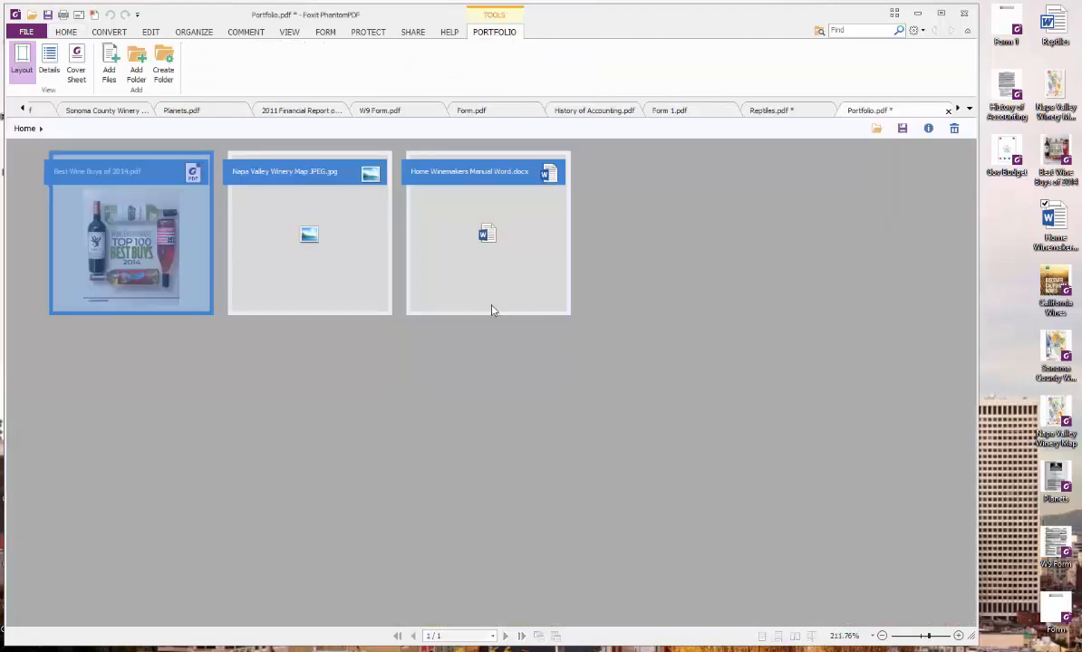
Step: View the Napa Valley map image and the Home Winemakers Manual from the portfolio in their native programs, closing each after viewing
double_click(324, 234)
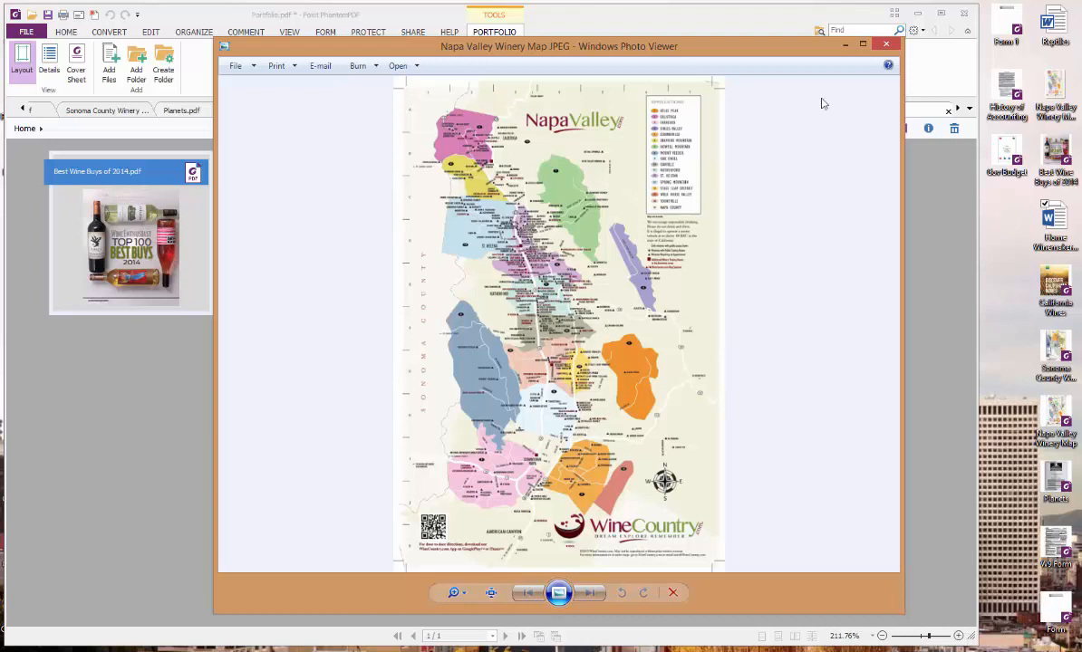
click(885, 44)
double_click(442, 246)
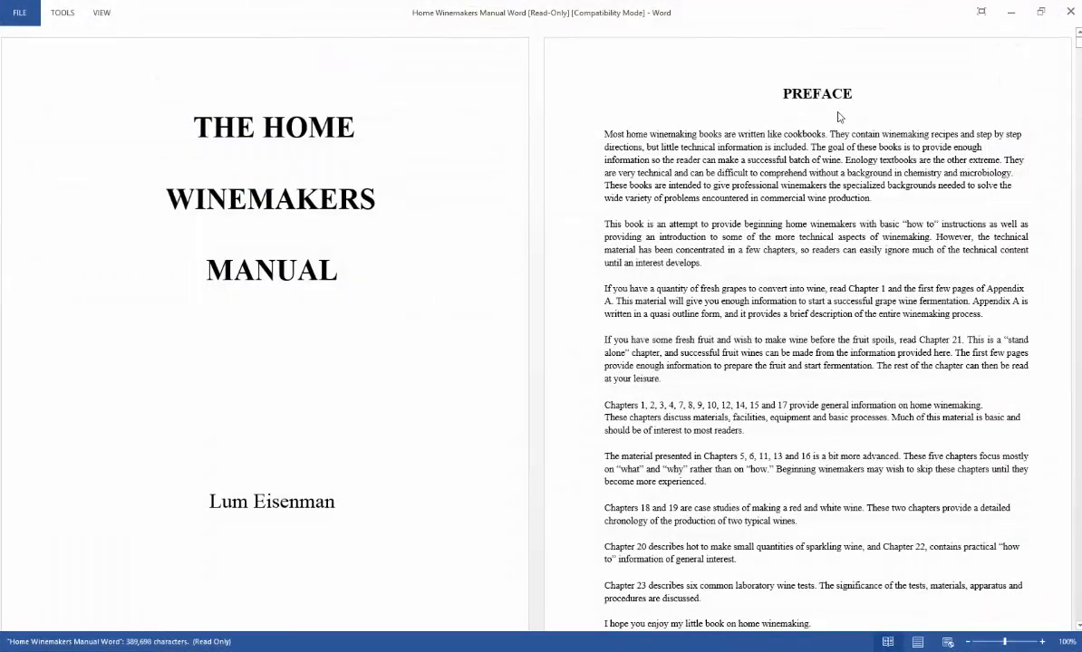
click(1070, 12)
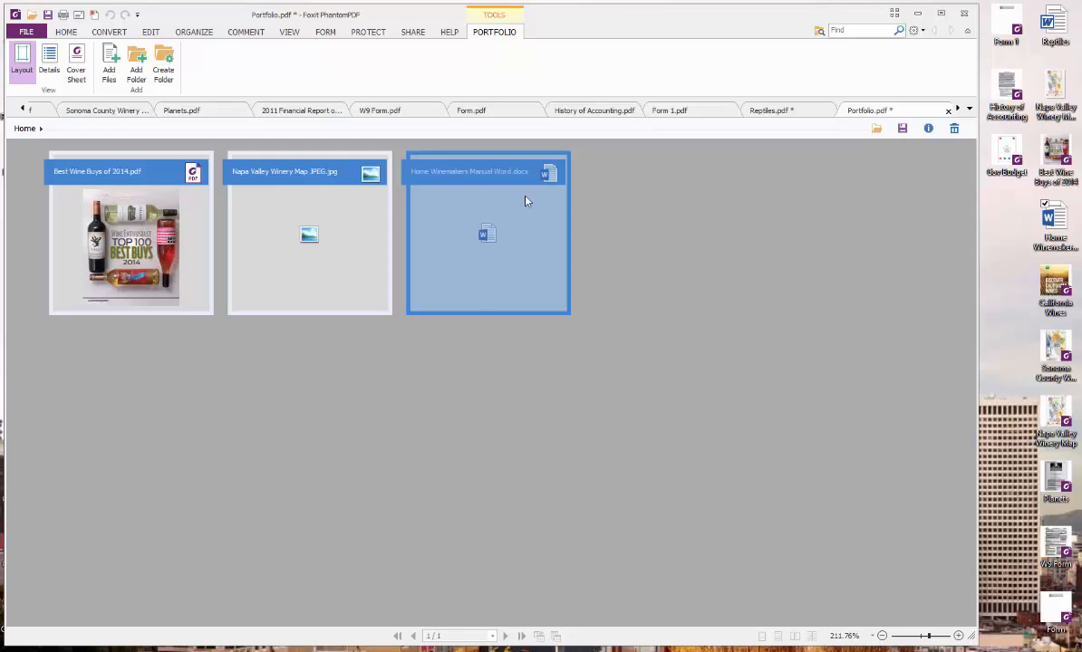
Step: Close Portfolio.pdf without saving its changes and switch to the open California Wines.pdf document
click(948, 111)
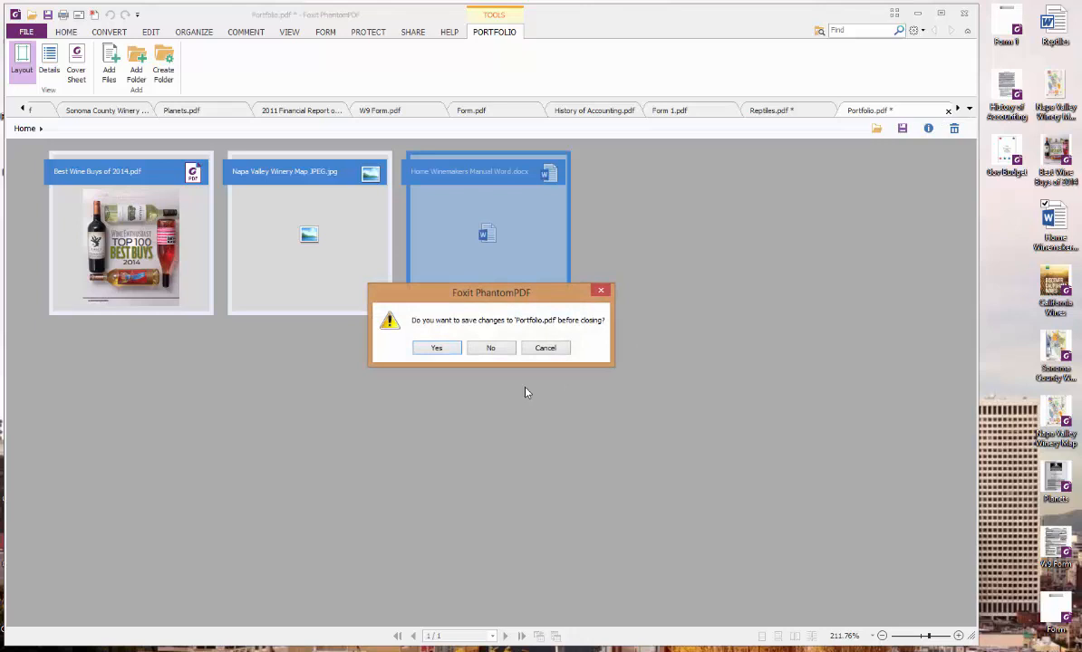
click(492, 349)
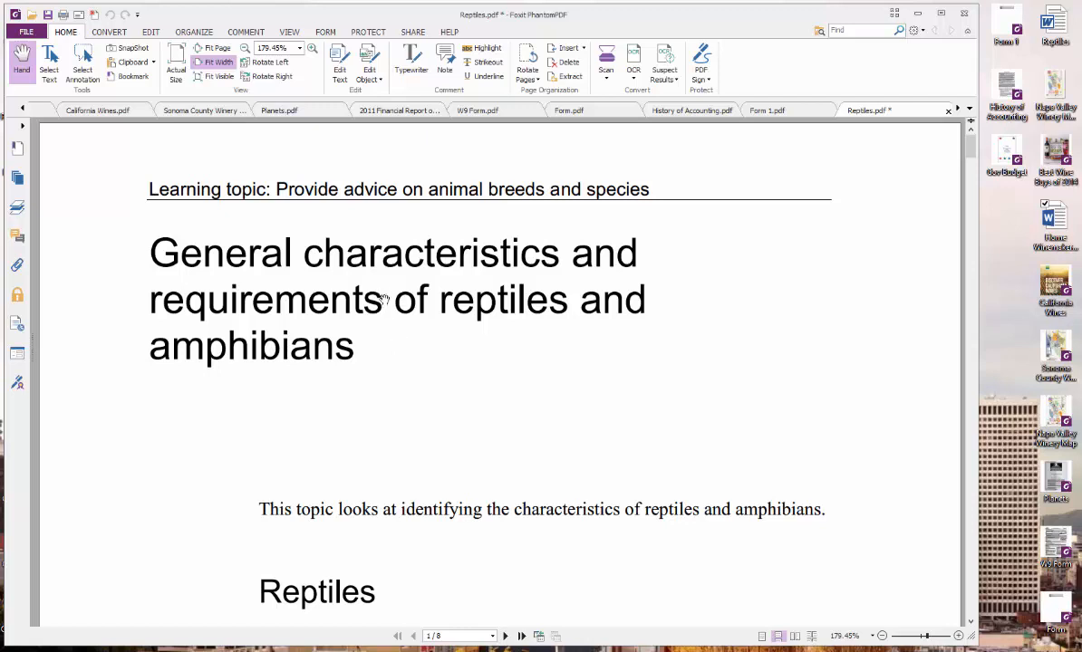
click(23, 110)
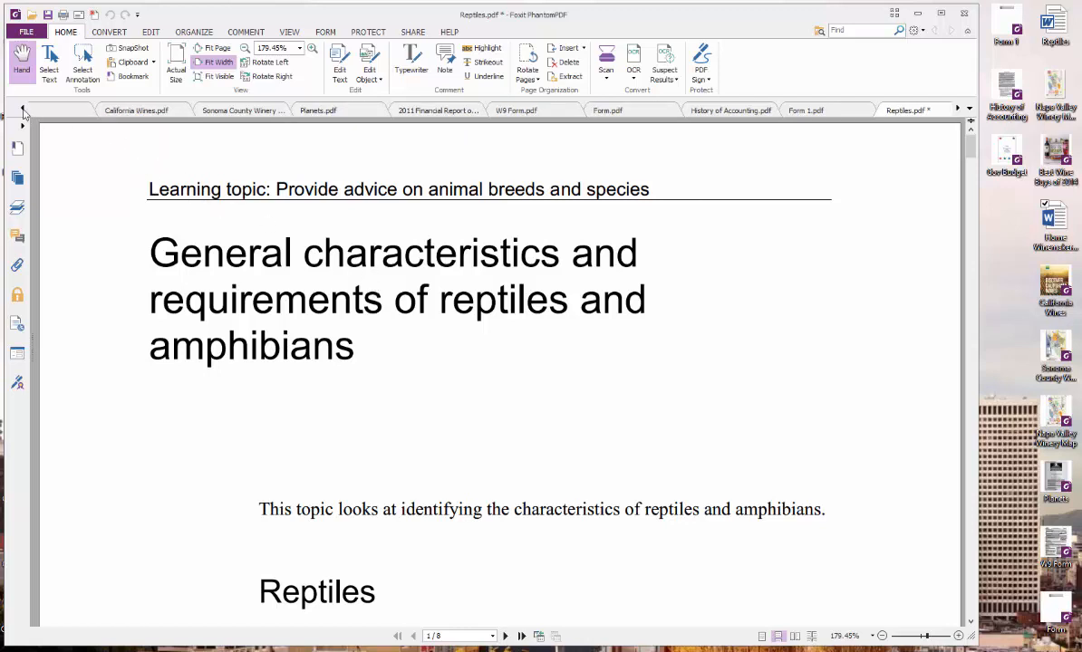
click(158, 110)
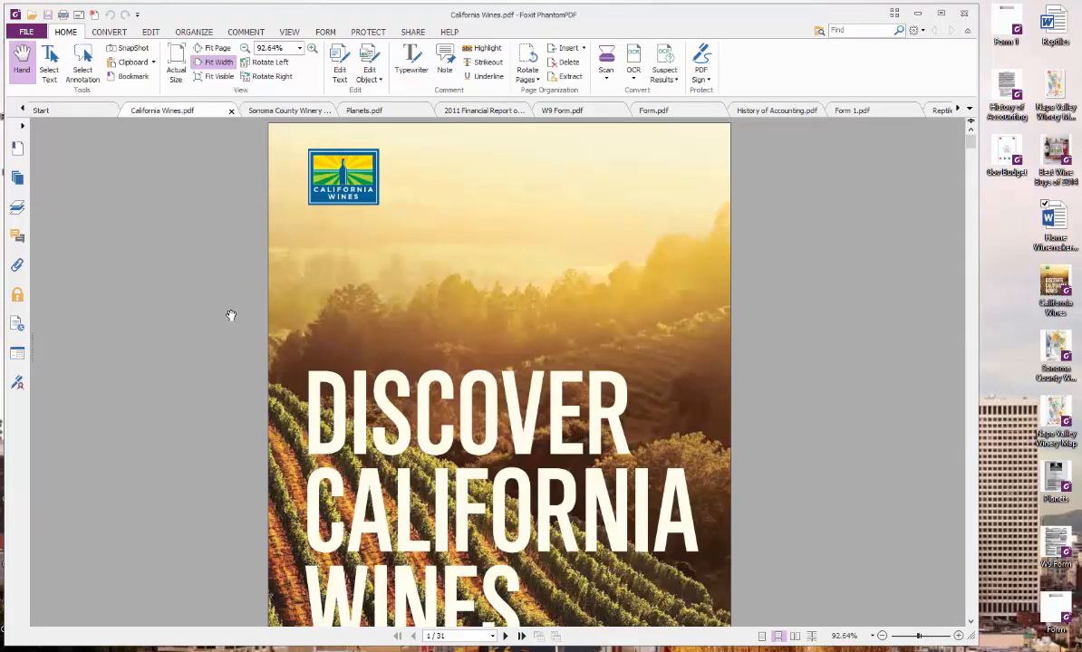
Step: Show the page organizing tools and page thumbnails of California Wines.pdf, with the thumbnail pane sized to three columns
click(191, 36)
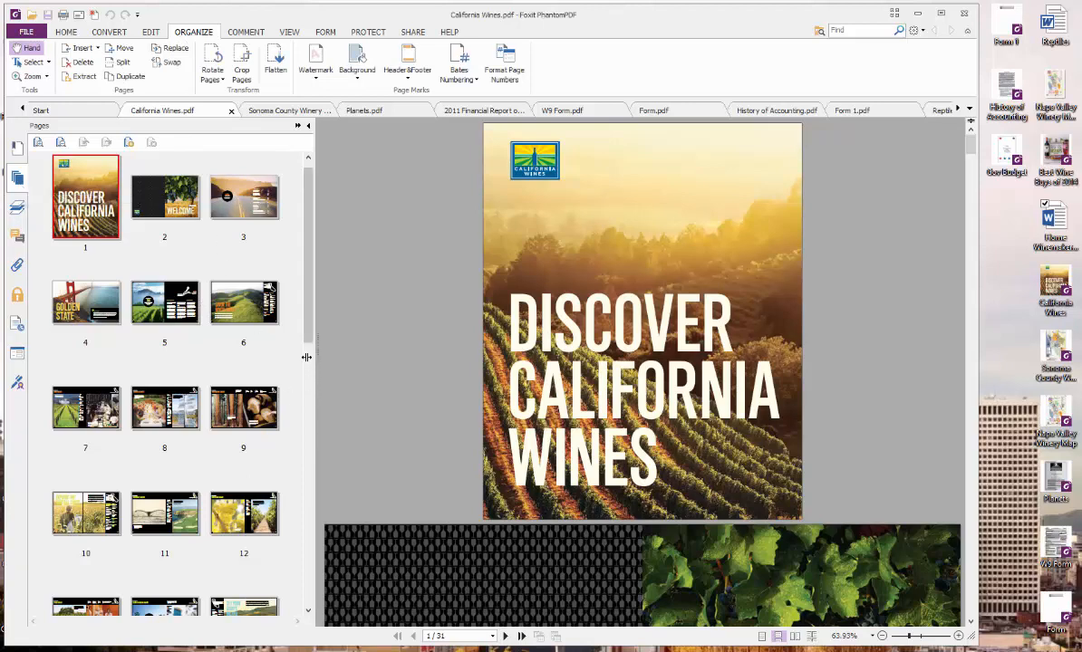
drag(313, 396, 151, 395)
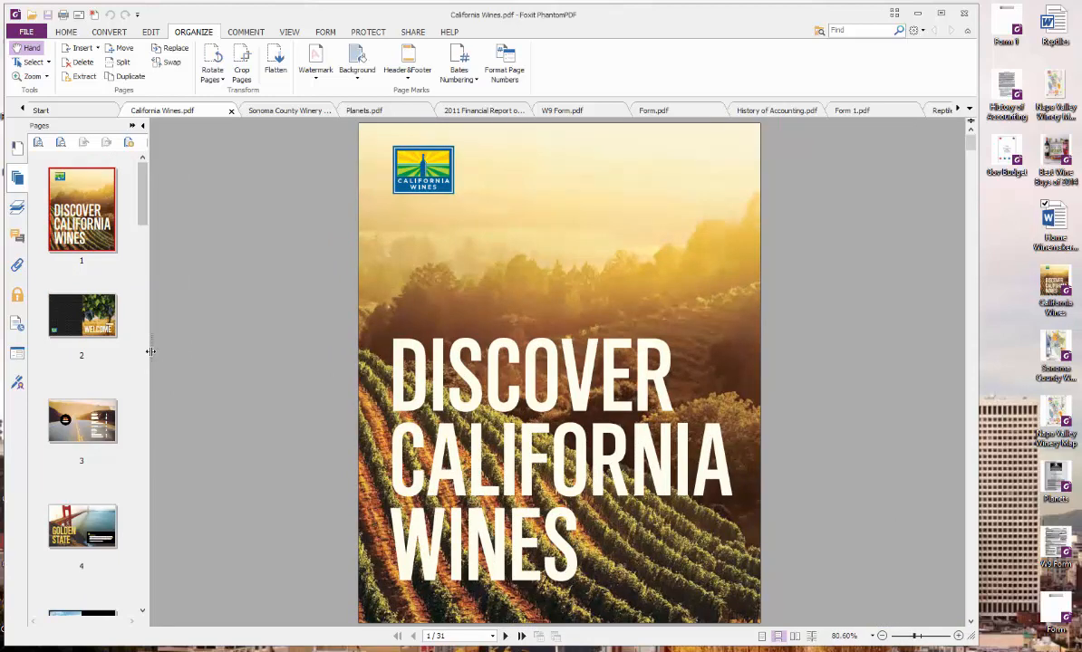
drag(150, 353, 295, 344)
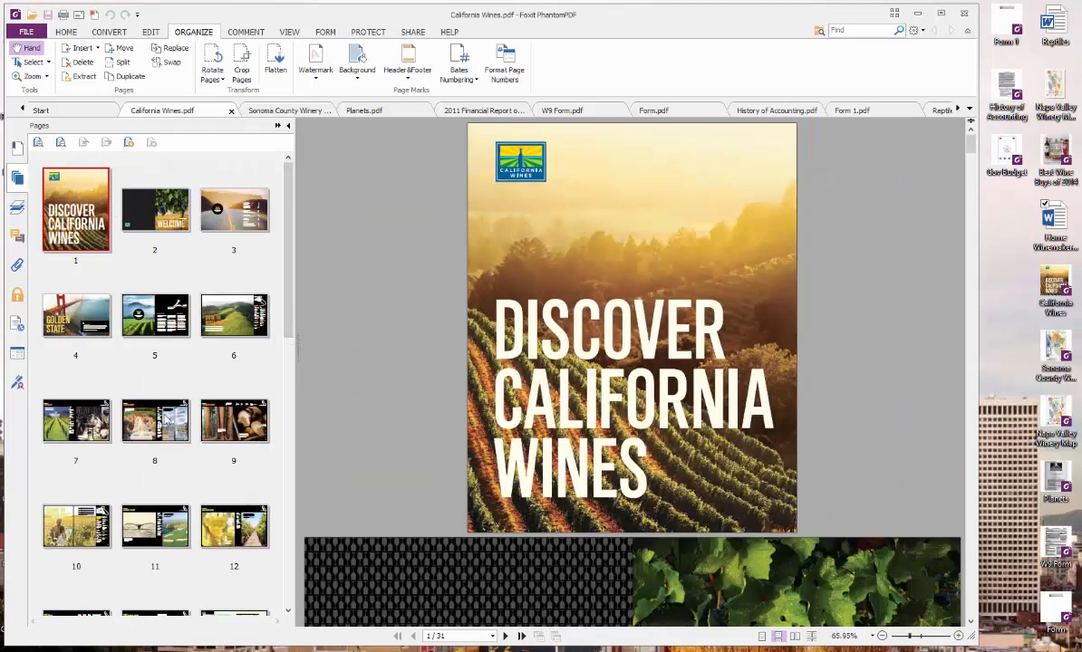
Step: Move page 6, Savor the North Coast, to directly after the cover page and move it back to position 6
click(234, 321)
right_click(235, 321)
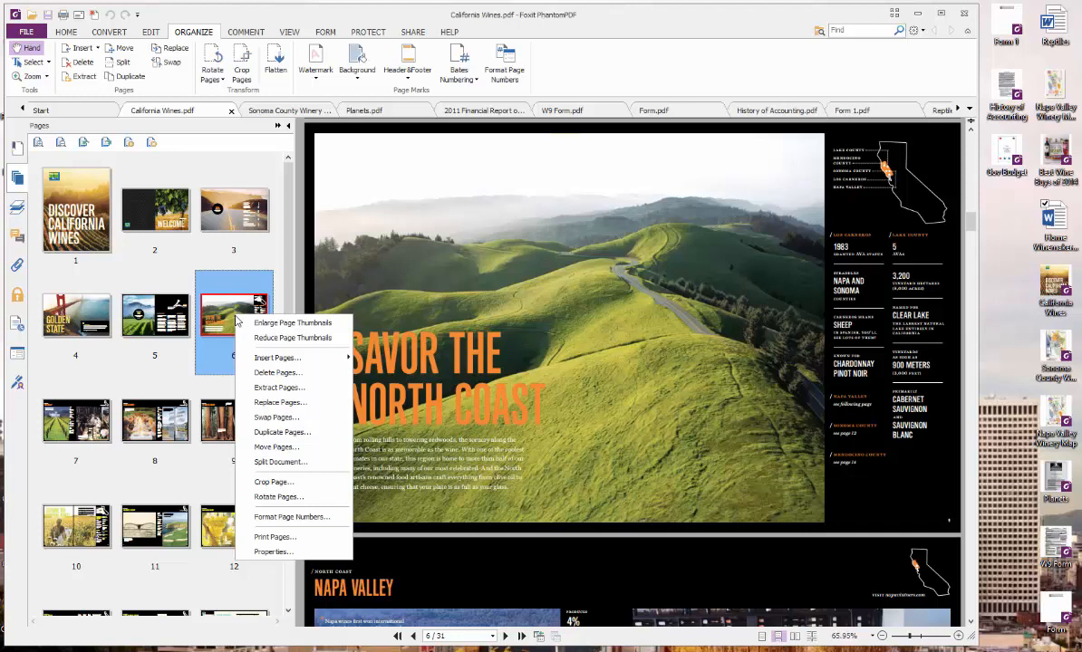
click(218, 316)
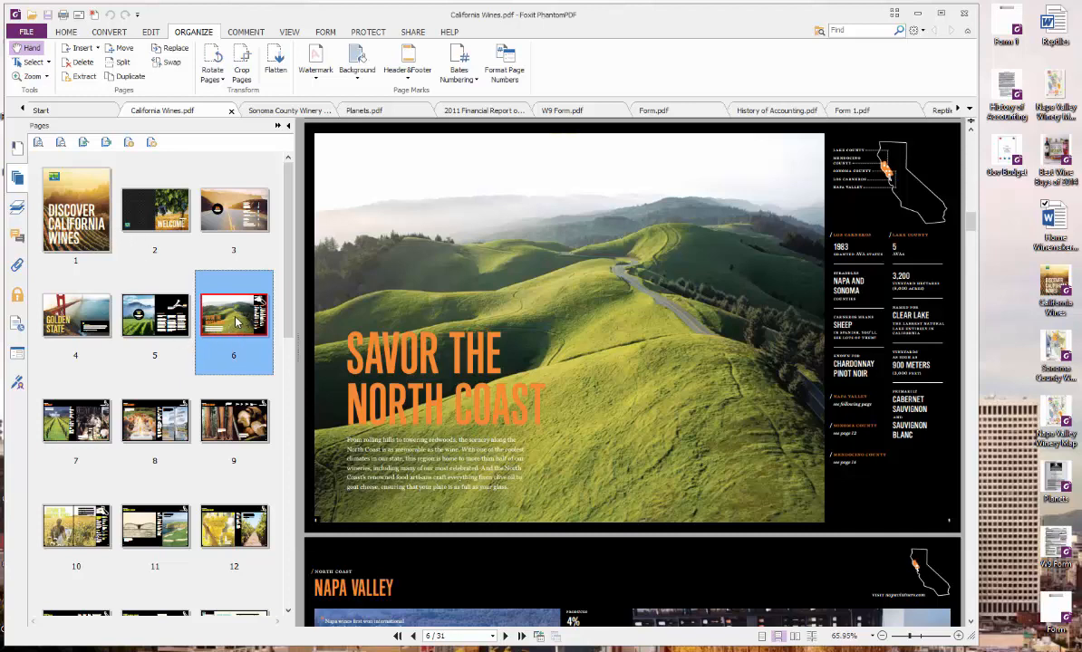
drag(237, 321, 116, 212)
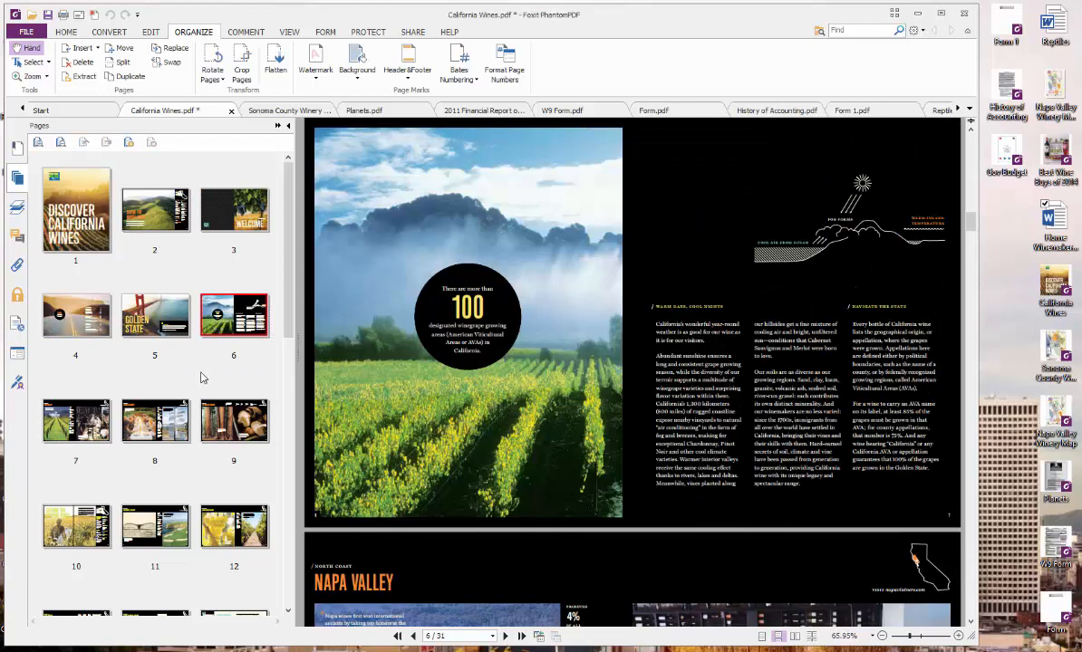
click(140, 201)
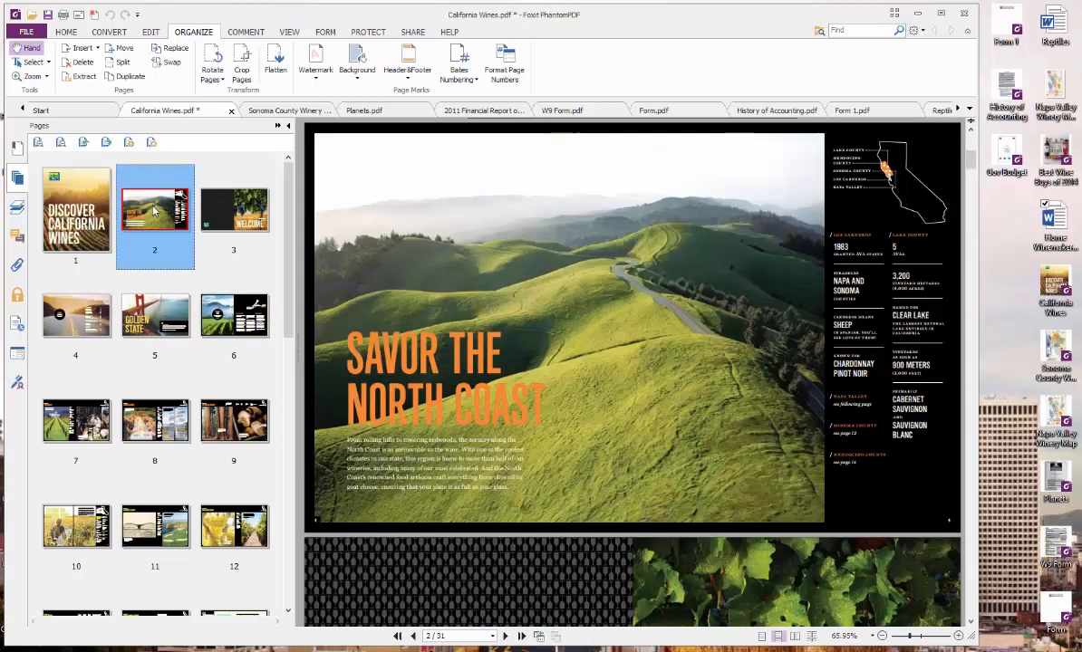
drag(256, 337, 255, 315)
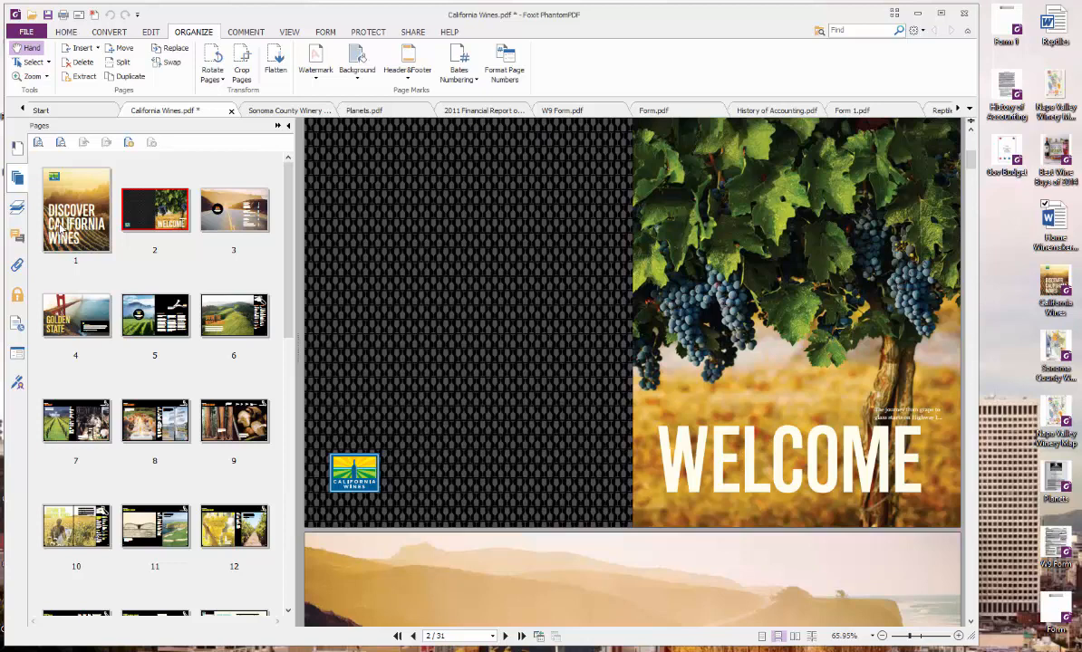
Step: Insert the page of Sonoma County Winery Map.pdf into California Wines.pdf after page 6 and go to the inserted map page
click(262, 110)
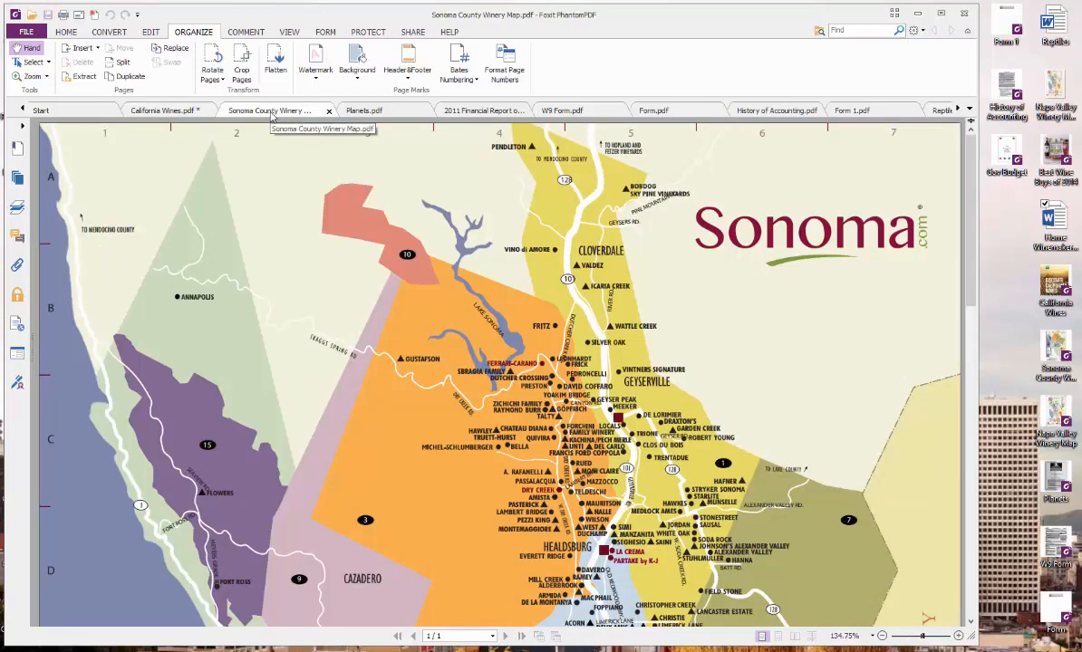
click(18, 179)
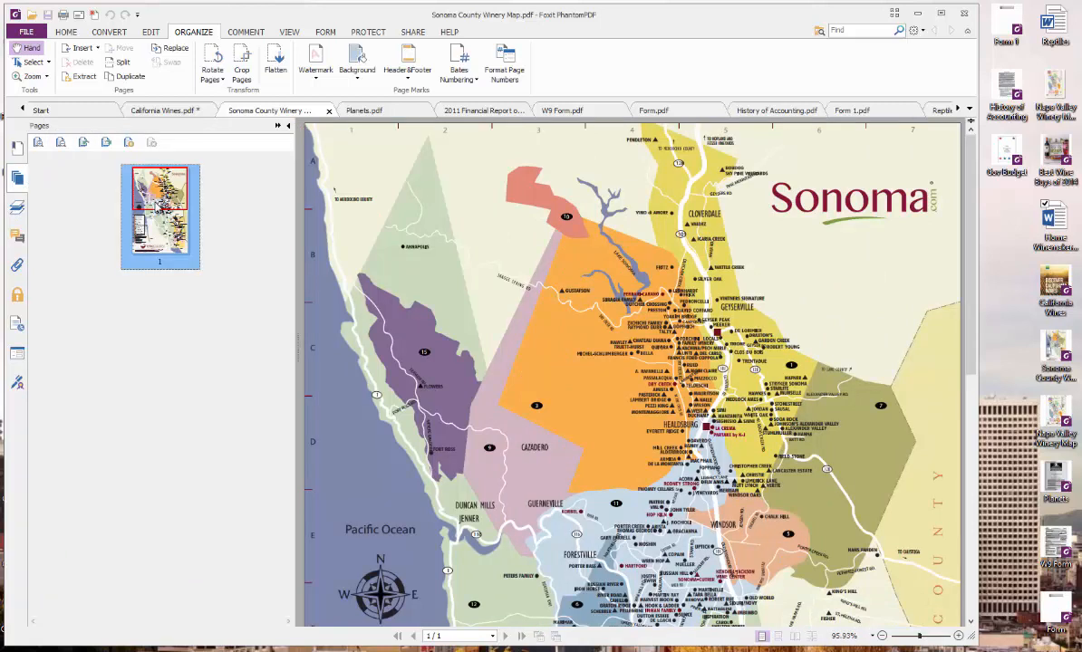
click(167, 111)
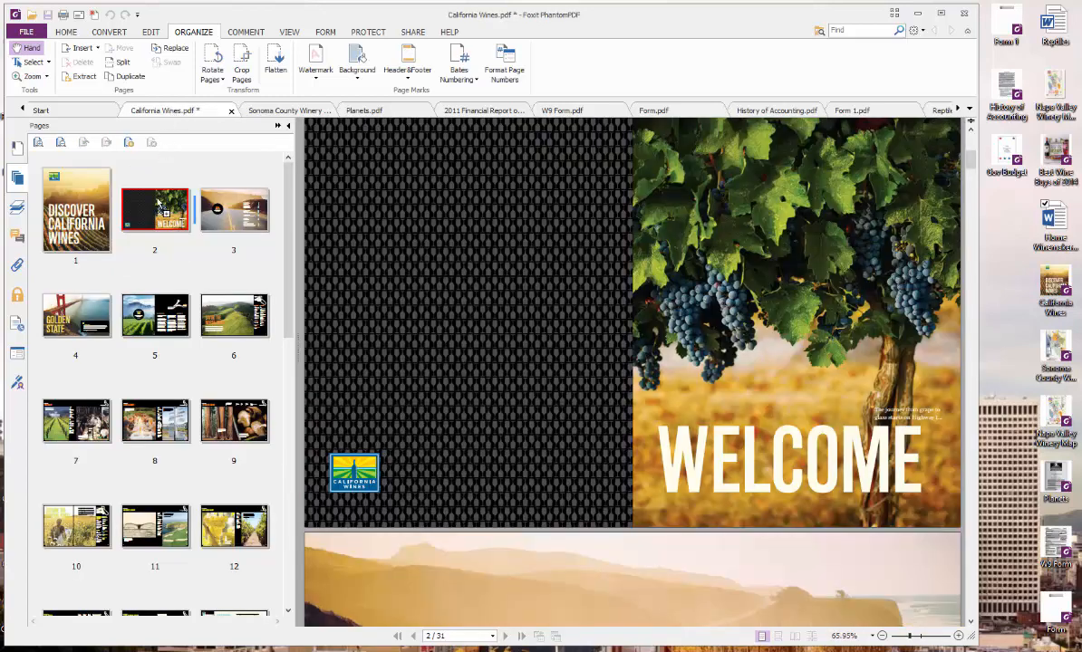
drag(152, 297, 37, 400)
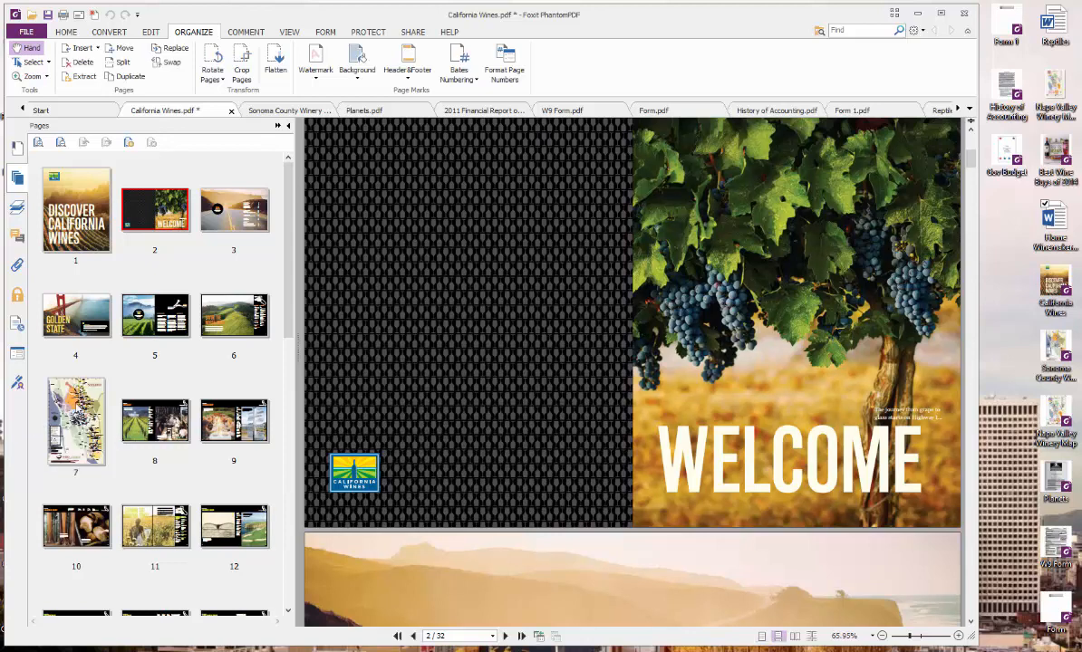
click(66, 400)
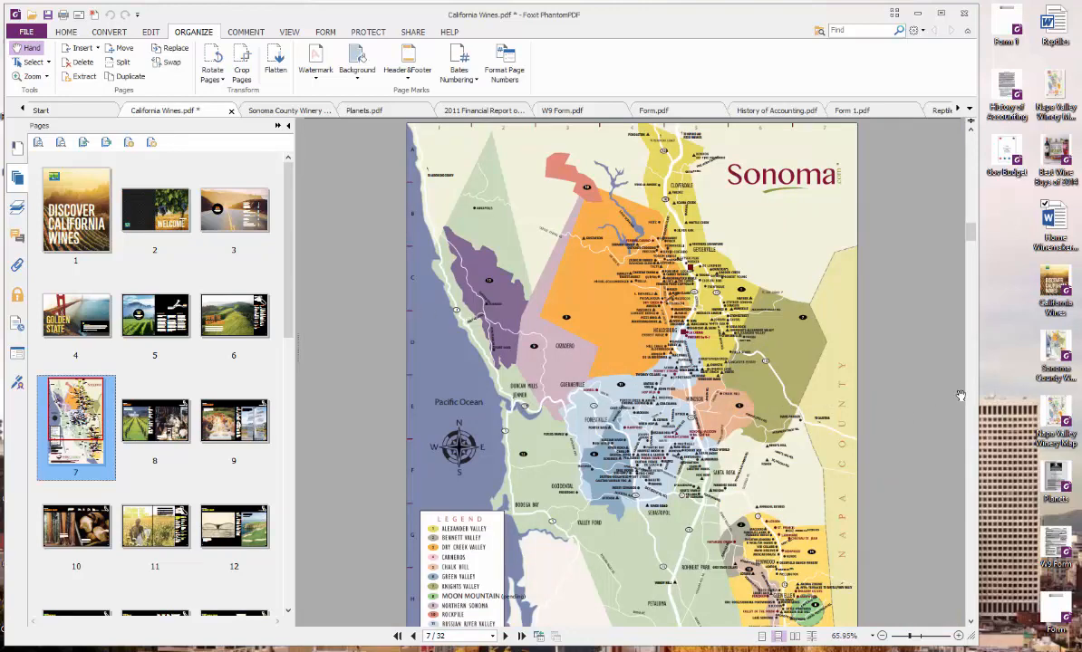
Step: Insert the Napa Valley Winery Map file from the desktop after page 7 of California Wines.pdf and go to that page
click(1065, 428)
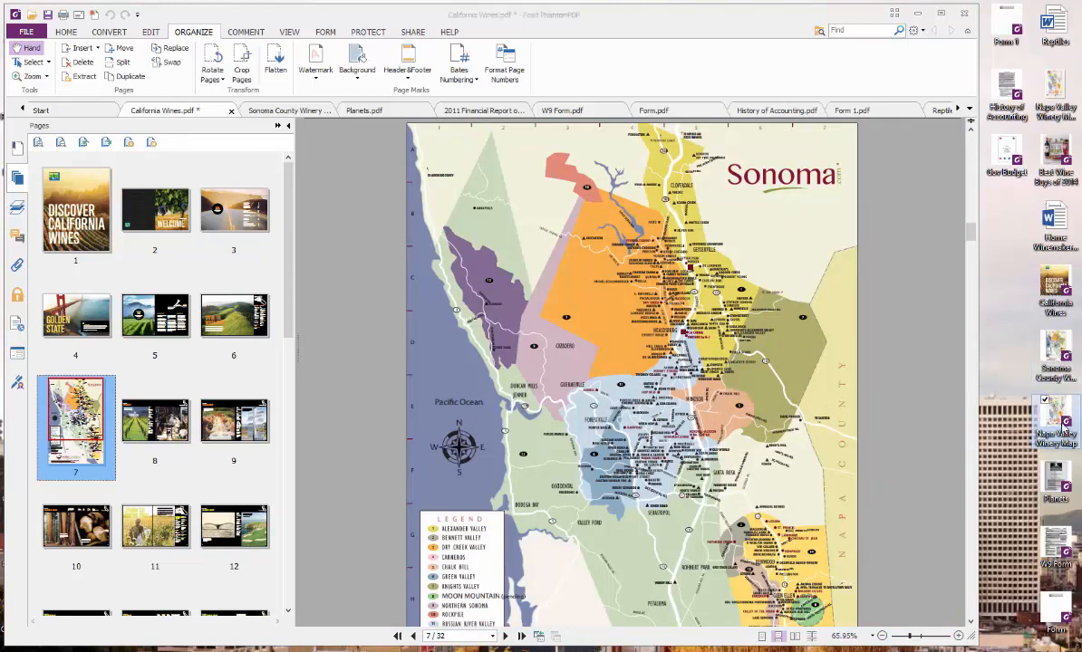
drag(994, 397, 110, 393)
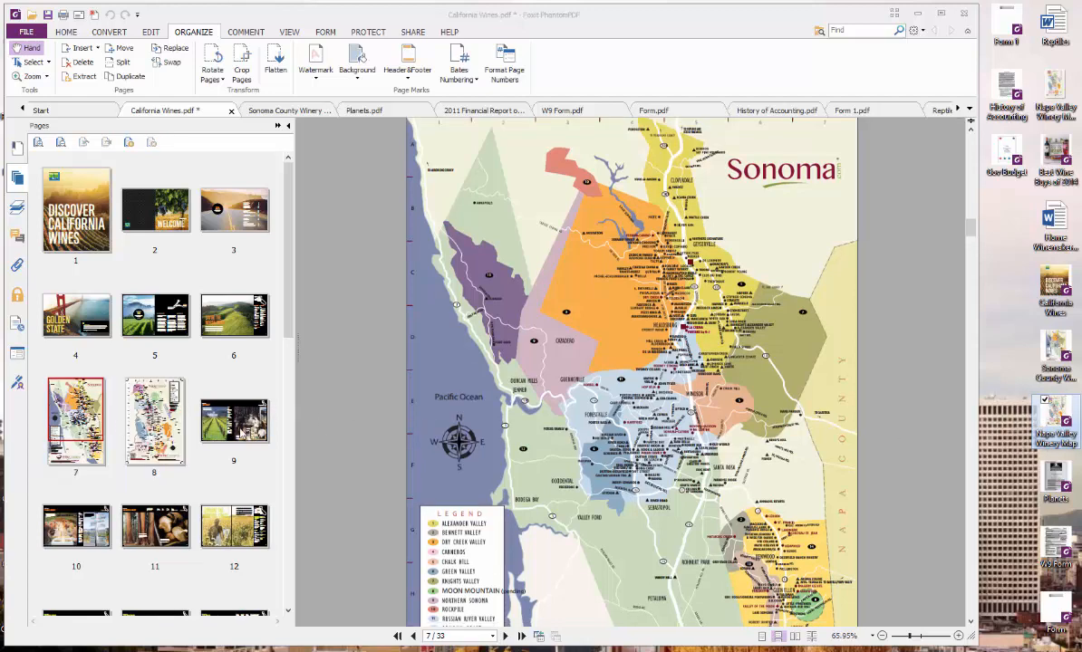
click(144, 409)
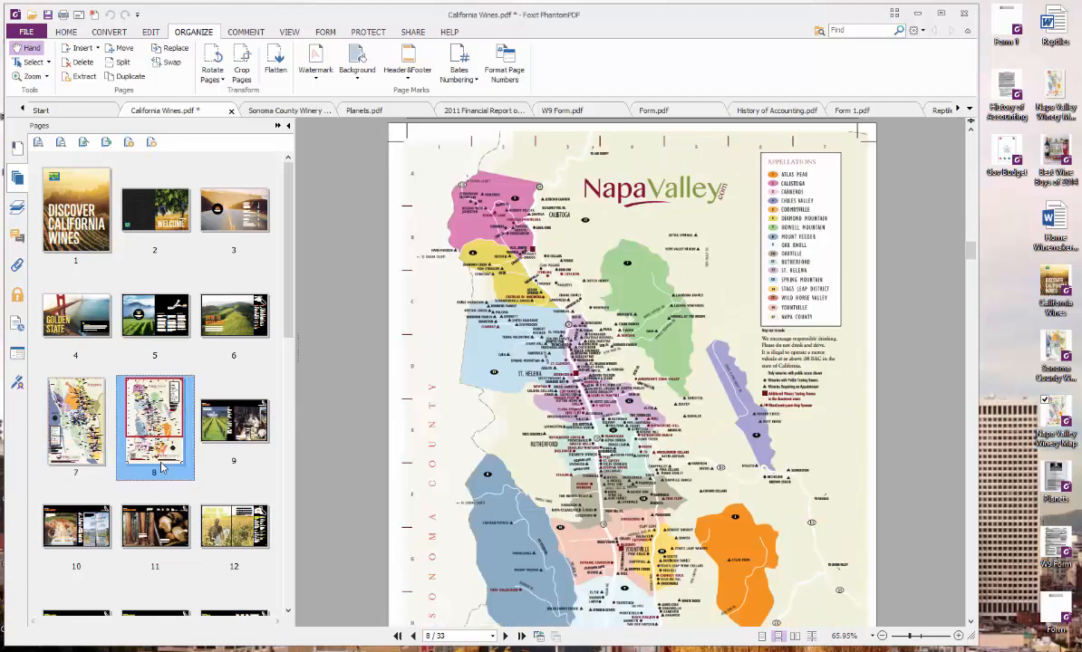
Step: Duplicate the Napa Valley map on page 8 with one copy before page 8, and go to page 9
right_click(172, 410)
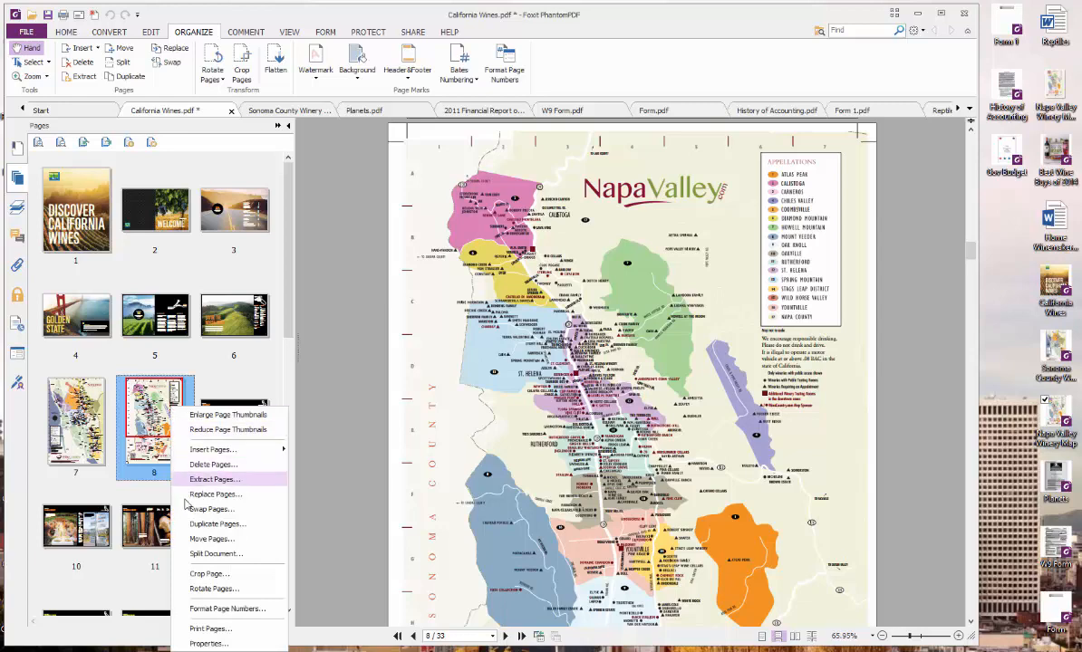
click(201, 524)
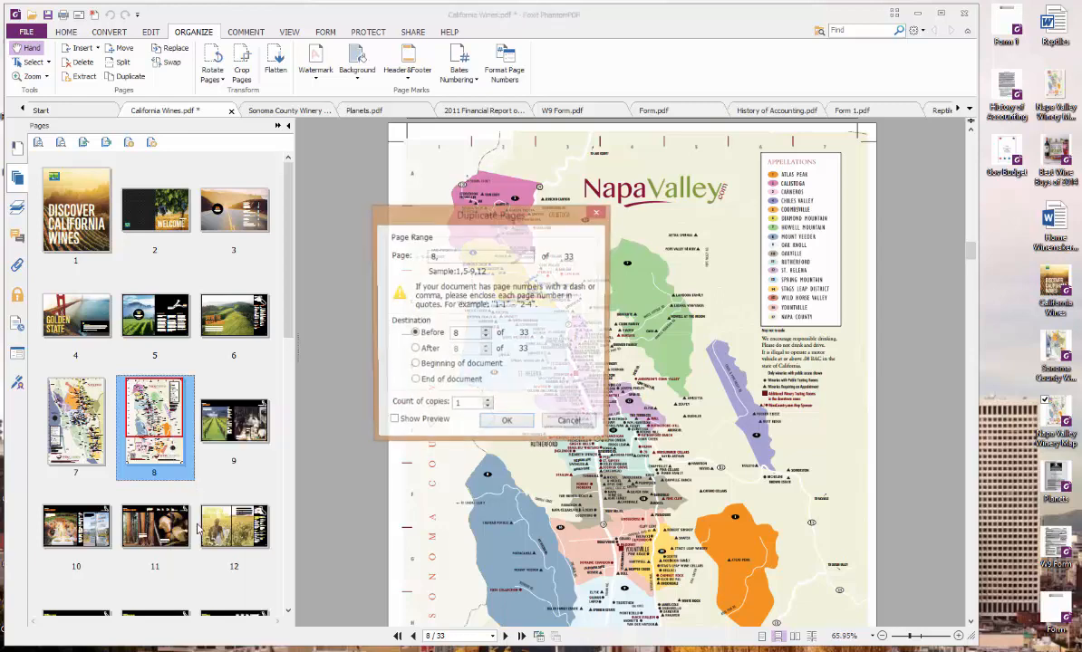
click(498, 421)
click(235, 422)
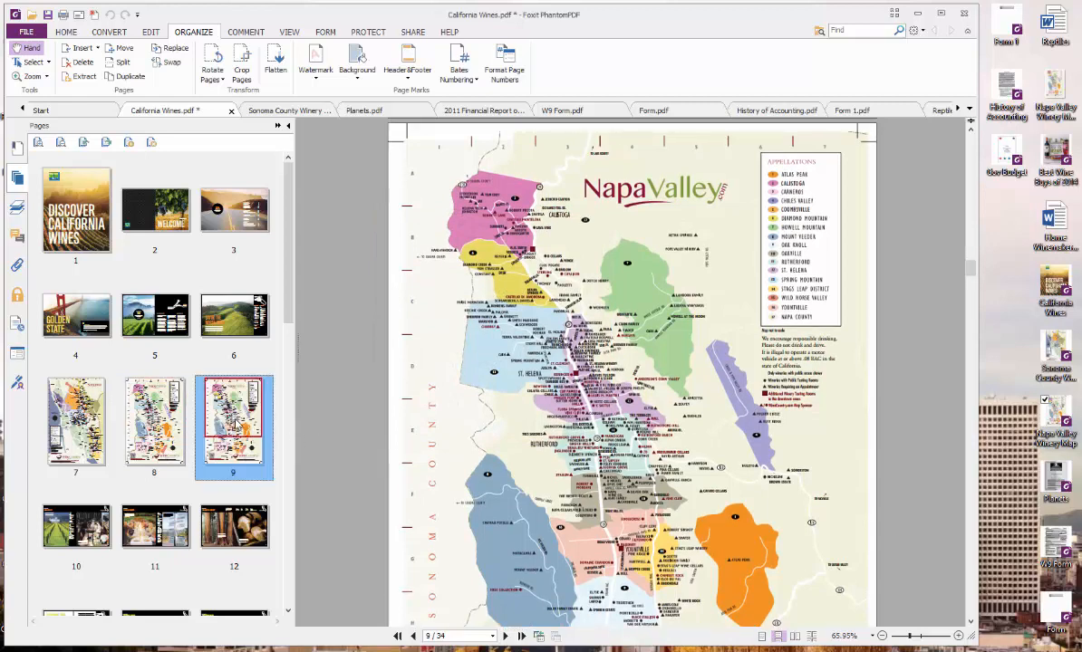
Step: Crop page 9 to the central area of the Napa Valley map, about 5.90 × 5.23 inches, and view the cropped page
click(242, 63)
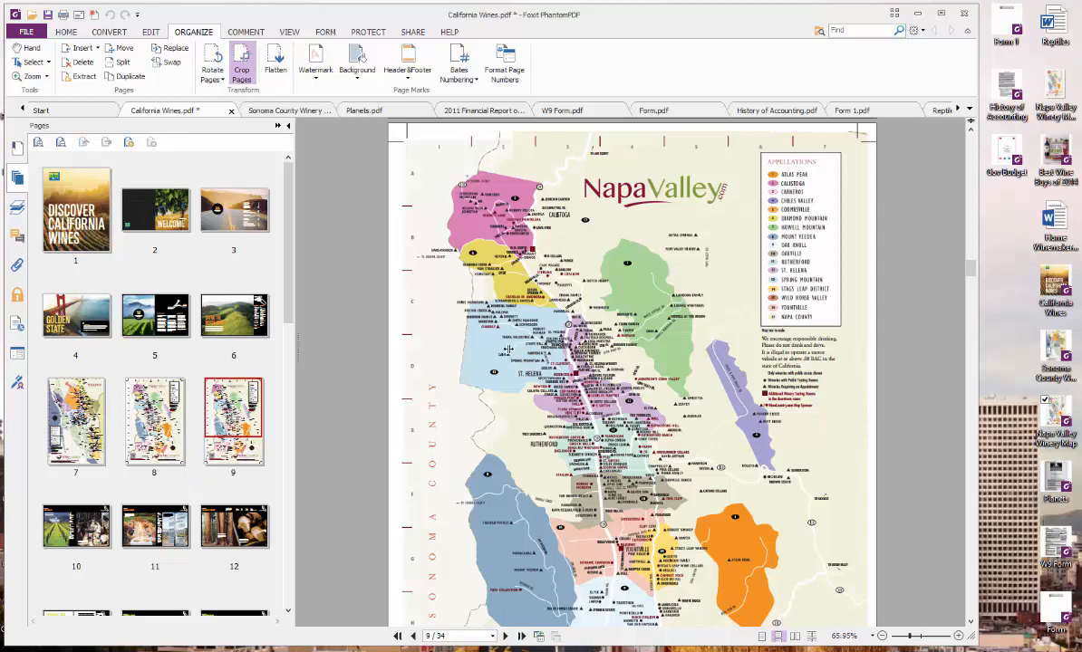
drag(499, 334, 740, 549)
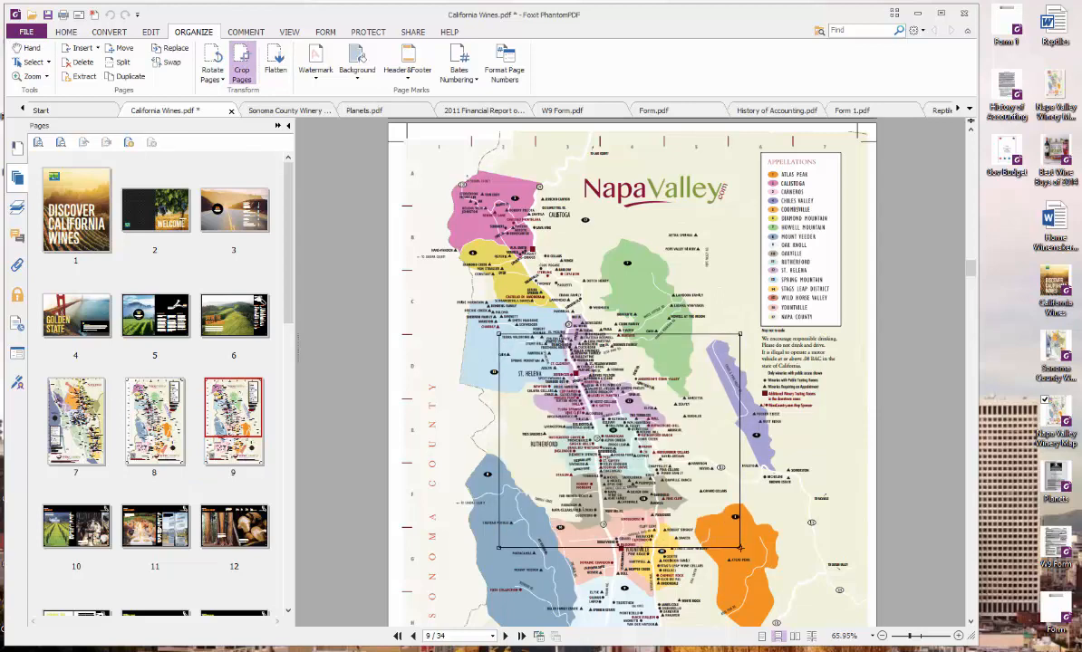
double_click(584, 418)
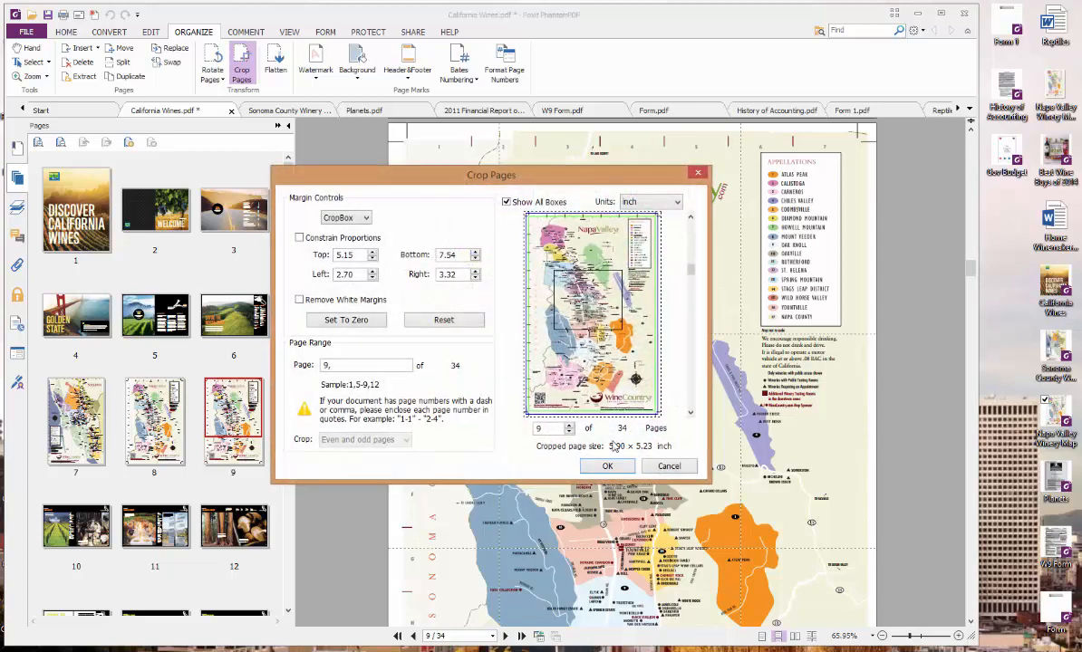
click(608, 465)
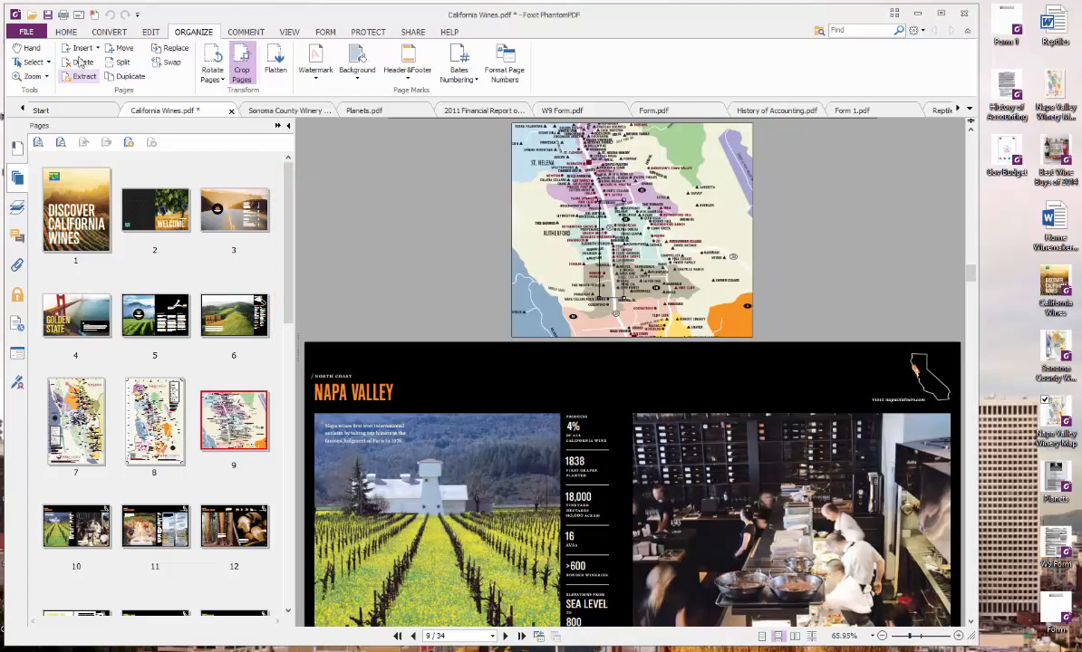
click(27, 48)
drag(637, 240, 626, 370)
drag(587, 295, 596, 98)
scroll(584, 377, down, 3)
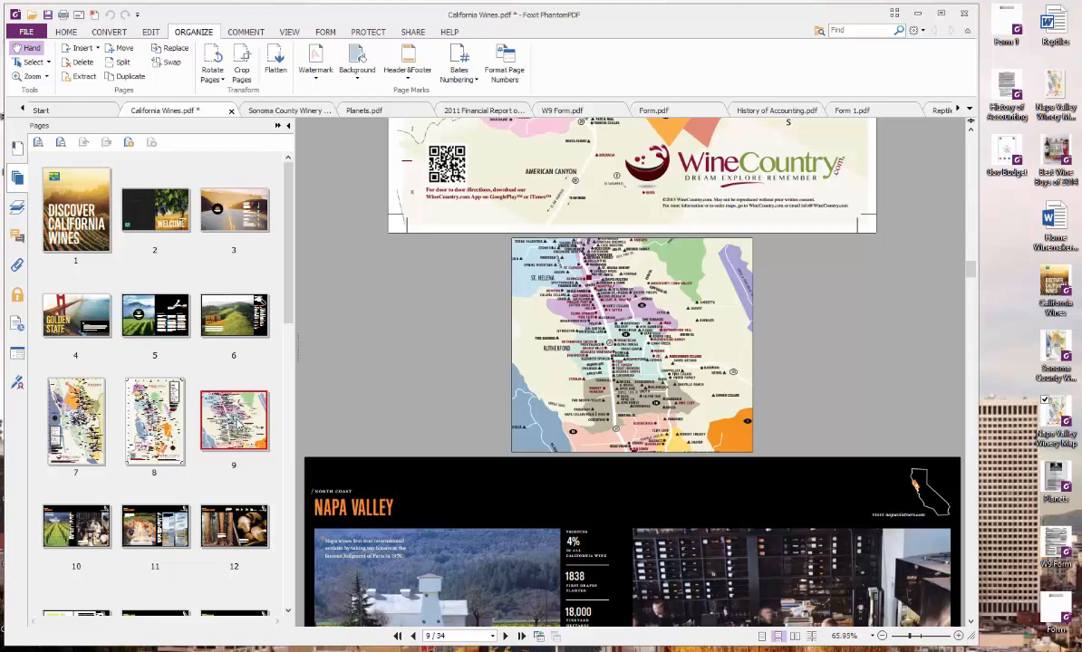
Step: Delete the cropped Napa Valley map on page 9 from California Wines.pdf
click(233, 418)
right_click(234, 422)
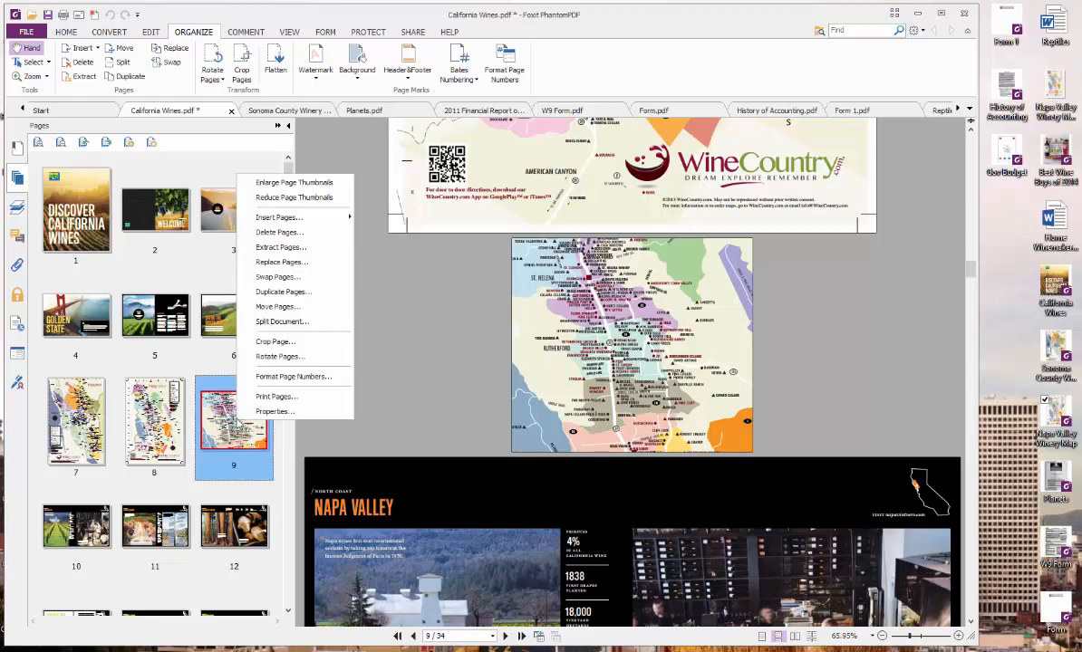
click(263, 236)
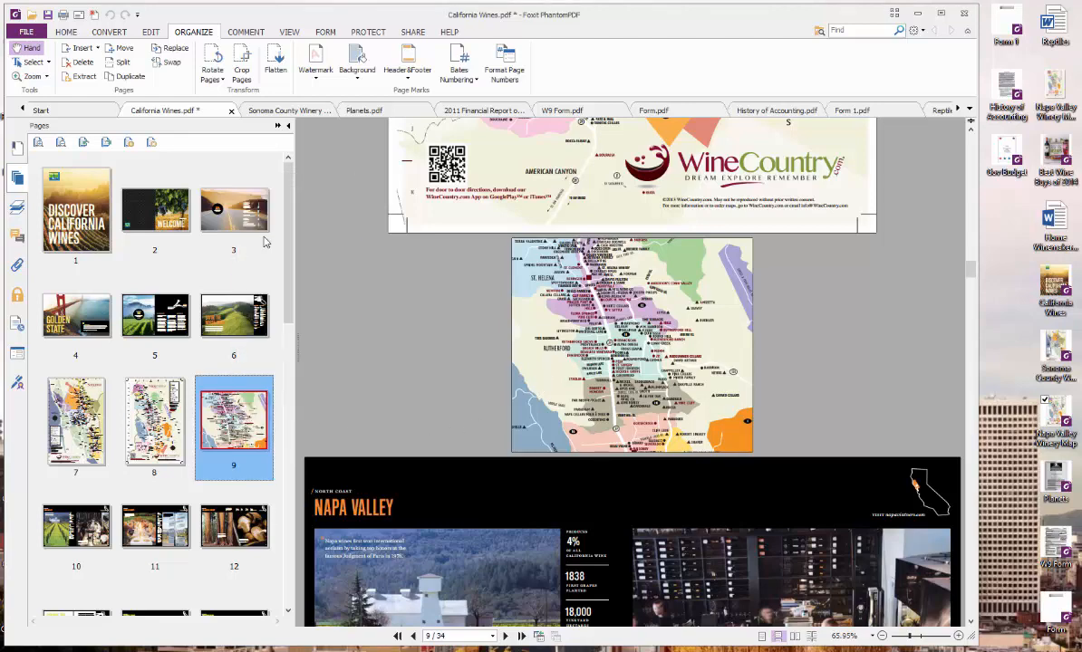
click(529, 399)
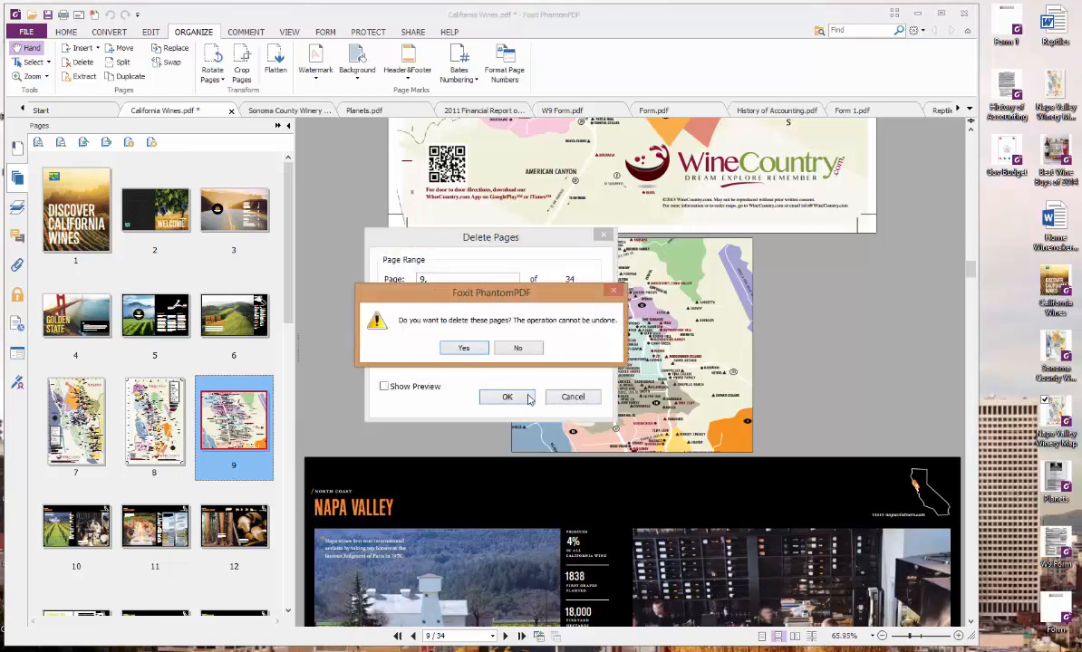
click(464, 349)
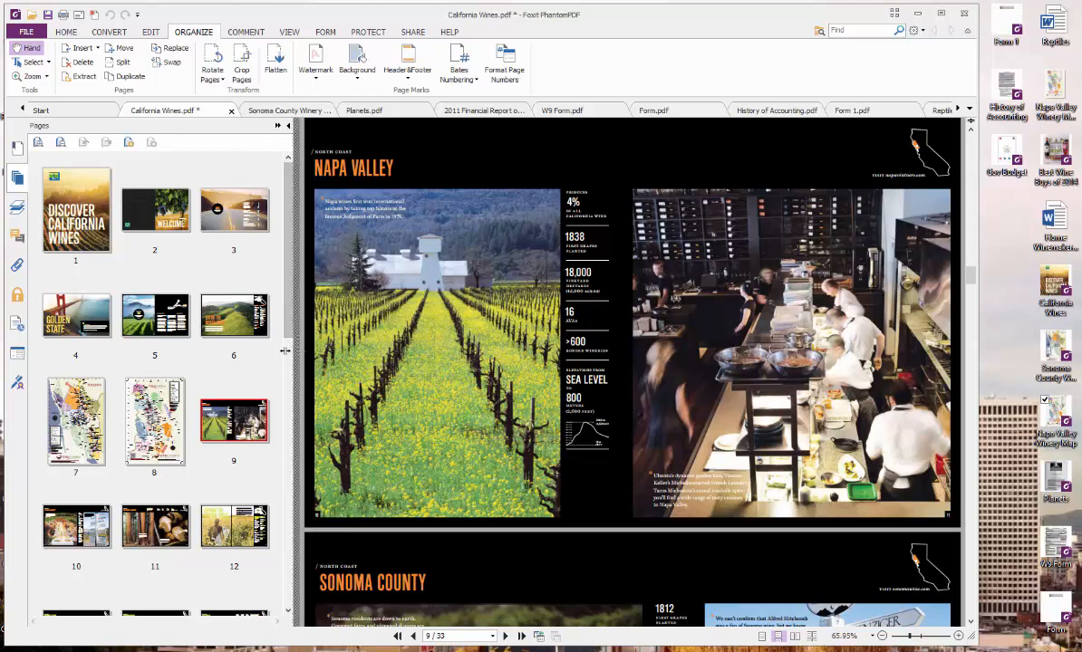
Step: Narrow the page thumbnail pane to a single column and hide it
drag(285, 350, 127, 351)
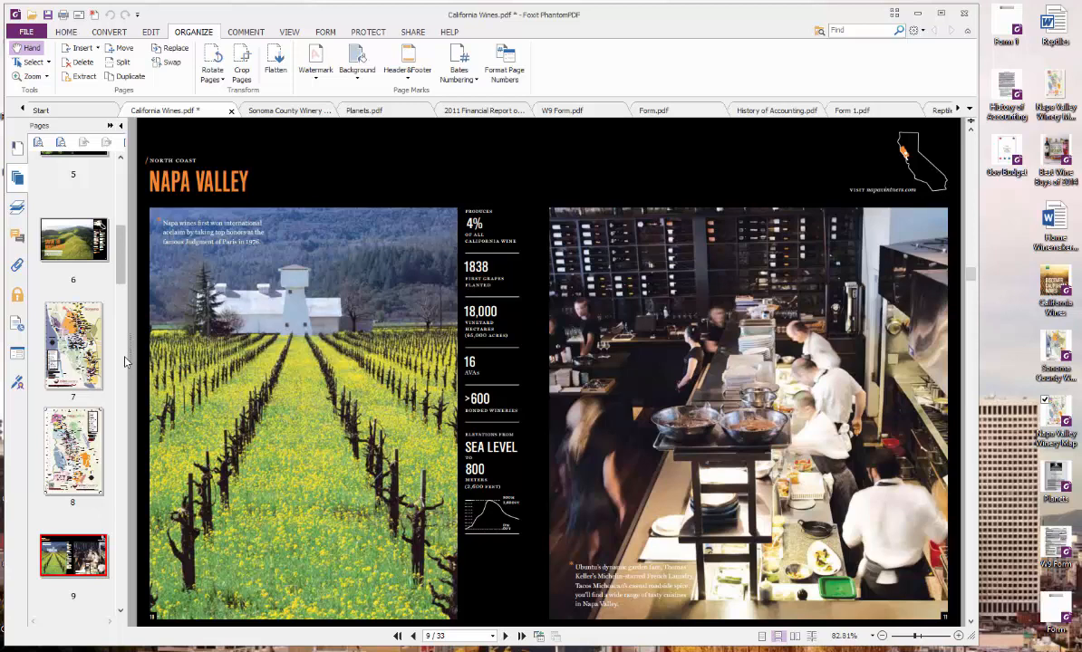
mouse_move(129, 355)
mouse_down()
mouse_move(198, 354)
mouse_move(150, 349)
mouse_up()
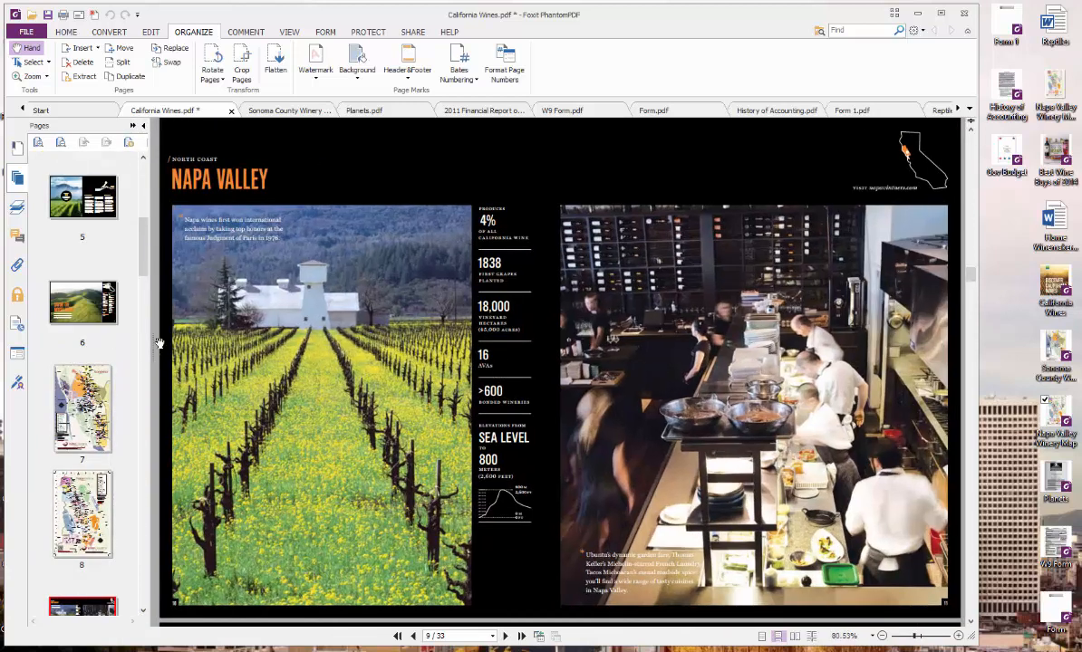
click(143, 130)
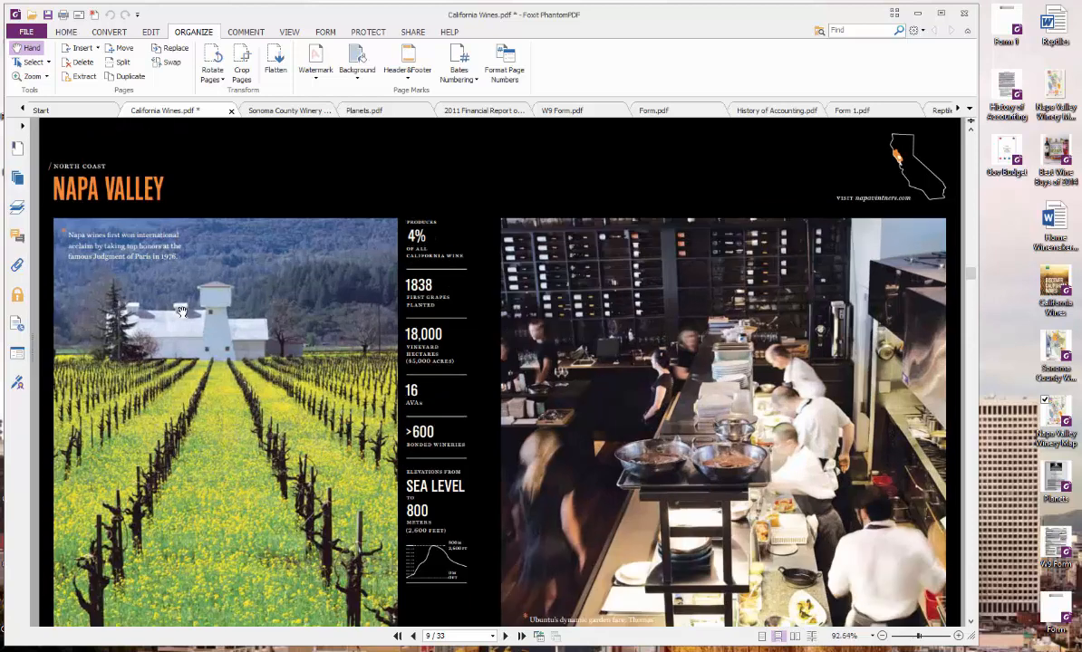
click(17, 180)
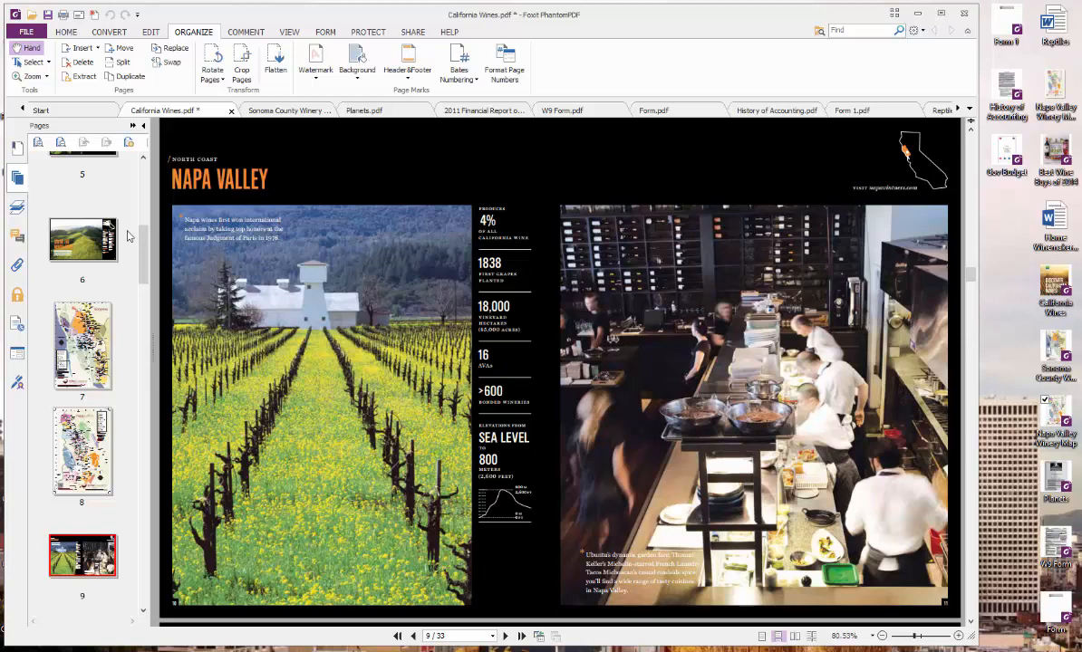
click(143, 127)
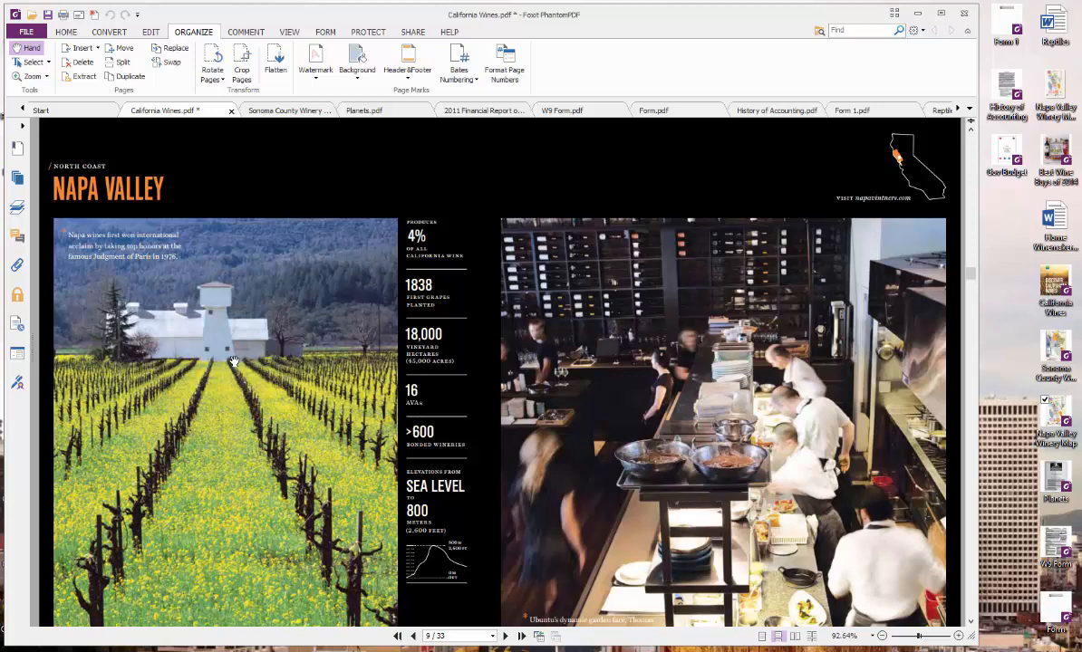
Step: Show the commenting tools, switch to Planets.pdf and go to the Sun and planets figure on page 6
click(248, 33)
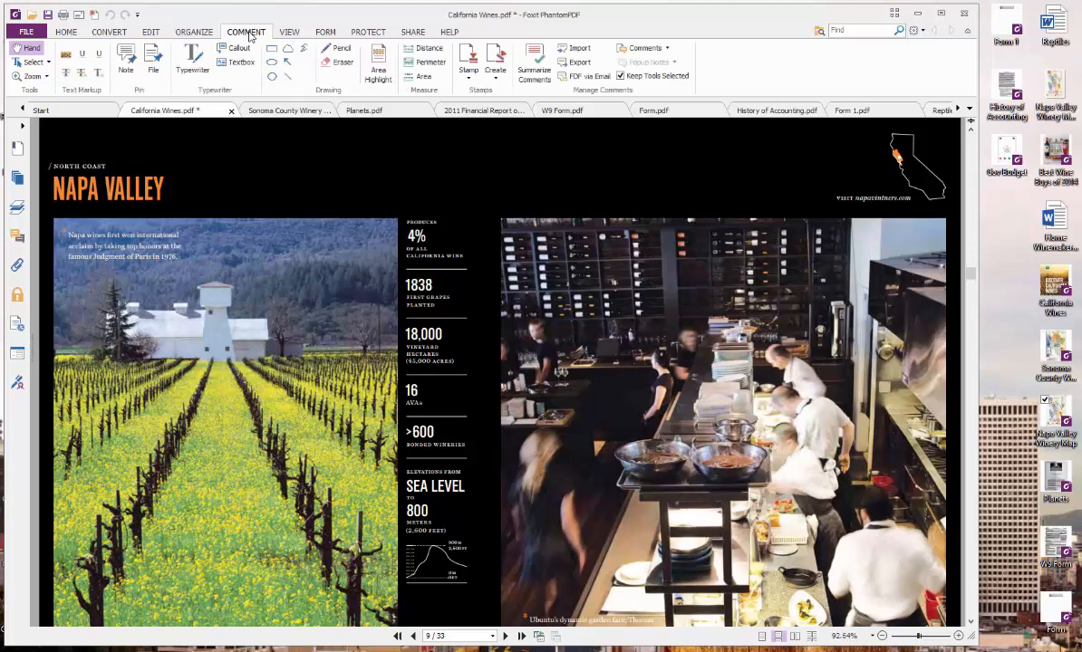
click(364, 111)
scroll(347, 331, down, 20)
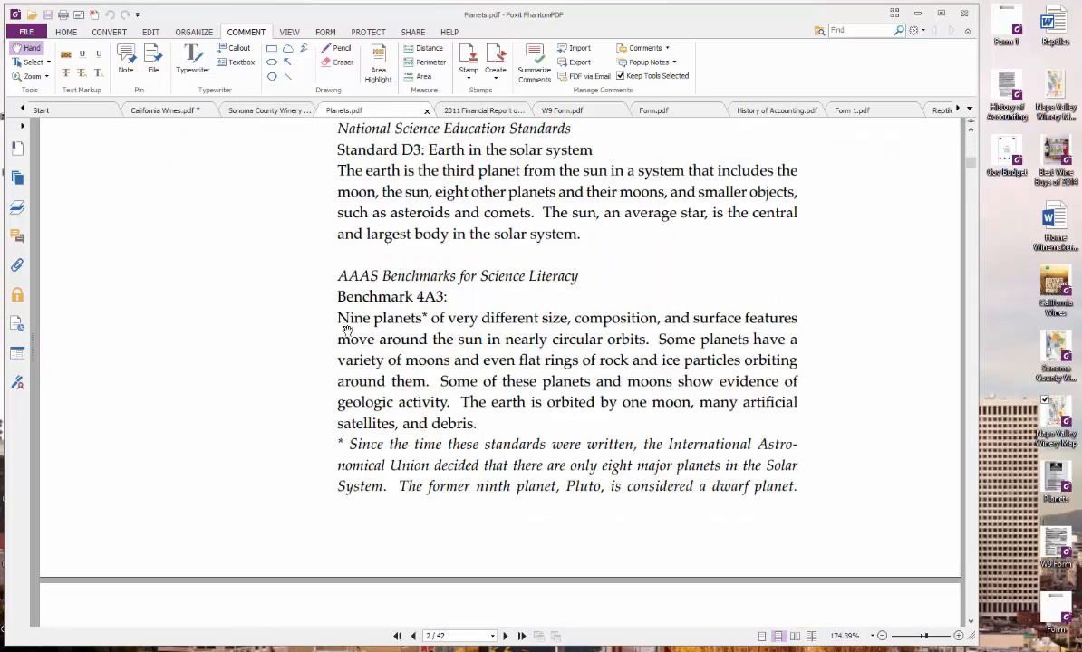
scroll(347, 331, down, 20)
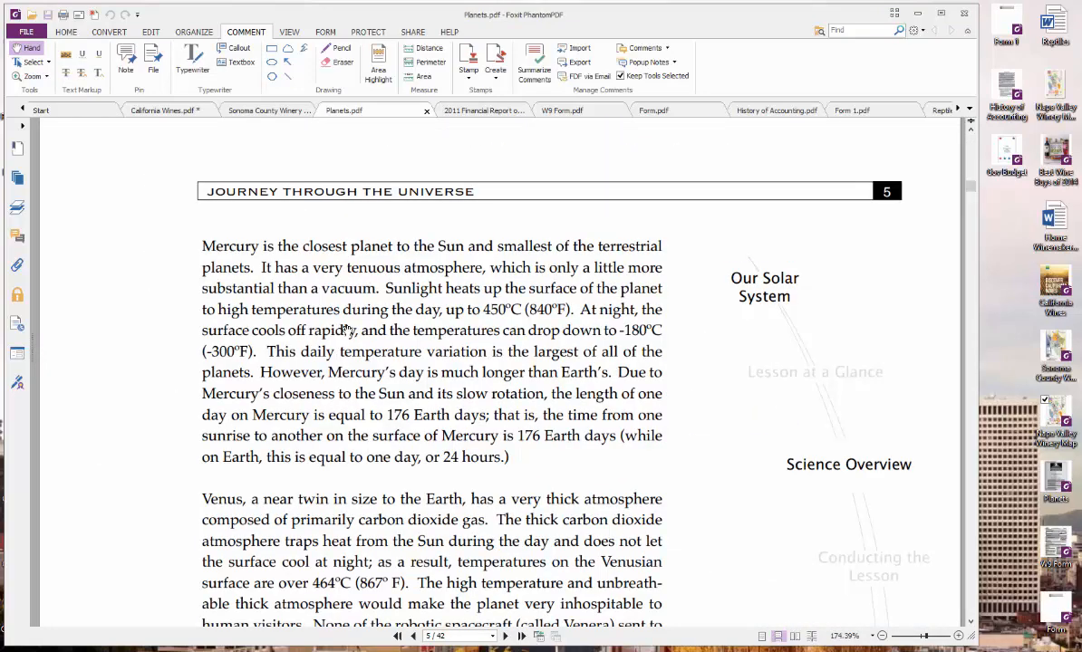
scroll(488, 340, down, 8)
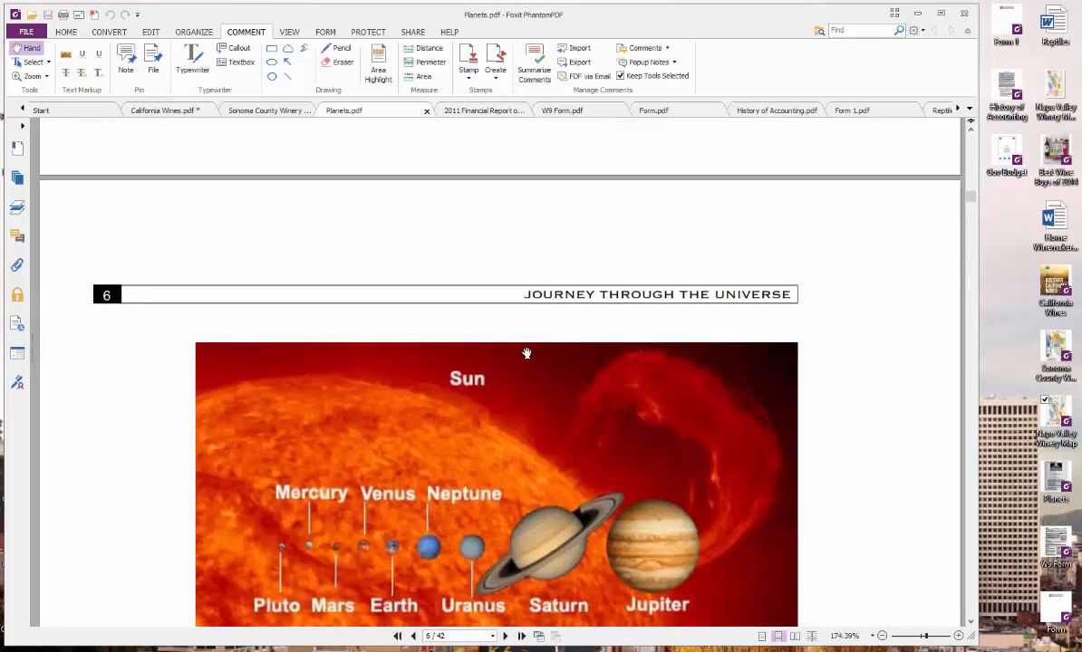
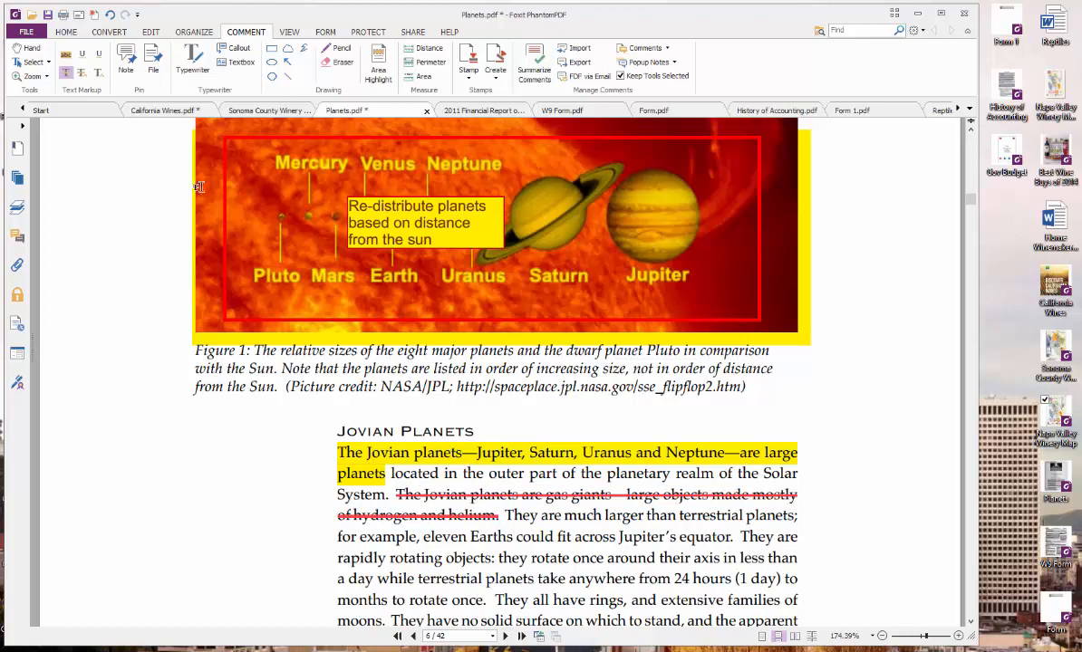
Step: Mark the word "larger" in the Jovian Planets paragraph for replacement with the text "more massive"
click(83, 74)
drag(604, 516, 644, 517)
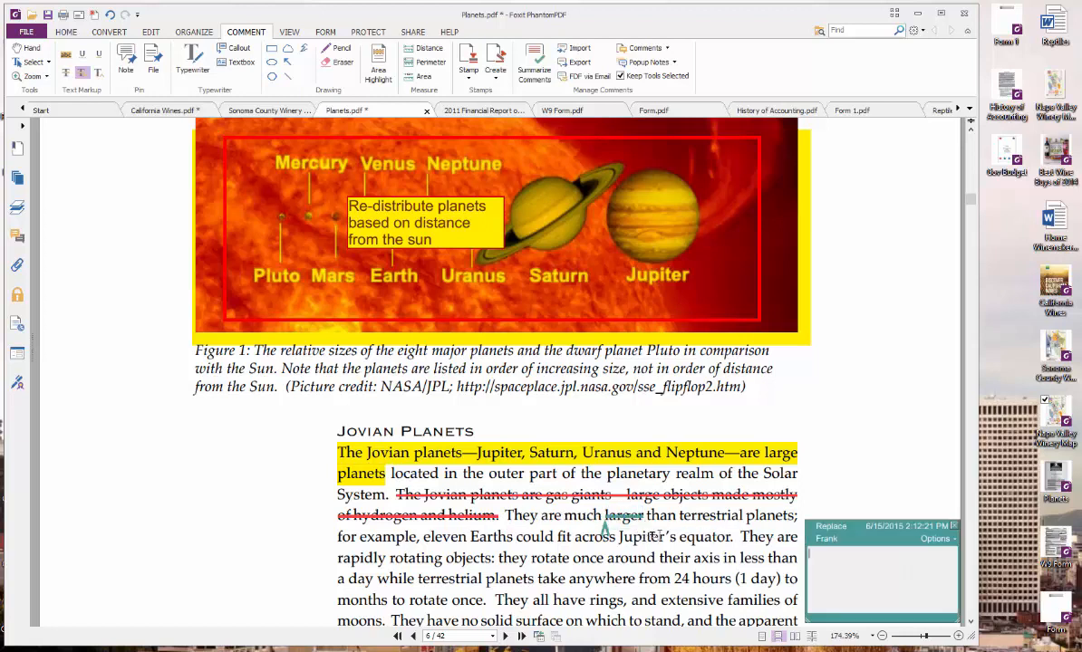
text(bigger)
key(BackSpace)
key(BackSpace)
key(BackSpace)
key(BackSpace)
key(BackSpace)
text(more massive)
scroll(174, 353, down, 3)
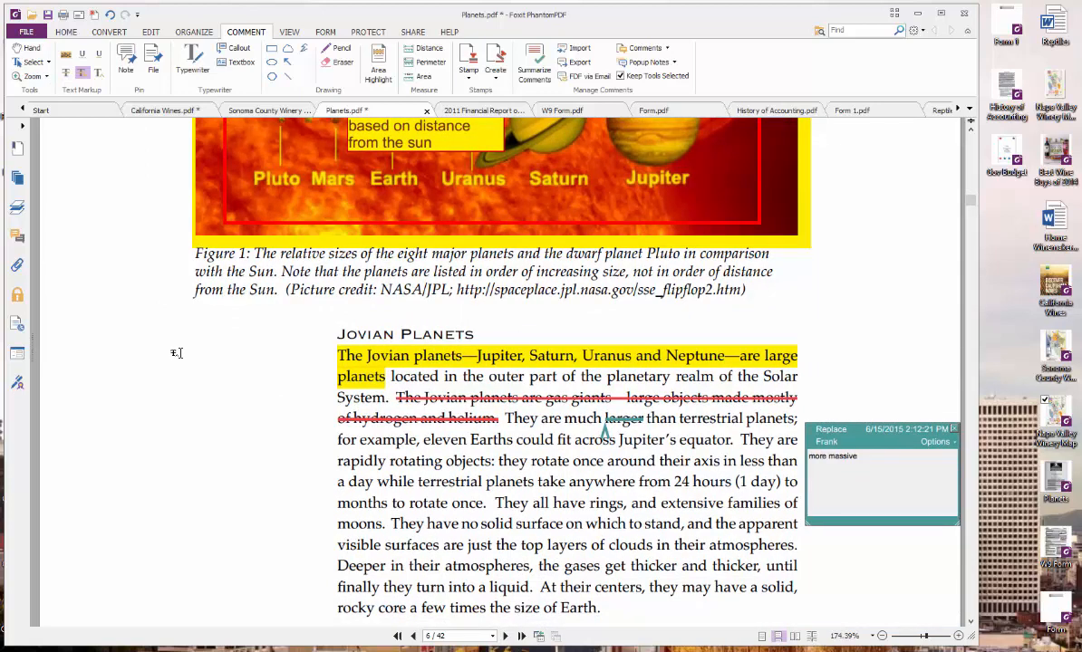
Step: Add a note in the Jovian Planets paragraph near "solid surface" and move its pop-up into the page margin before the text
click(126, 62)
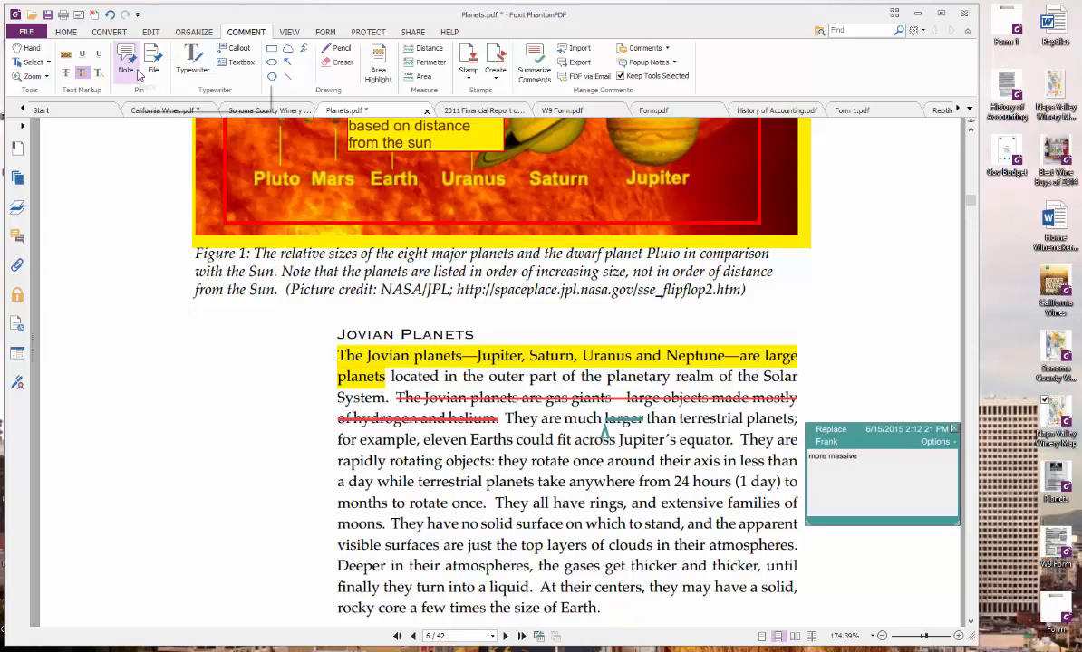
click(513, 535)
scroll(870, 426, down, 4)
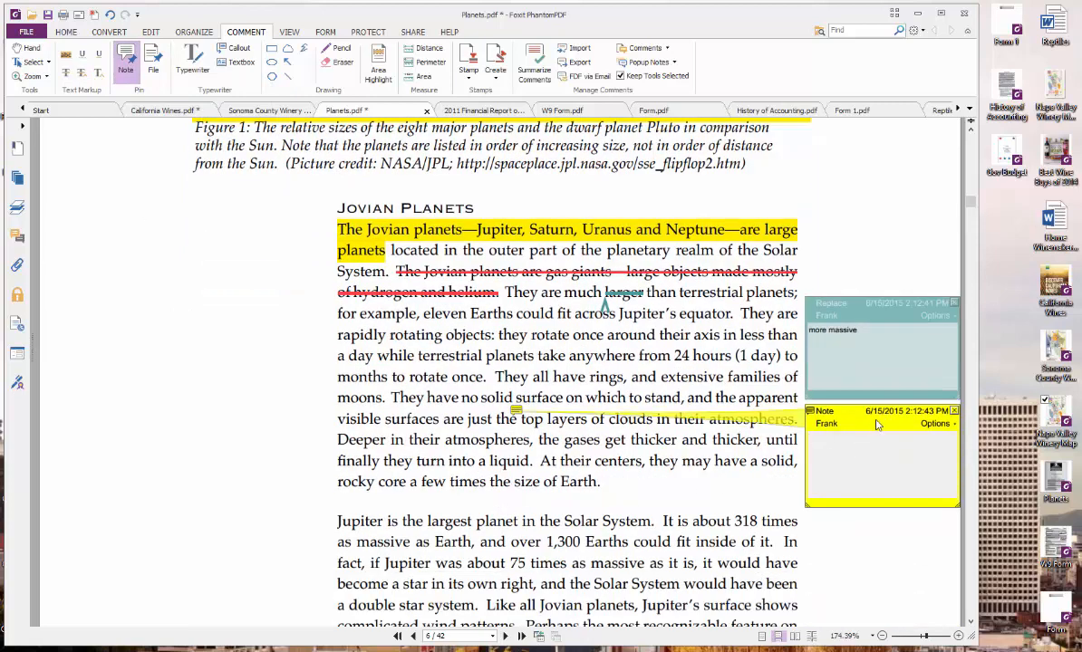
drag(877, 425, 143, 351)
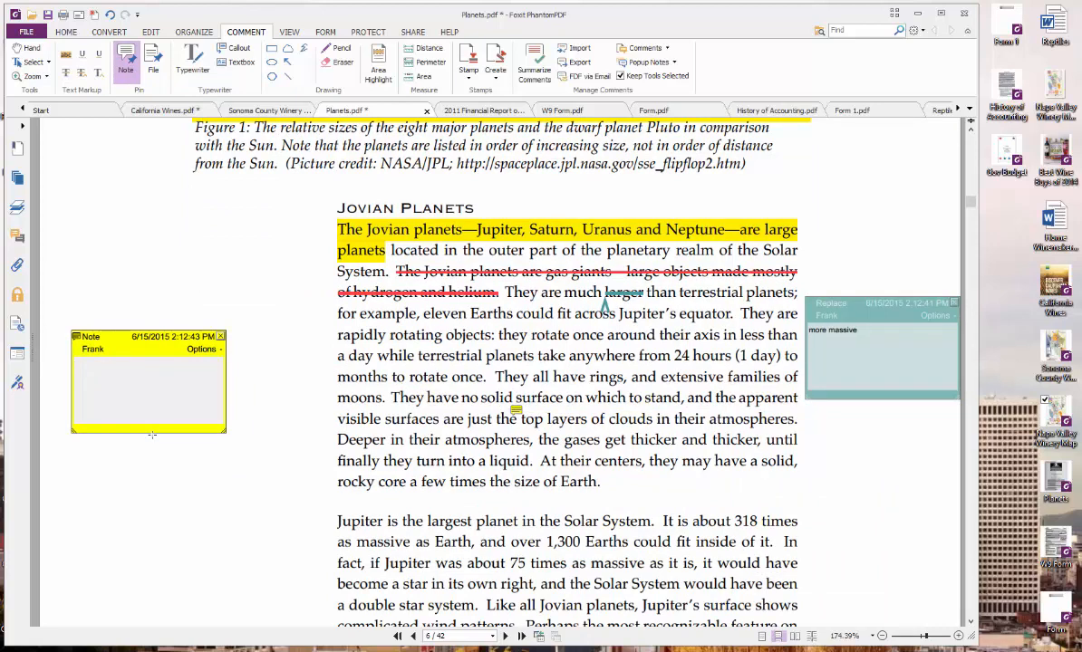
Step: Fill the note near "solid surface" with several lines of placeholder text and enlarge its pop-up to fit all the lines
text(jgorgjeorg)
key(Return)
text(rgergmnergj)
key(Return)
text(g)
key(Return)
text(rongjerogj)
key(Return)
key(Return)
key(Return)
text(orgoerg)
key(Return)
key(Return)
key(Return)
text(rgkergjmkopr)
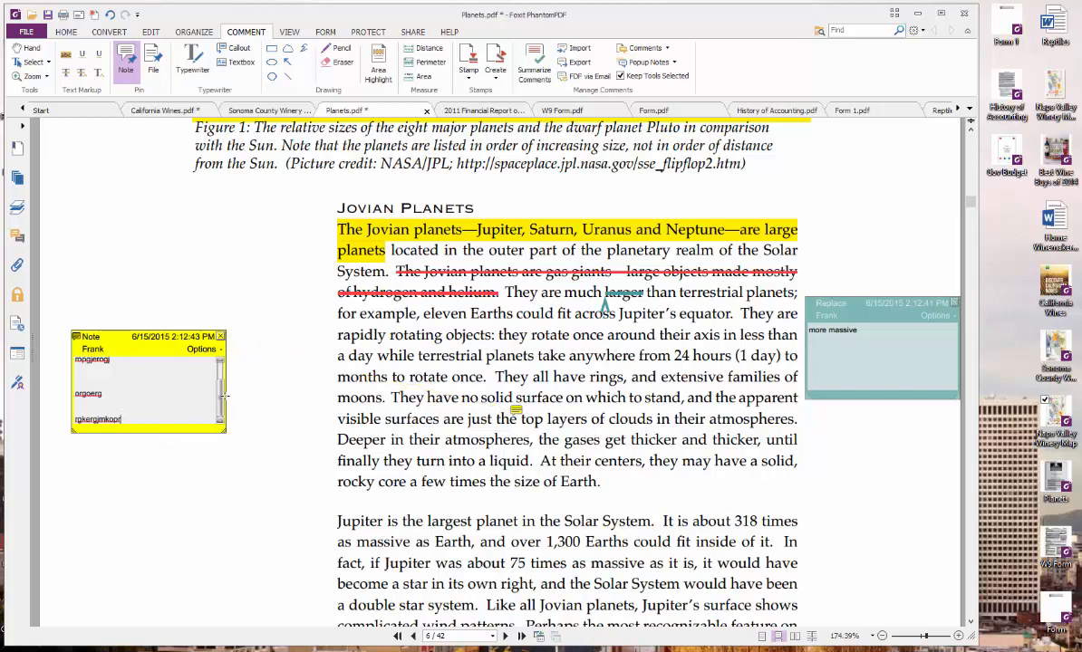
scroll(219, 398, up, 2)
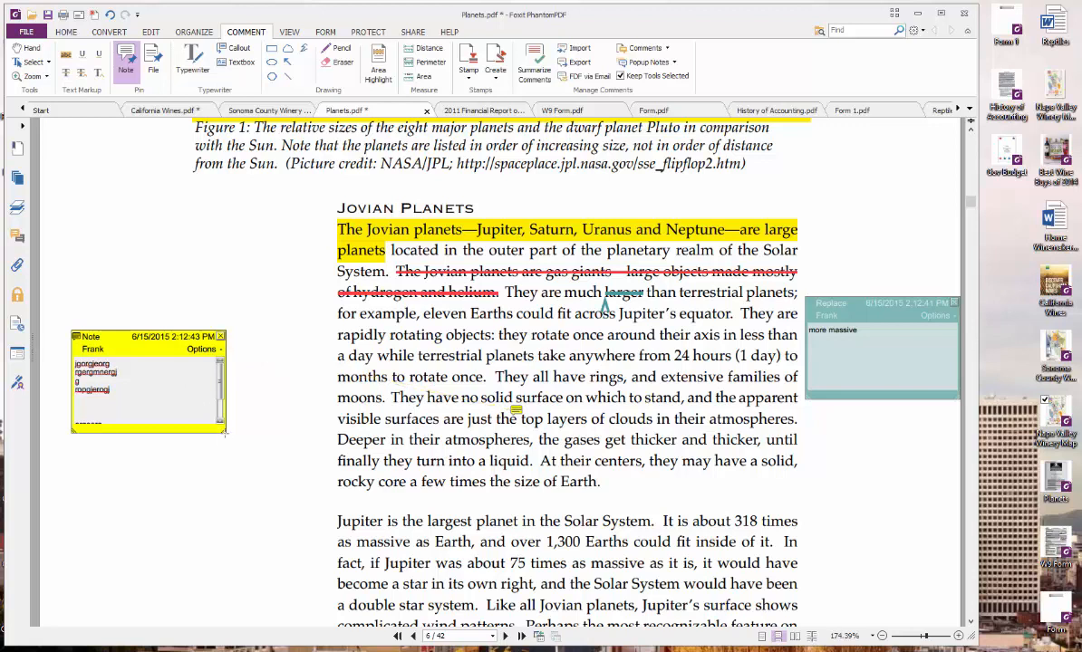
drag(224, 433, 281, 542)
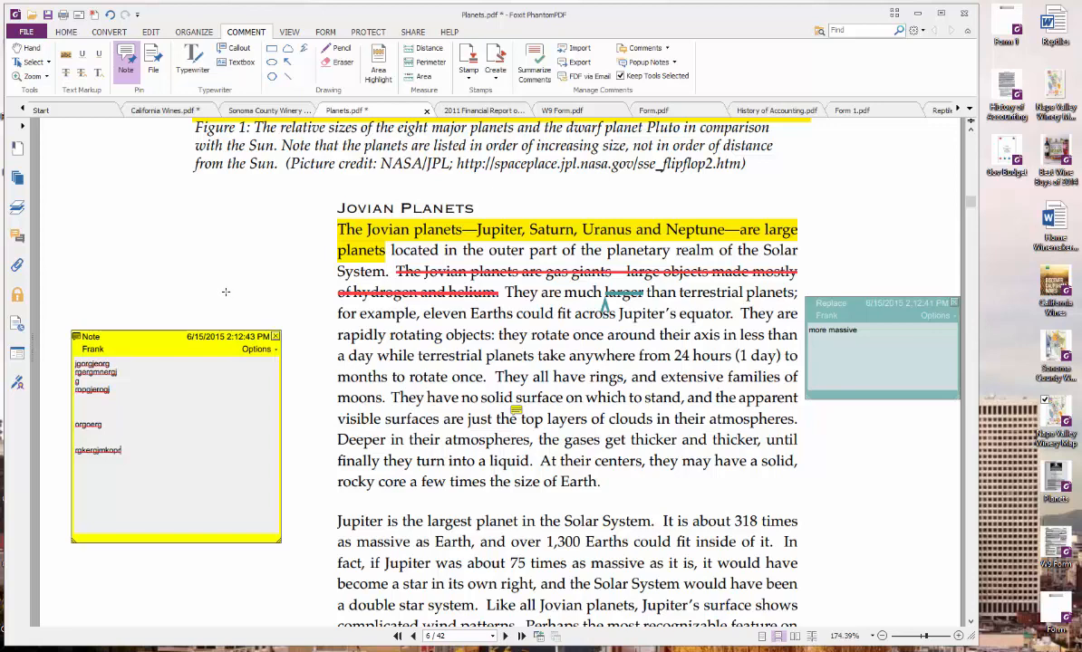
Step: Insert the sentence "Add new sentence in this position." before "In fact" in the first Saturn paragraph on page 7
scroll(225, 291, down, 1)
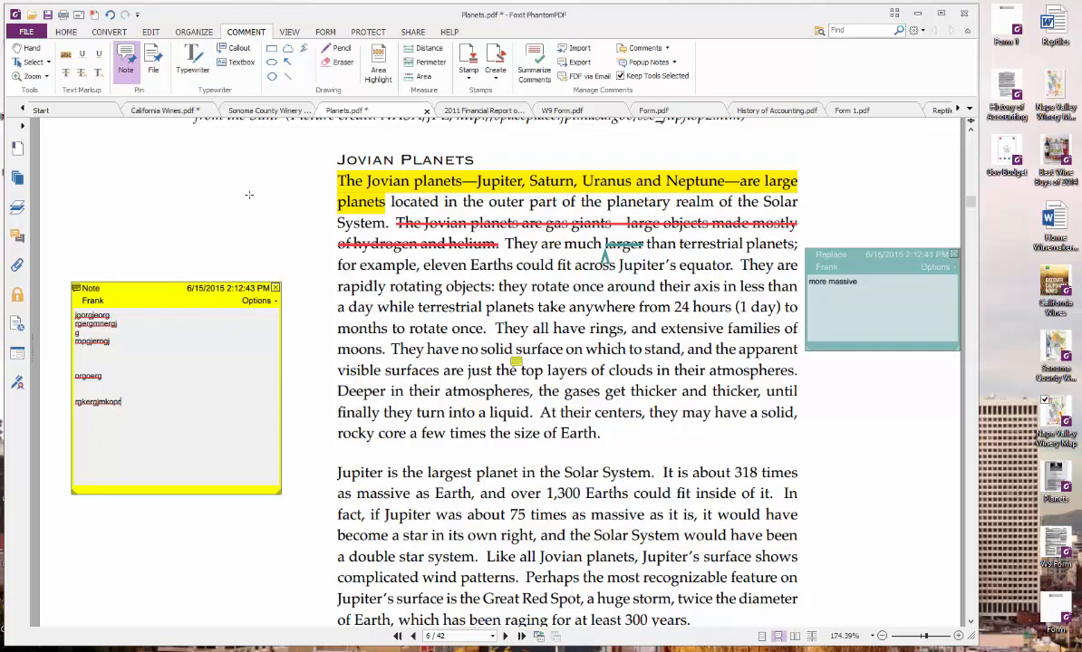
scroll(249, 196, down, 3)
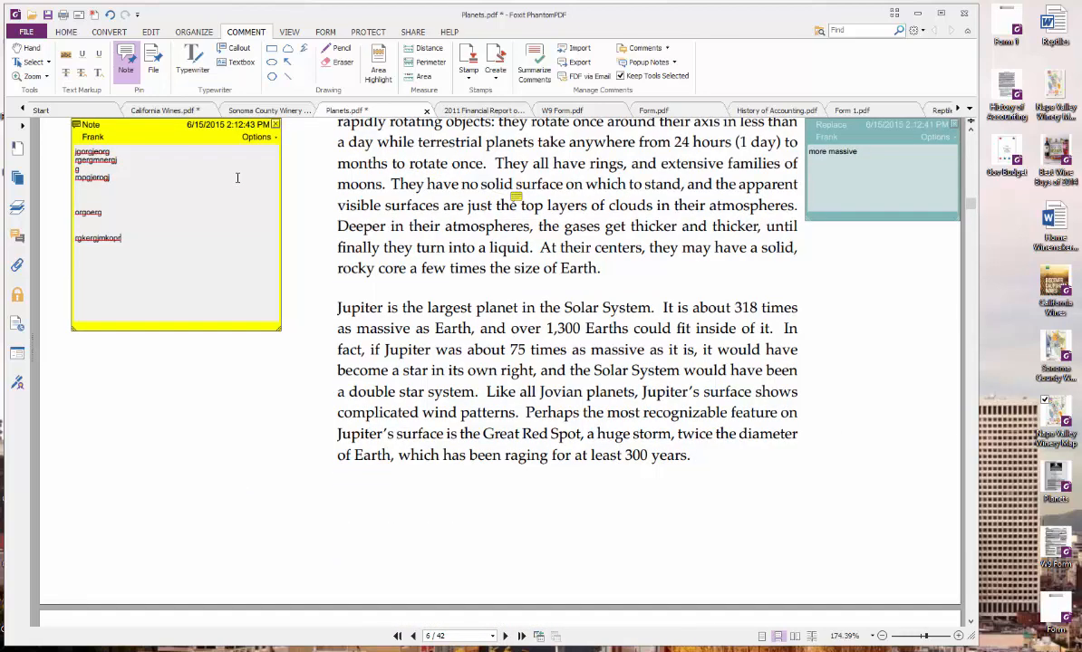
scroll(272, 263, down, 9)
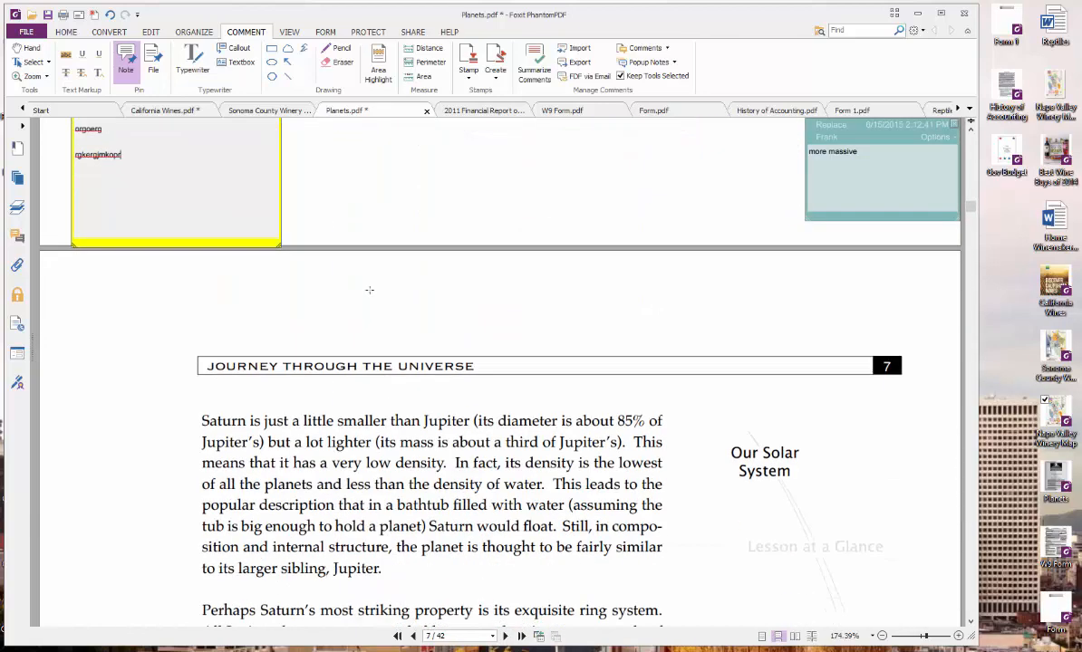
scroll(368, 290, down, 3)
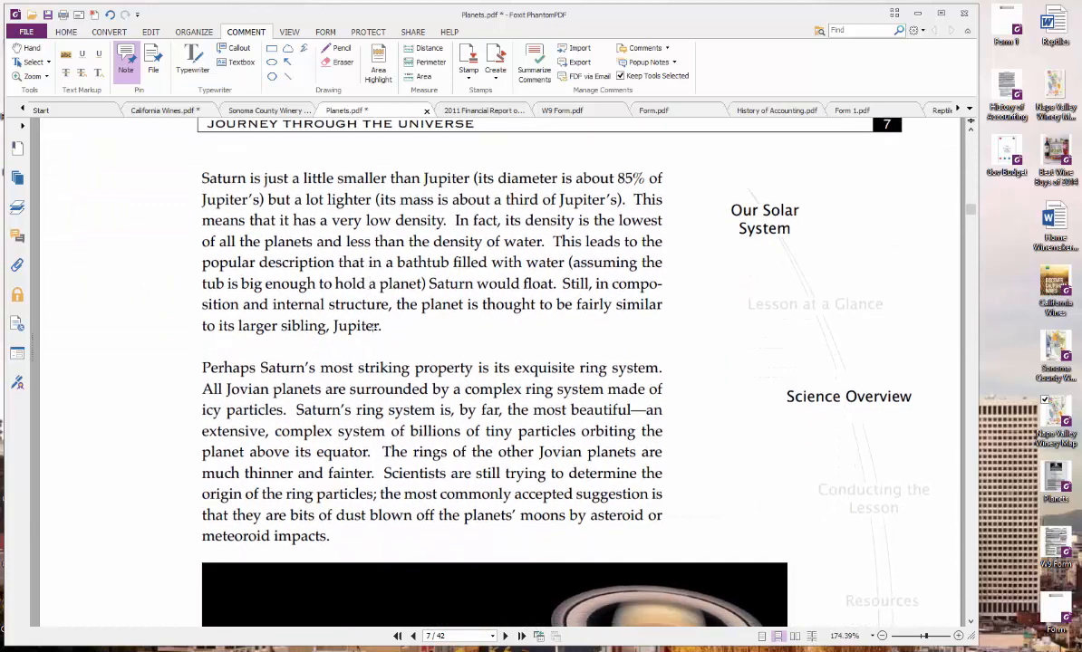
click(151, 33)
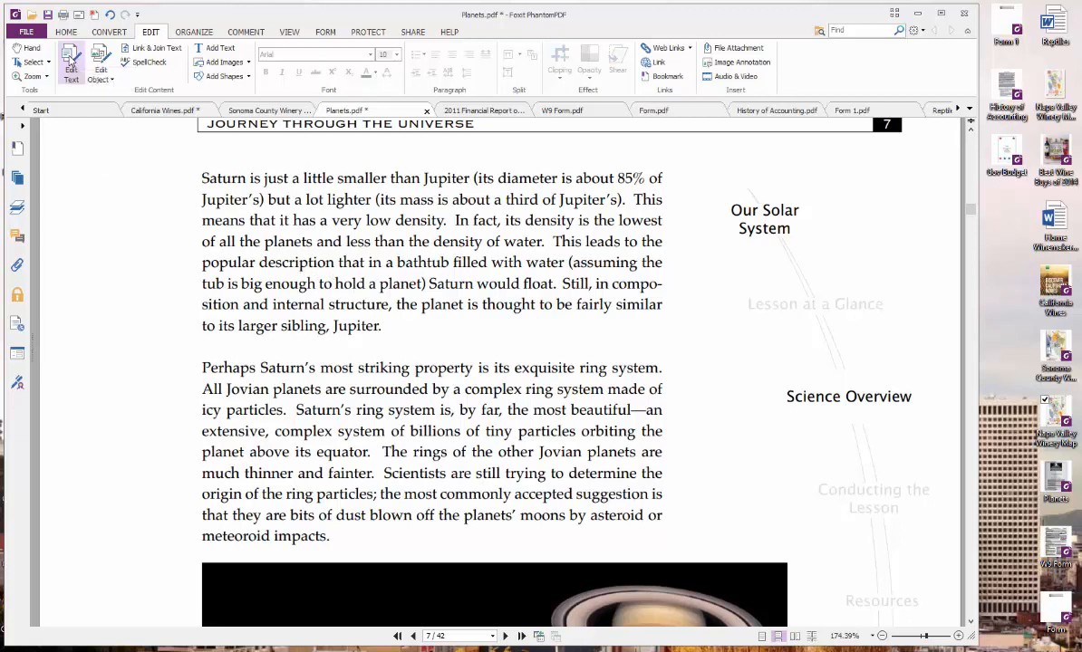
click(73, 67)
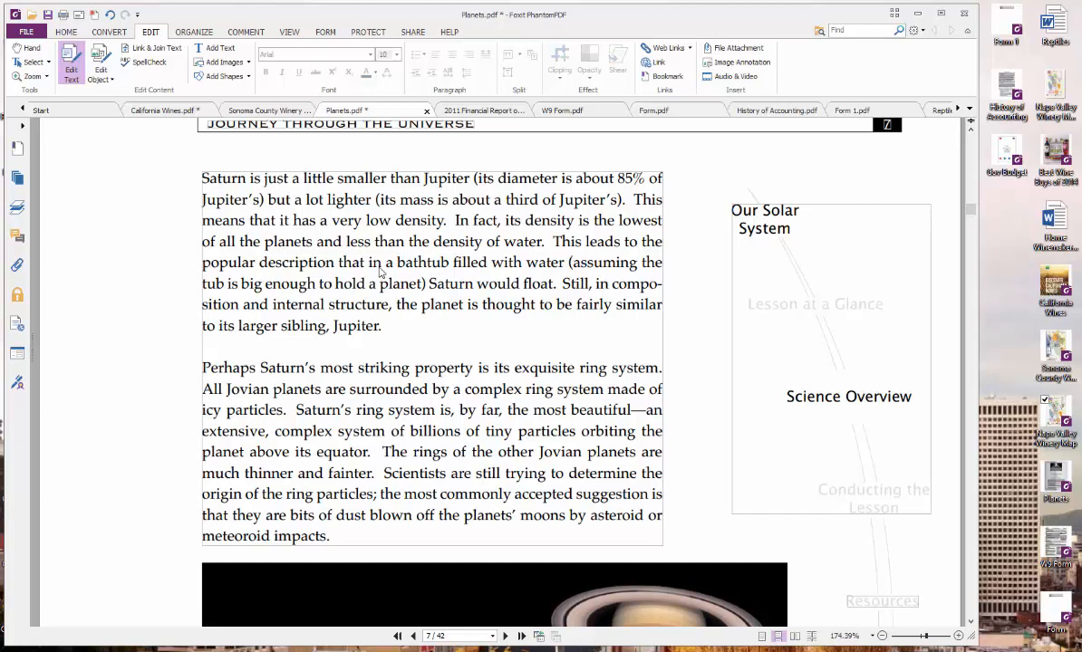
click(427, 212)
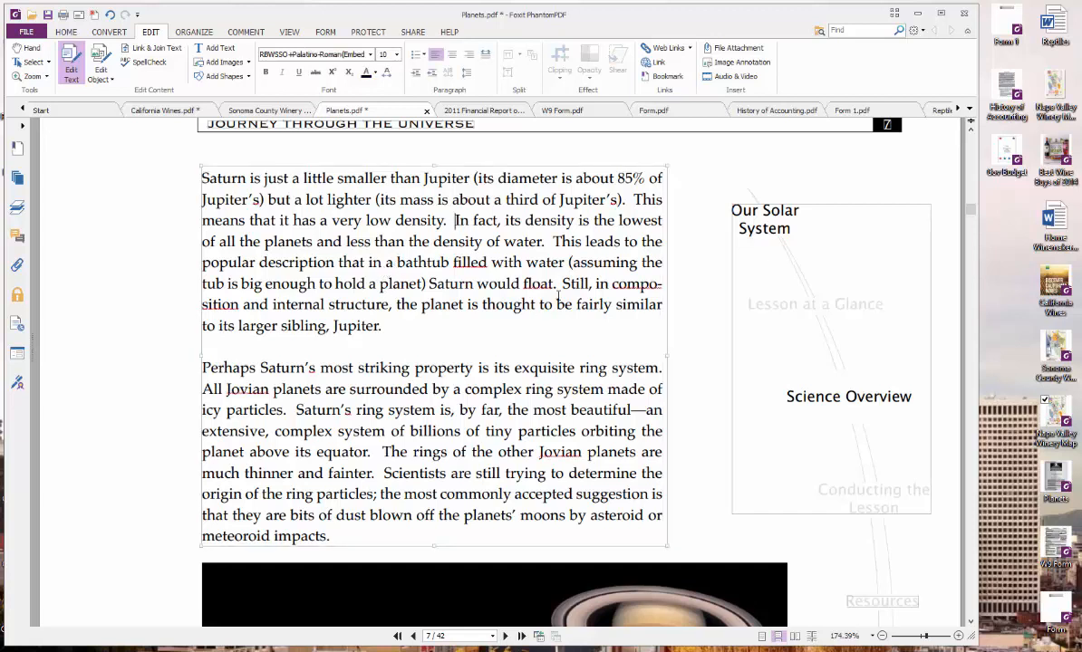
text(Add new s)
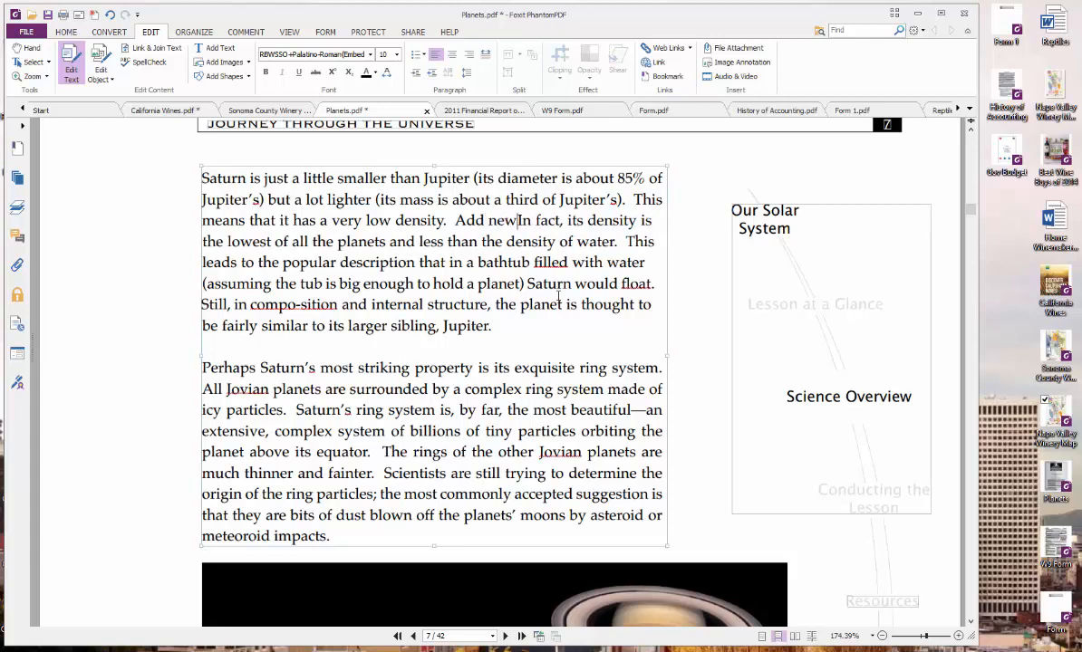
text(ce in this p)
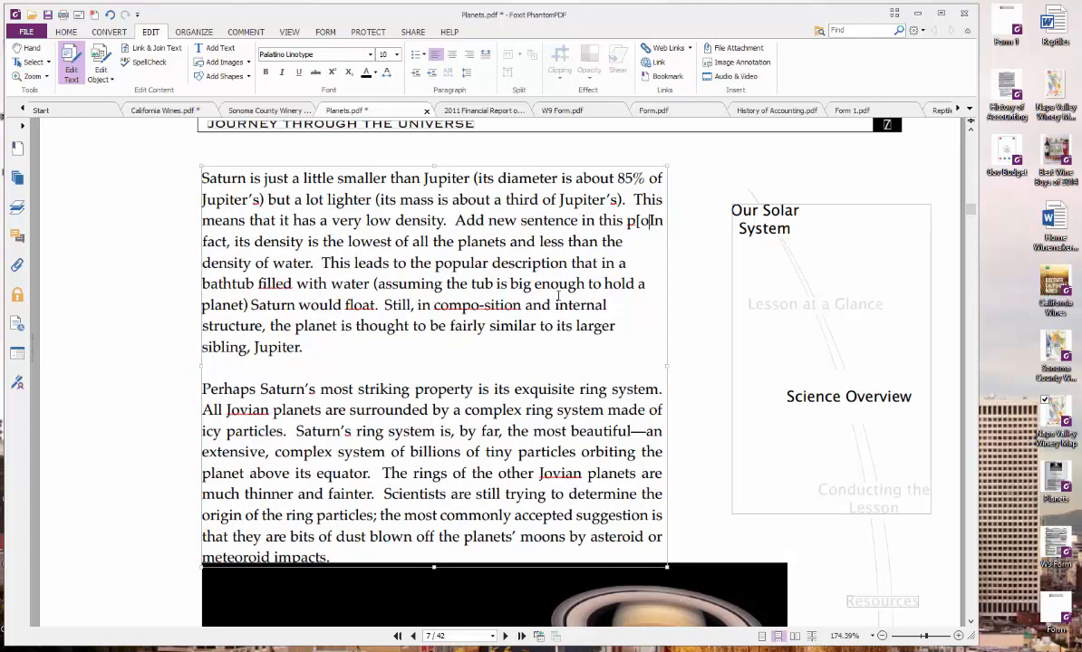
key(BackSpace)
text(position.  In fact, its density is the lowest of all the planets and less)
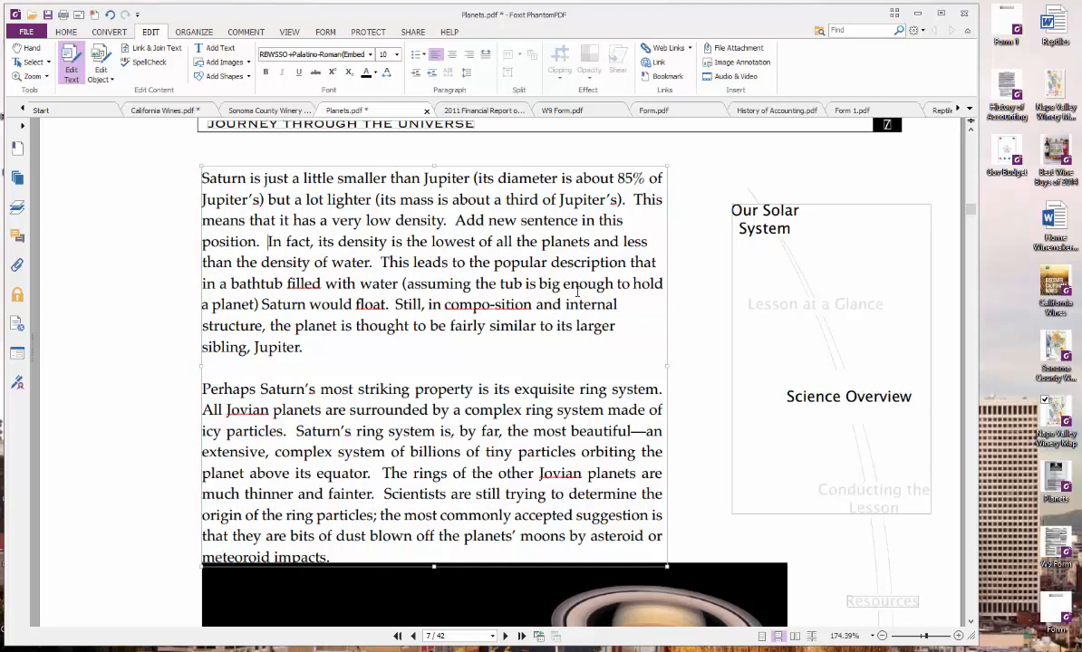
Step: Set the first Saturn paragraph's font to Times Roman, try size 12, and settle on size 9
drag(306, 347, 194, 167)
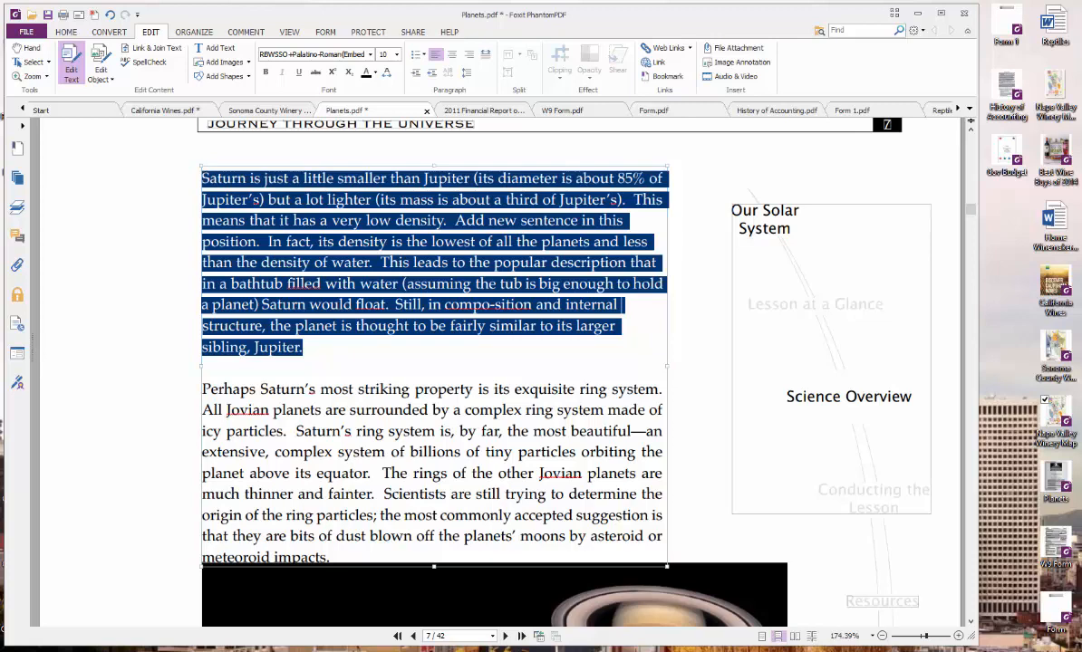
click(369, 55)
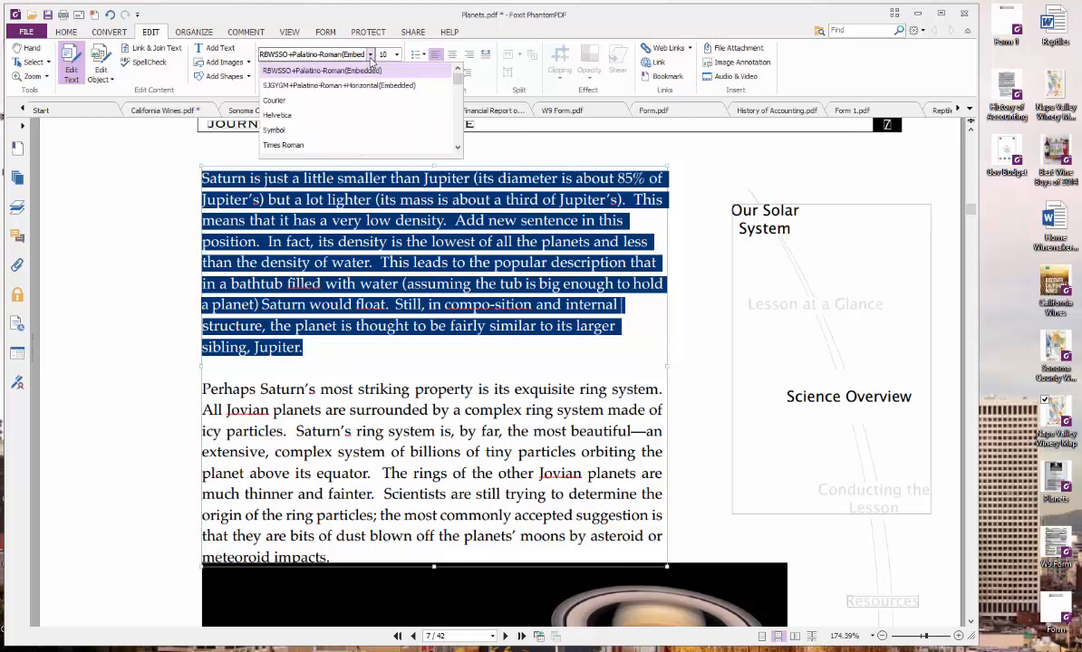
click(299, 145)
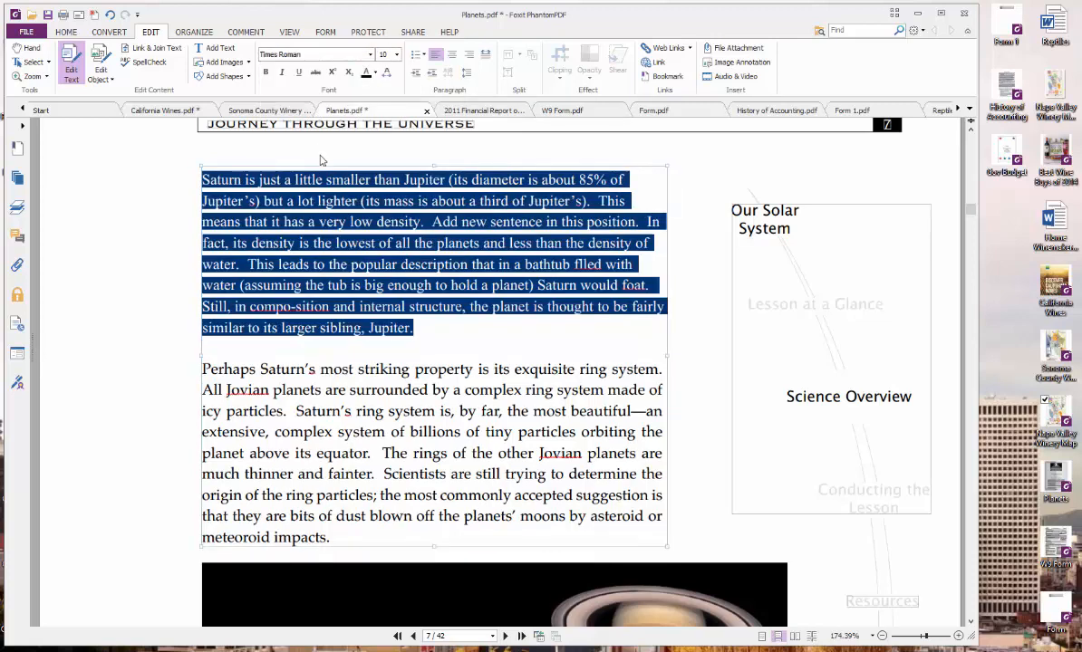
click(381, 54)
click(386, 101)
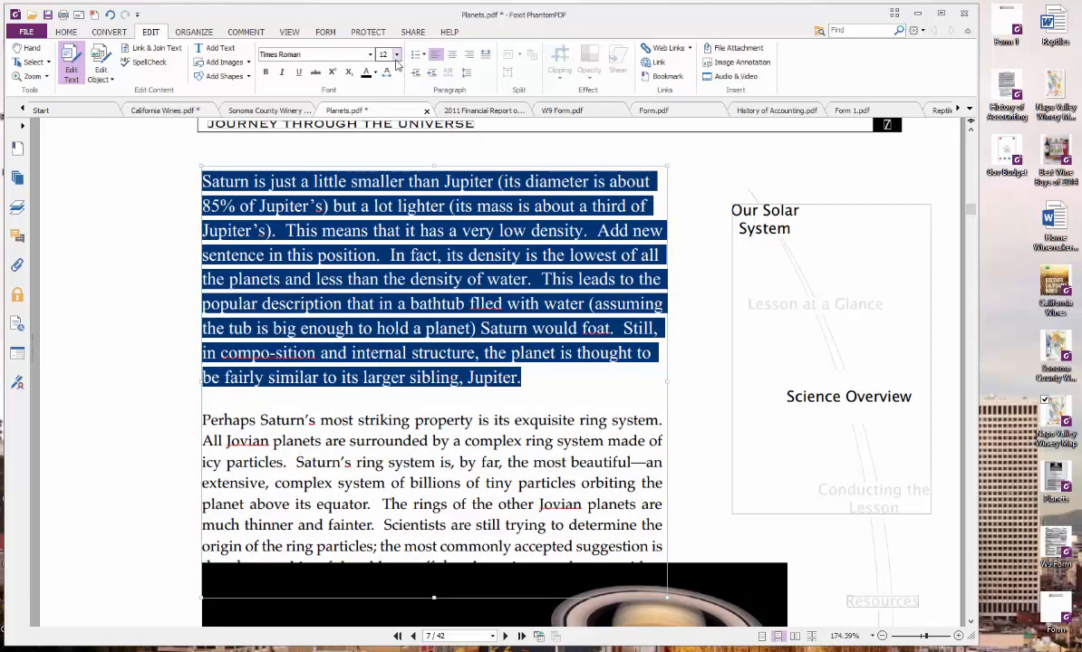
click(396, 54)
click(430, 70)
click(429, 70)
click(430, 70)
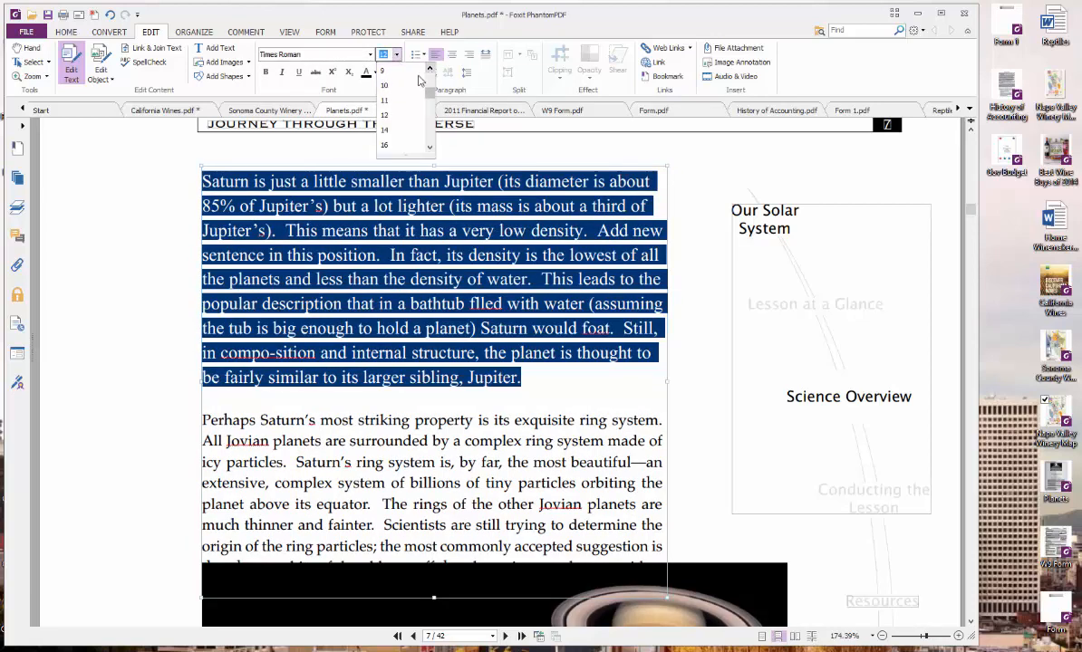
click(407, 75)
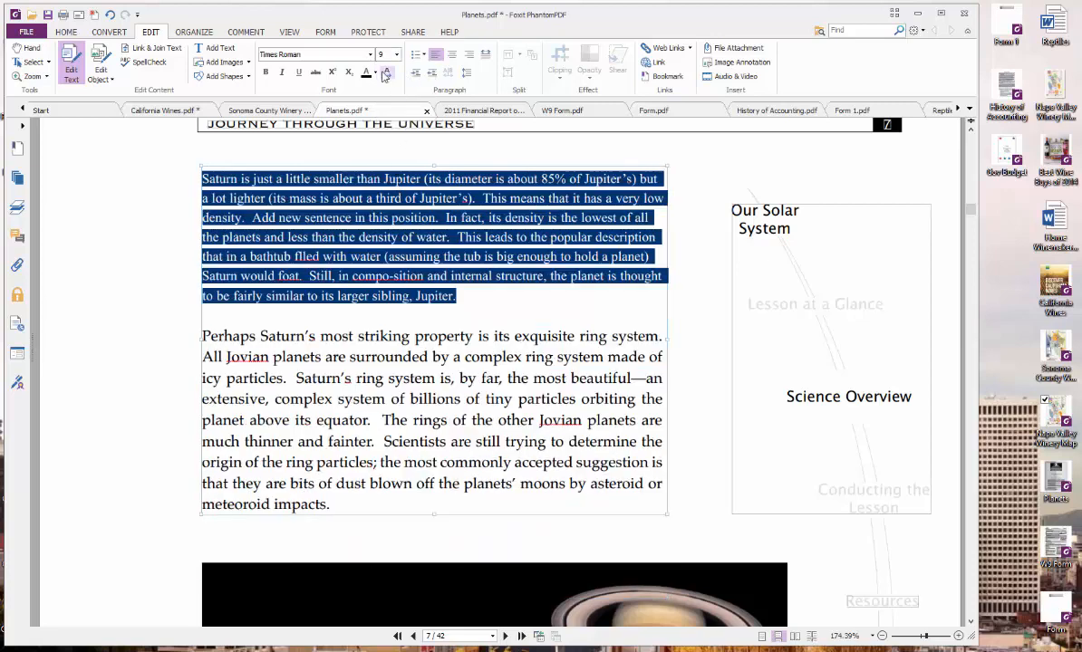
Step: Try bold, italic, underline and strikethrough in turn on the first Saturn paragraph, leaving each style switched off
click(281, 78)
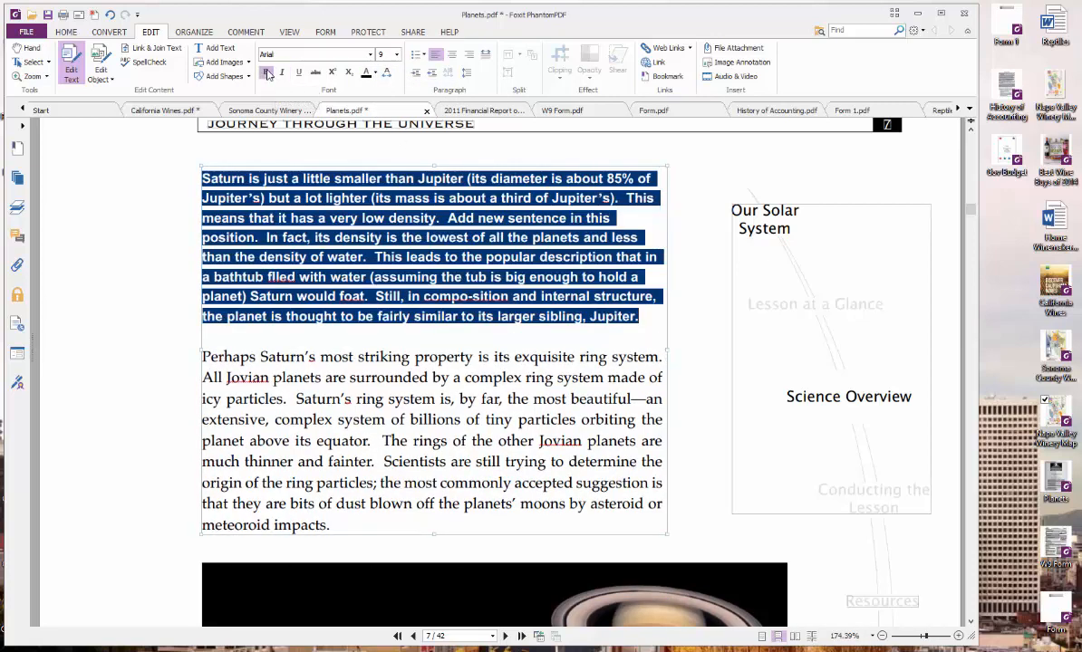
click(283, 74)
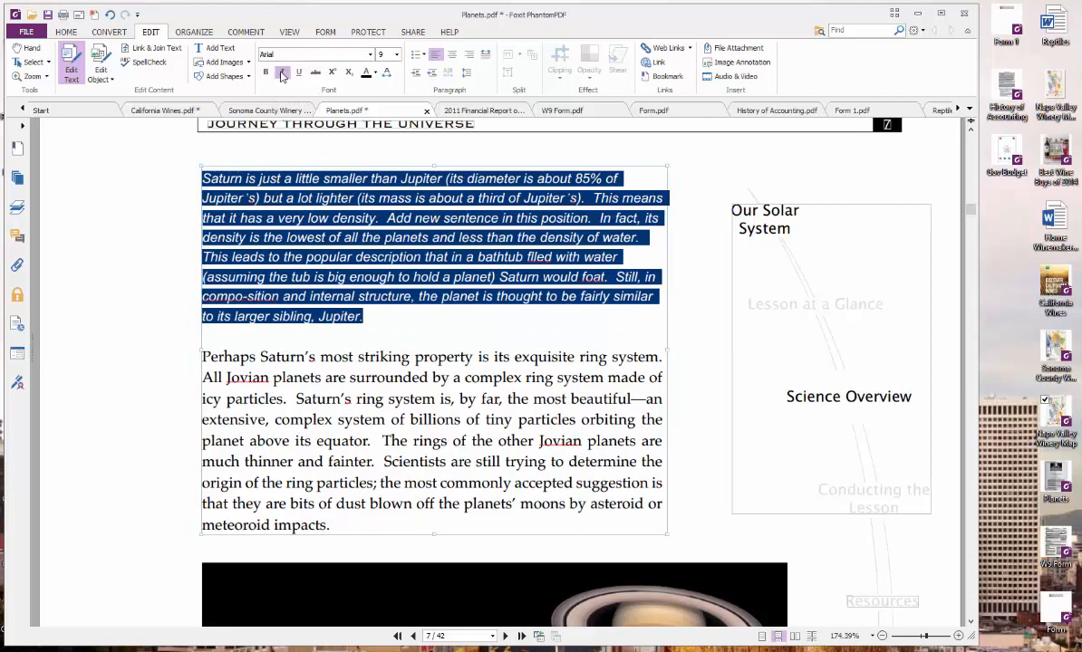
click(283, 74)
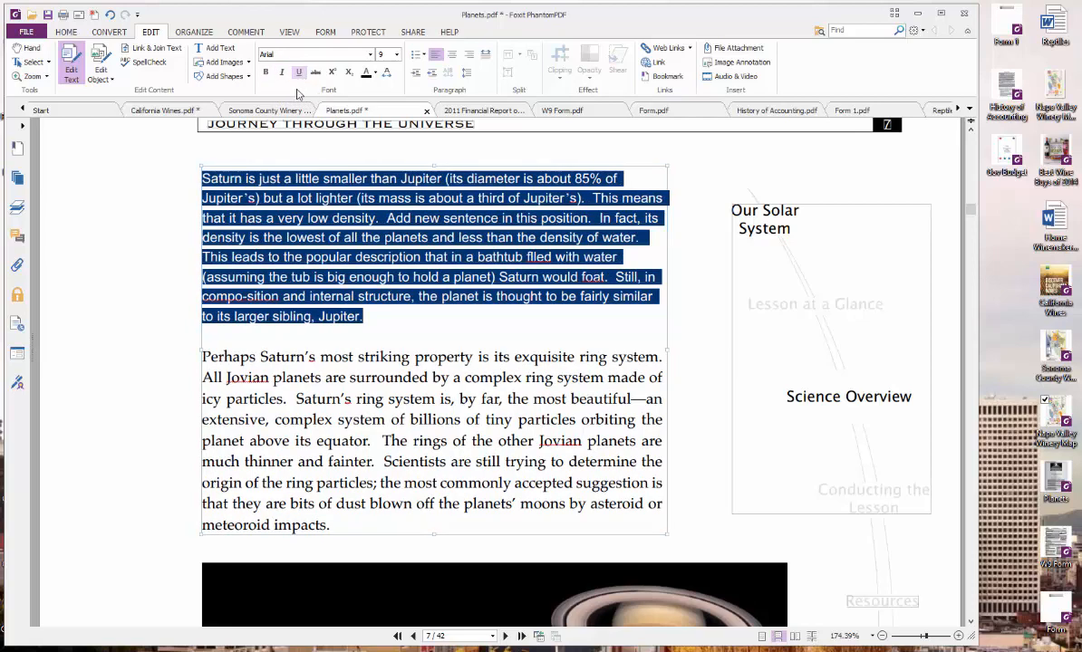
click(314, 75)
click(314, 75)
Step: Add a superscript 1 after the word "popular" in the first Saturn paragraph
click(371, 272)
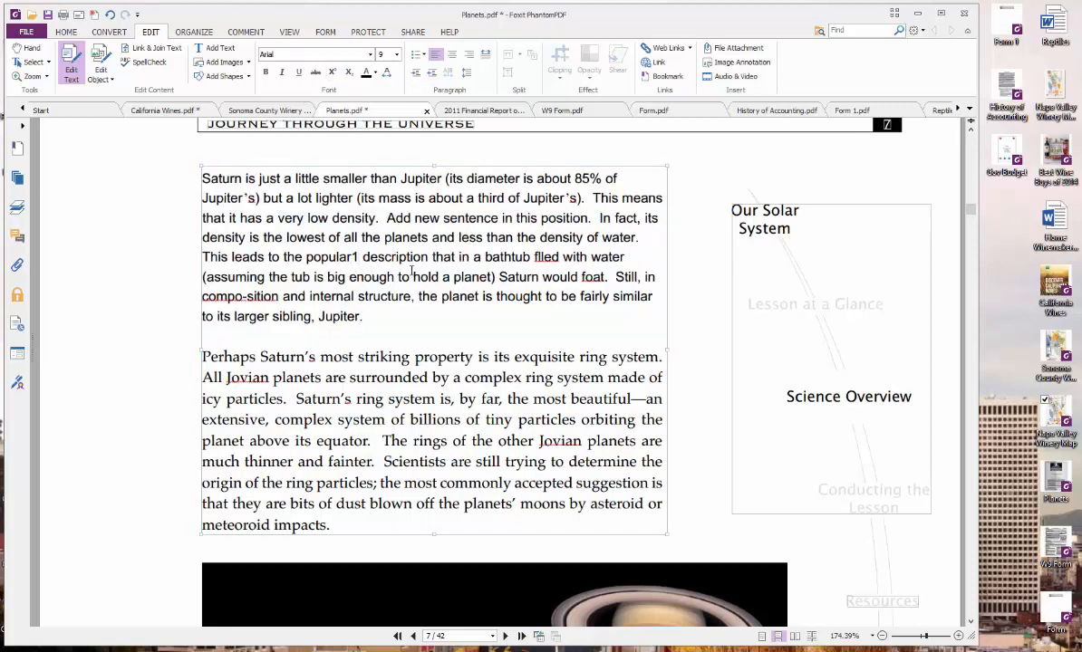
drag(355, 257, 360, 257)
click(331, 72)
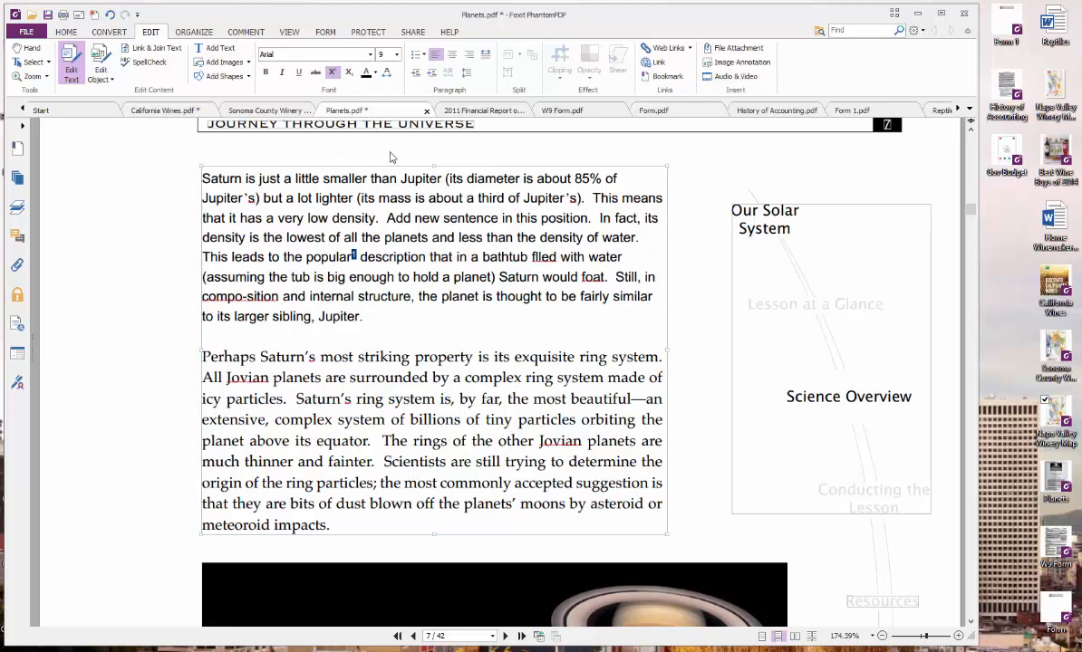
Step: Color the sentence "Add new sentence in this position." in the first Saturn paragraph standard red
drag(362, 319, 199, 188)
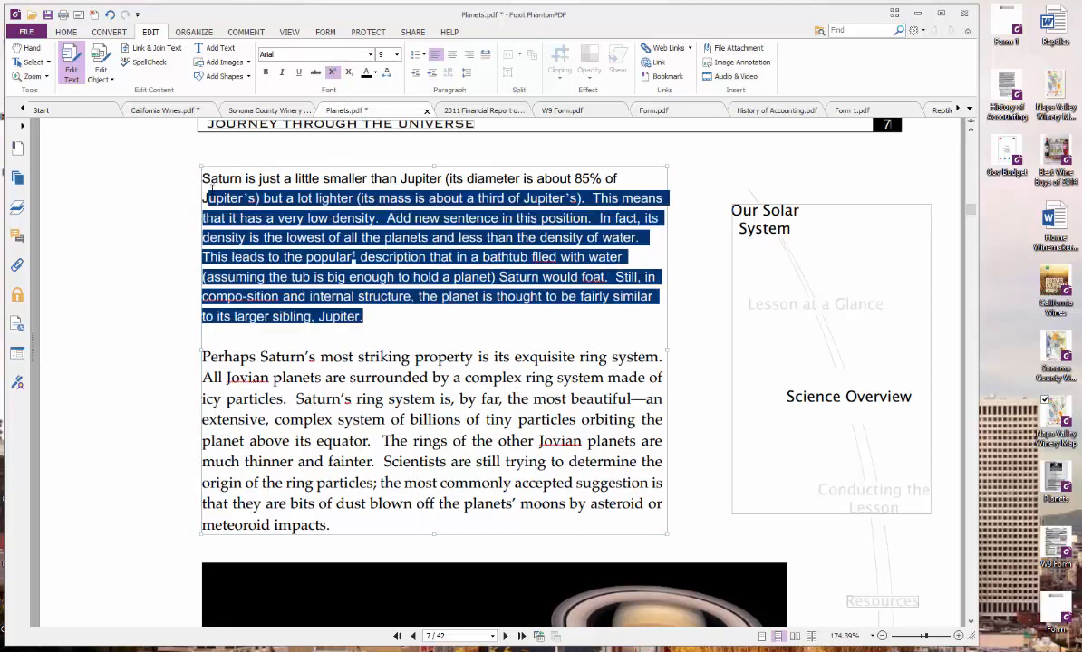
click(392, 297)
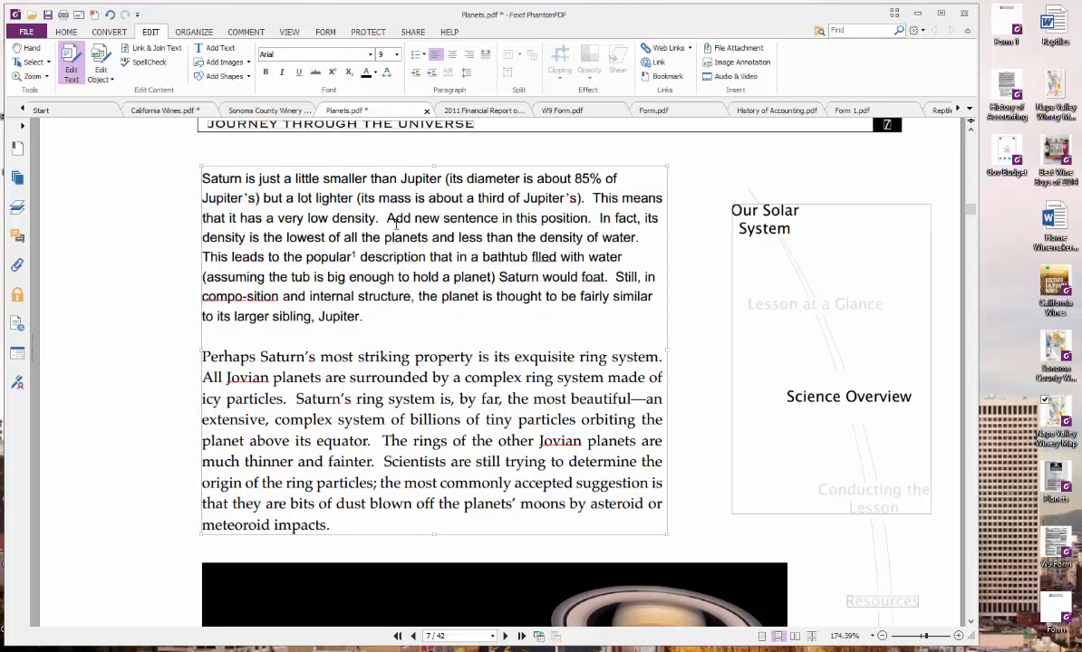
drag(387, 219, 590, 219)
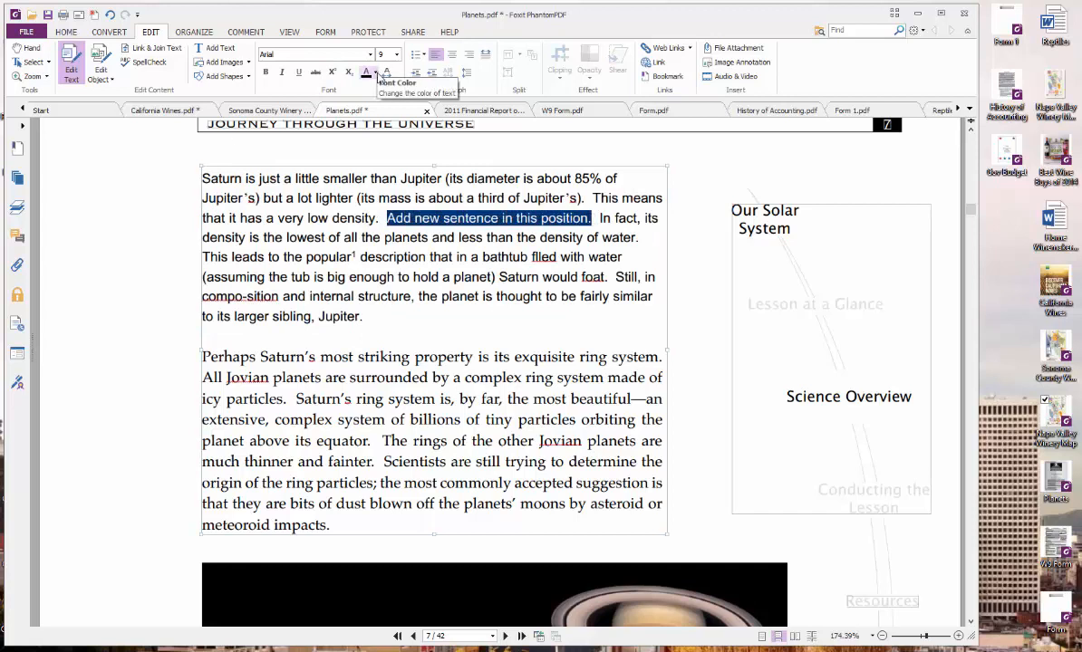
click(376, 73)
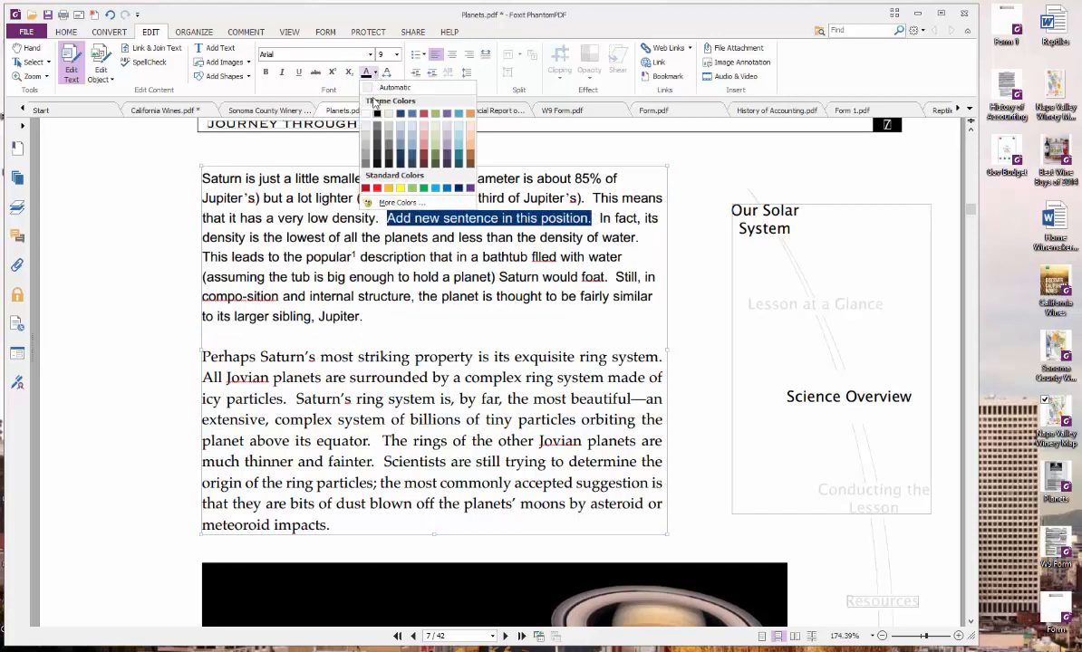
click(377, 189)
click(412, 292)
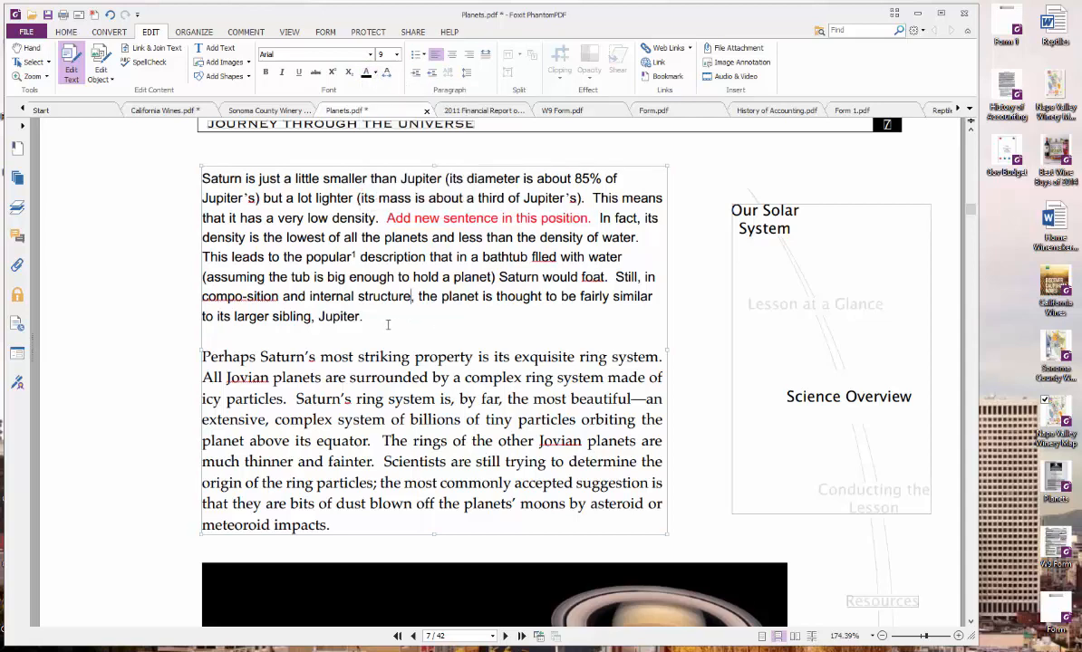
Step: Try center and right alignment and a larger indent on the first Saturn paragraph, restoring left alignment and the original indent
drag(364, 317, 200, 177)
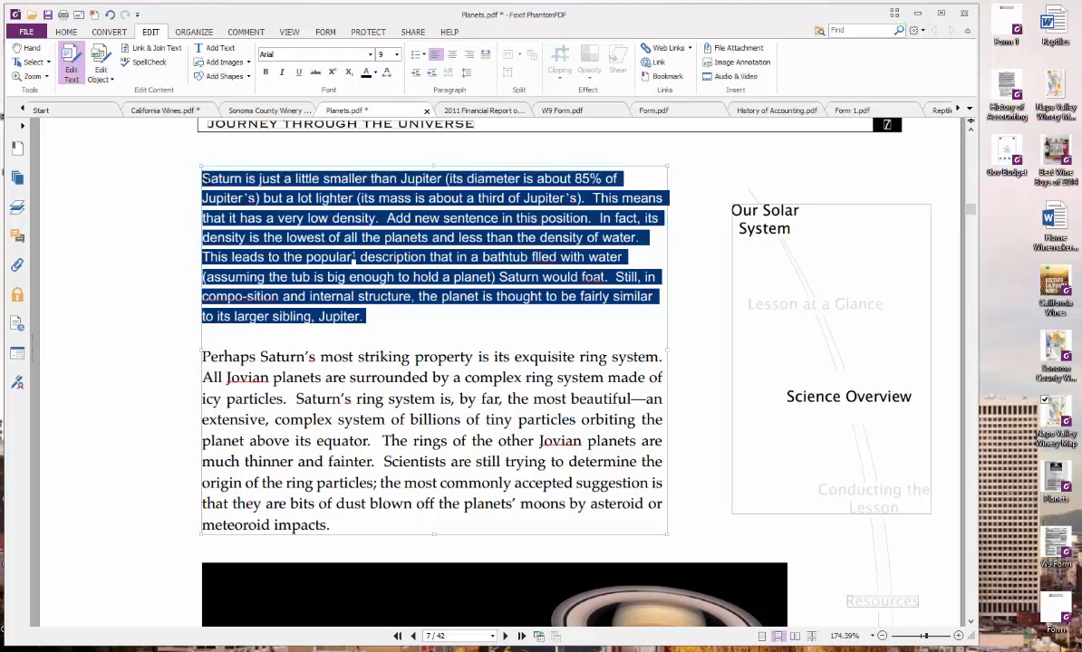
click(453, 56)
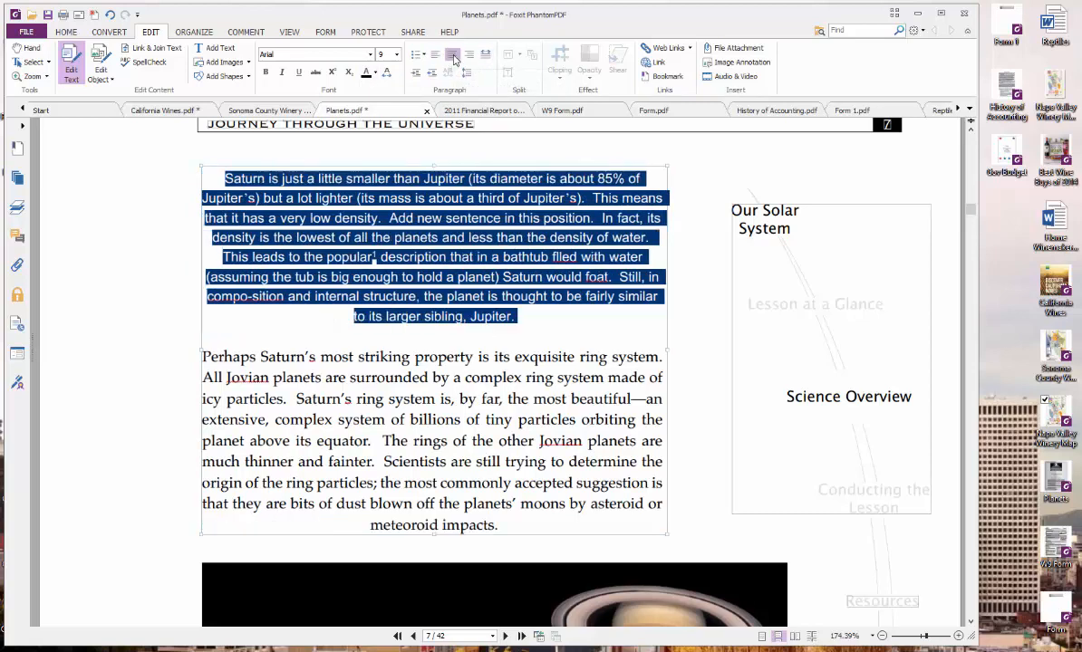
click(471, 56)
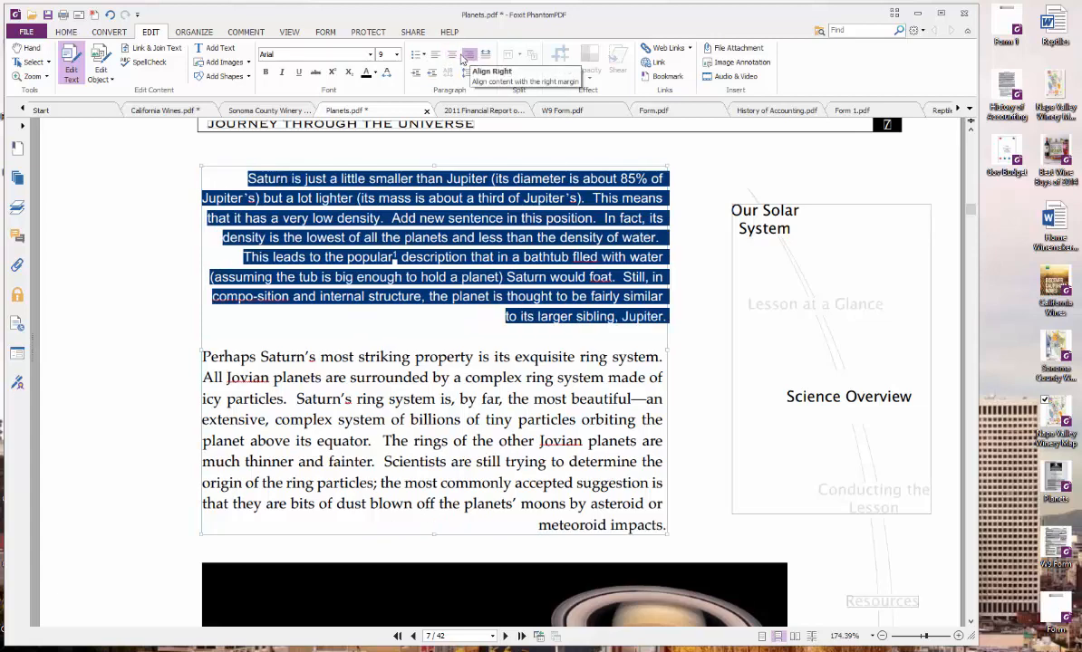
click(436, 56)
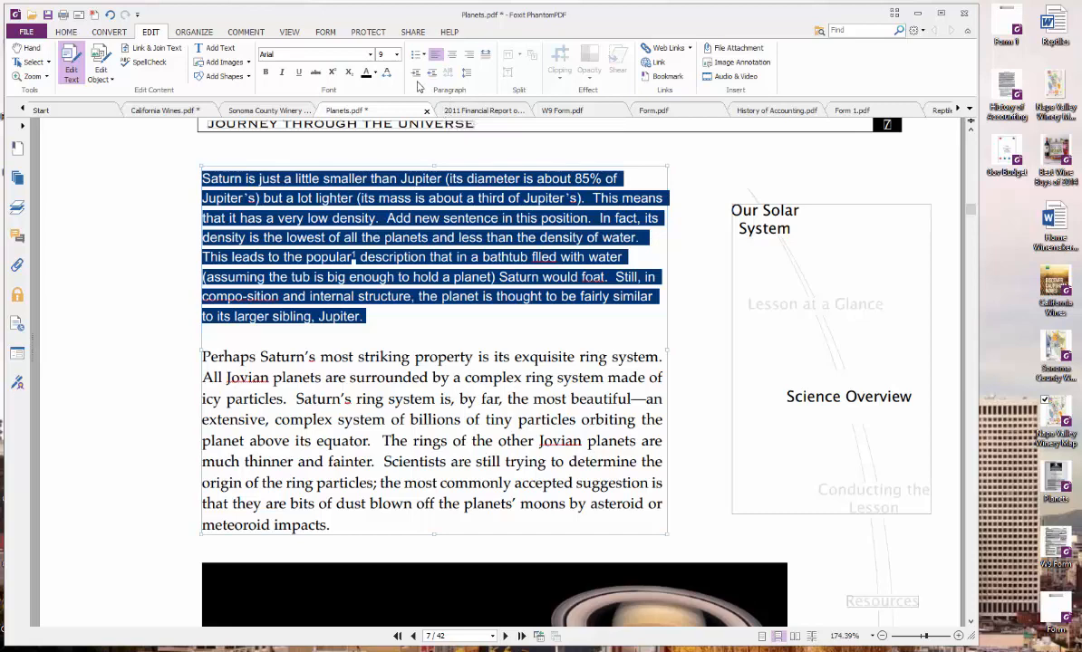
click(432, 73)
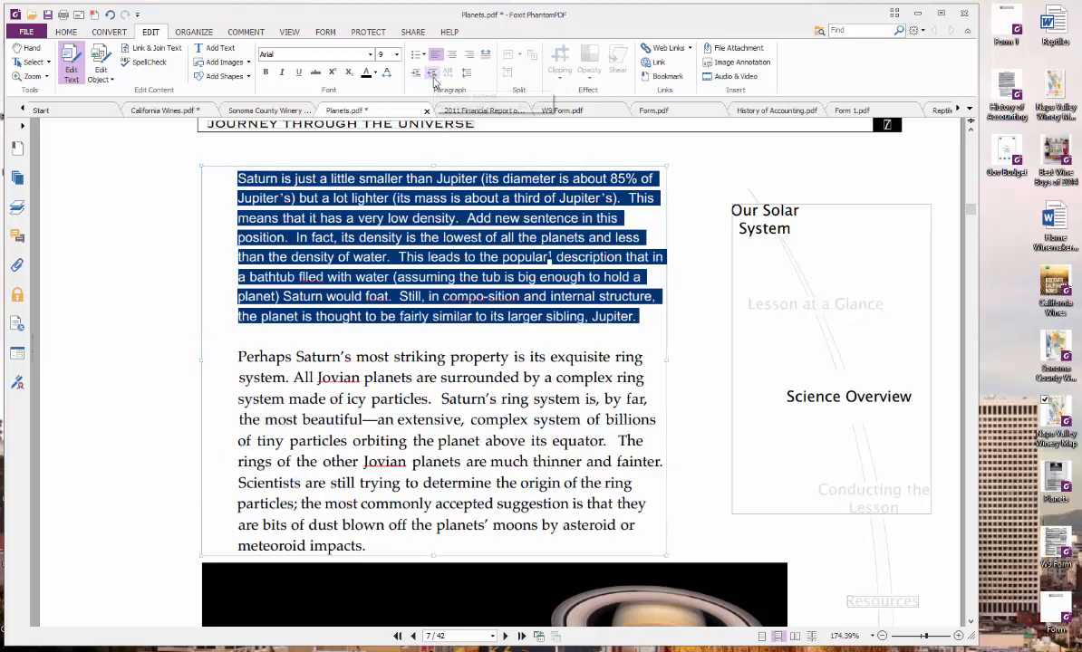
click(412, 74)
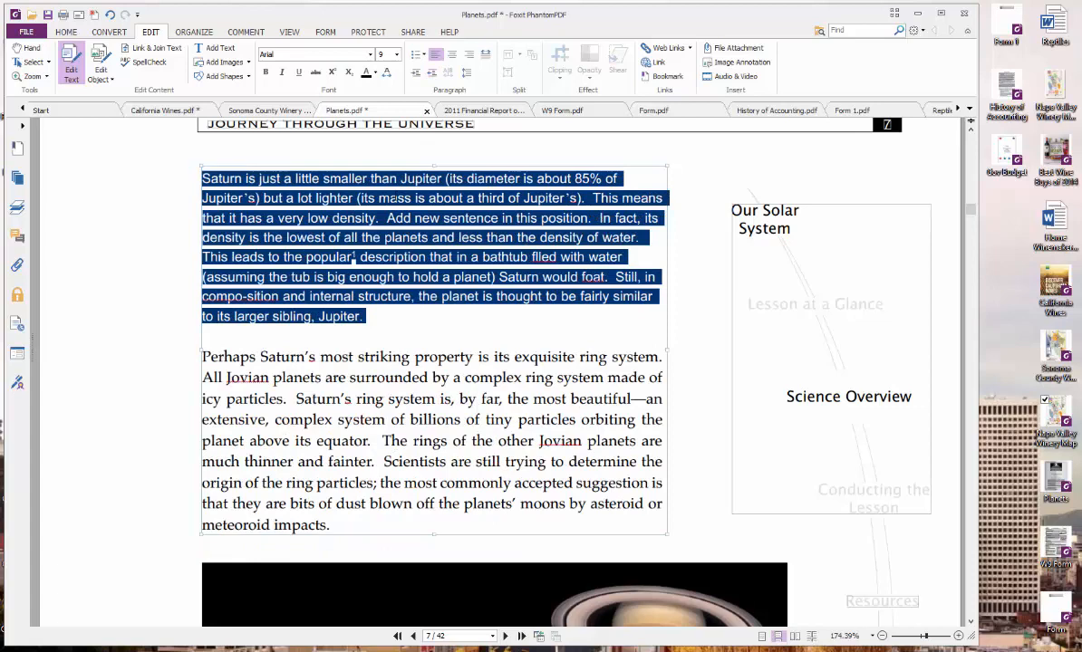
Step: Format the first Saturn paragraph as a list item with a solid round bullet
click(206, 257)
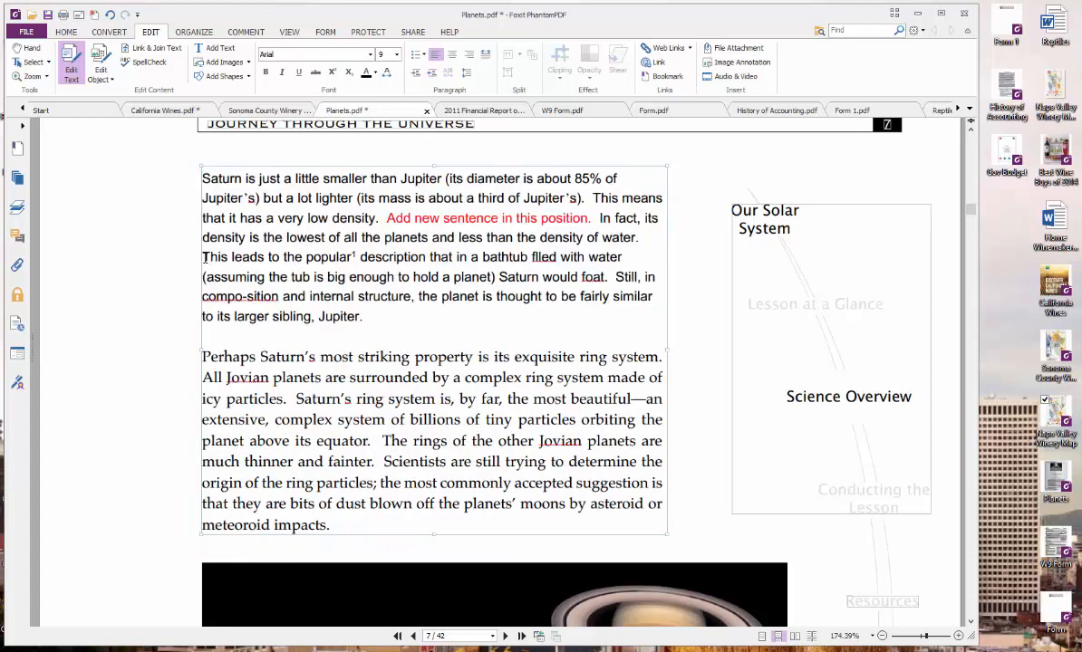
click(424, 57)
click(454, 90)
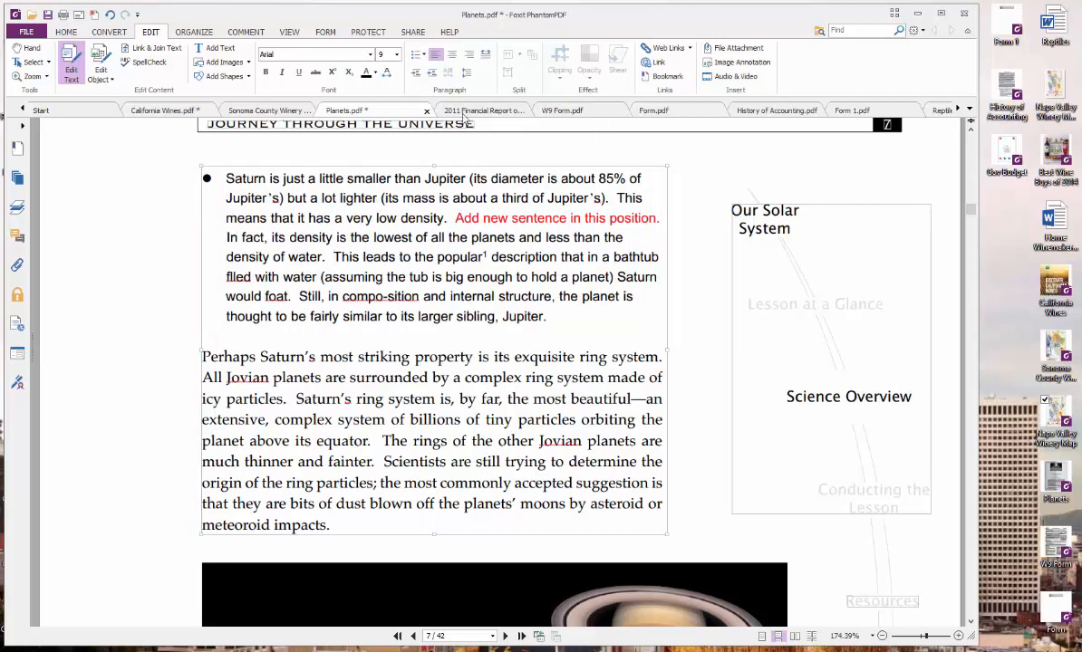
Step: Set the line spacing of the bulleted Saturn paragraph to 1 pixel
drag(548, 316, 210, 165)
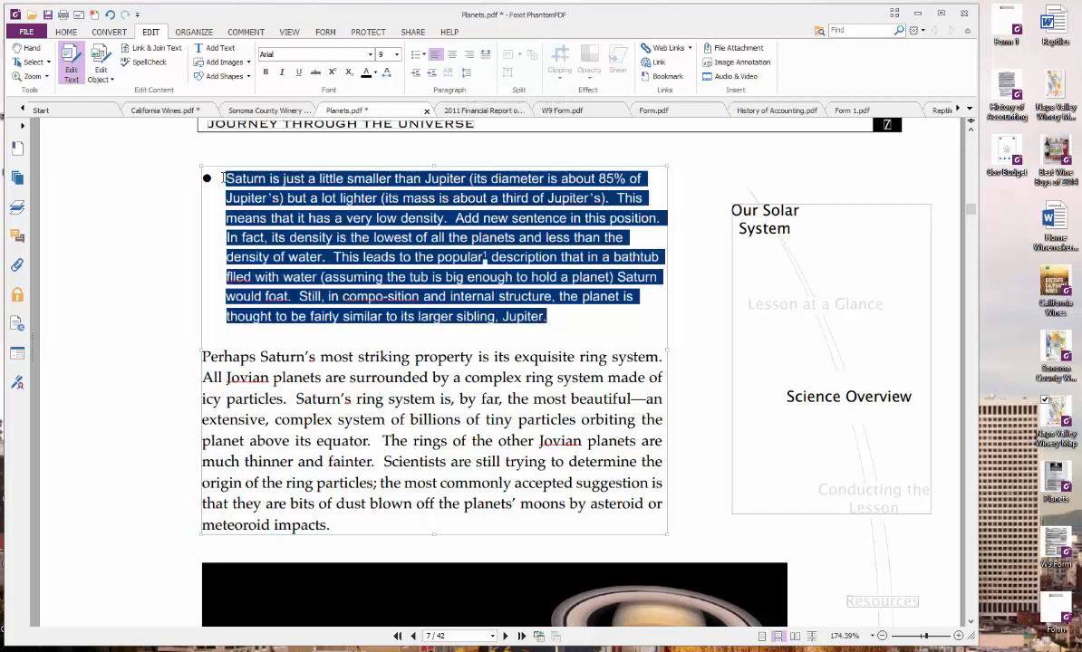
click(470, 77)
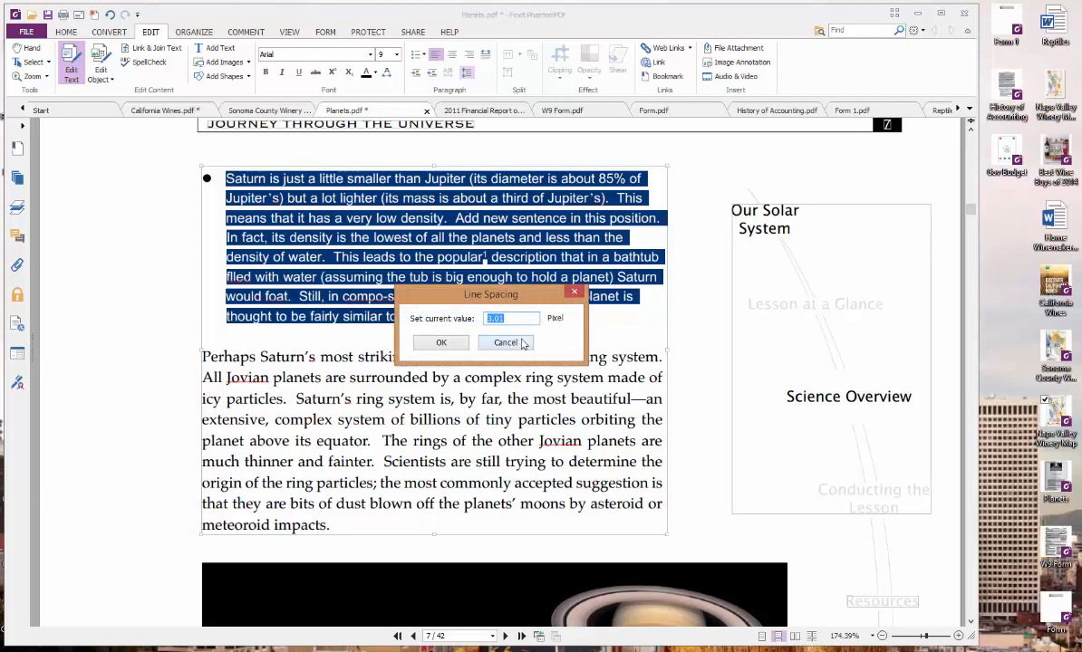
text(1)
key(Return)
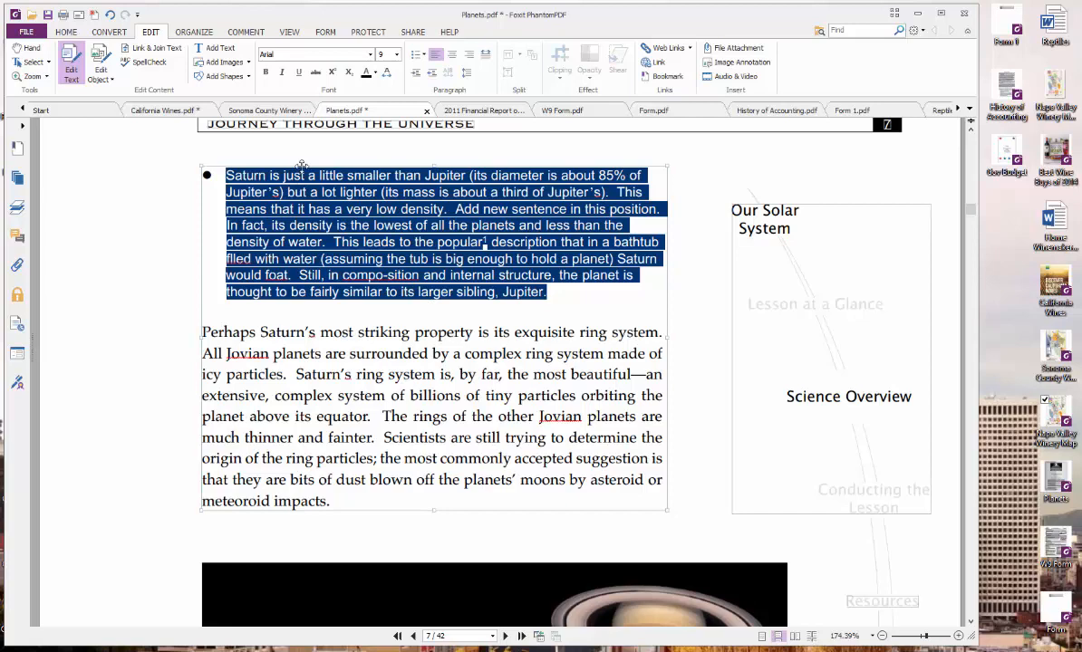
Step: Shift the Saturn text block around the page, widen it and narrow it again, place it slightly right of its original spot, and finish text editing
drag(302, 166, 338, 178)
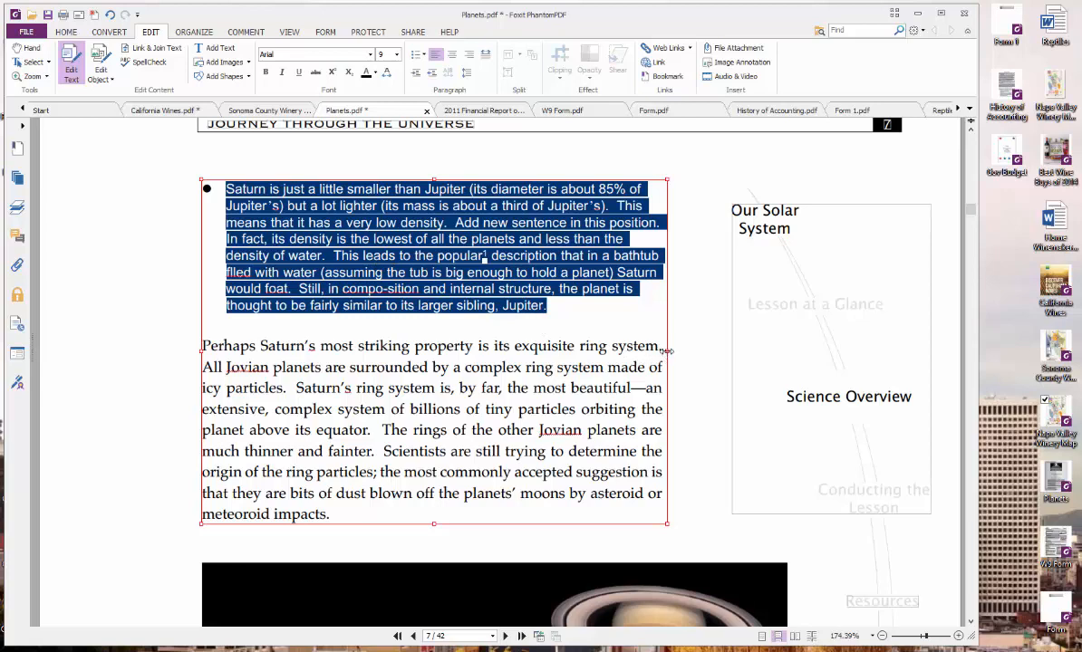
drag(667, 351, 705, 350)
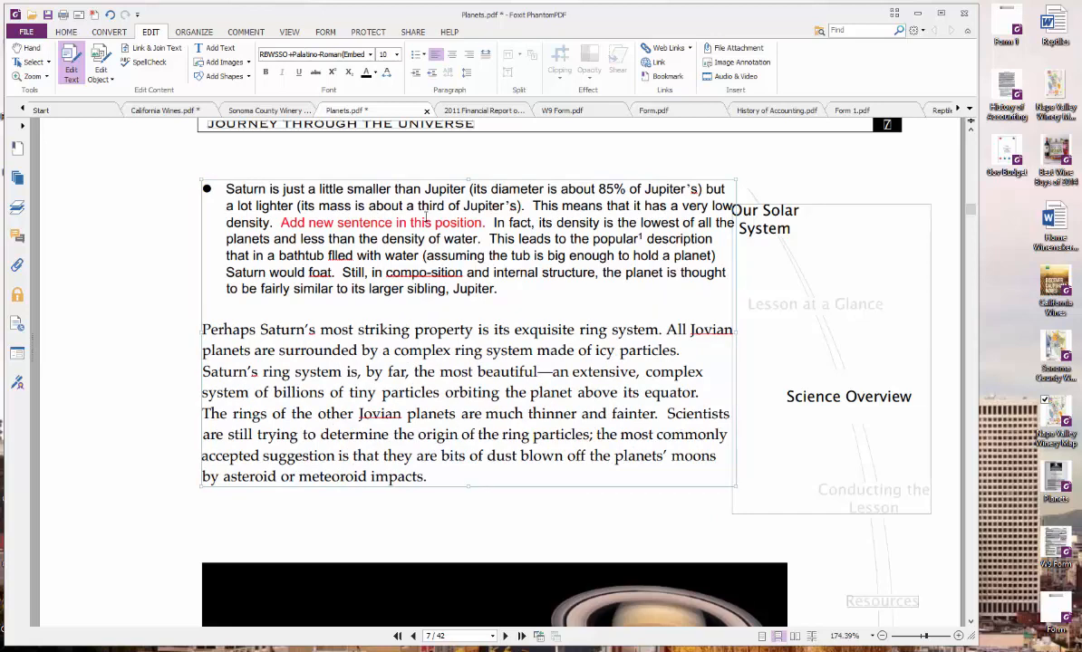
drag(419, 179, 388, 177)
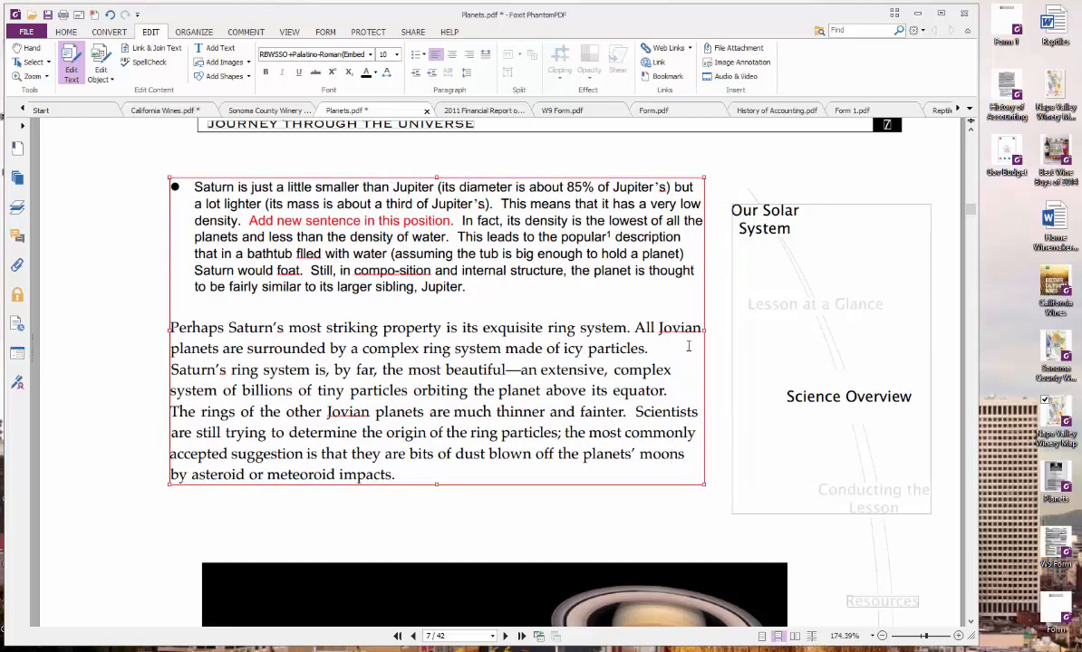
drag(705, 329, 637, 331)
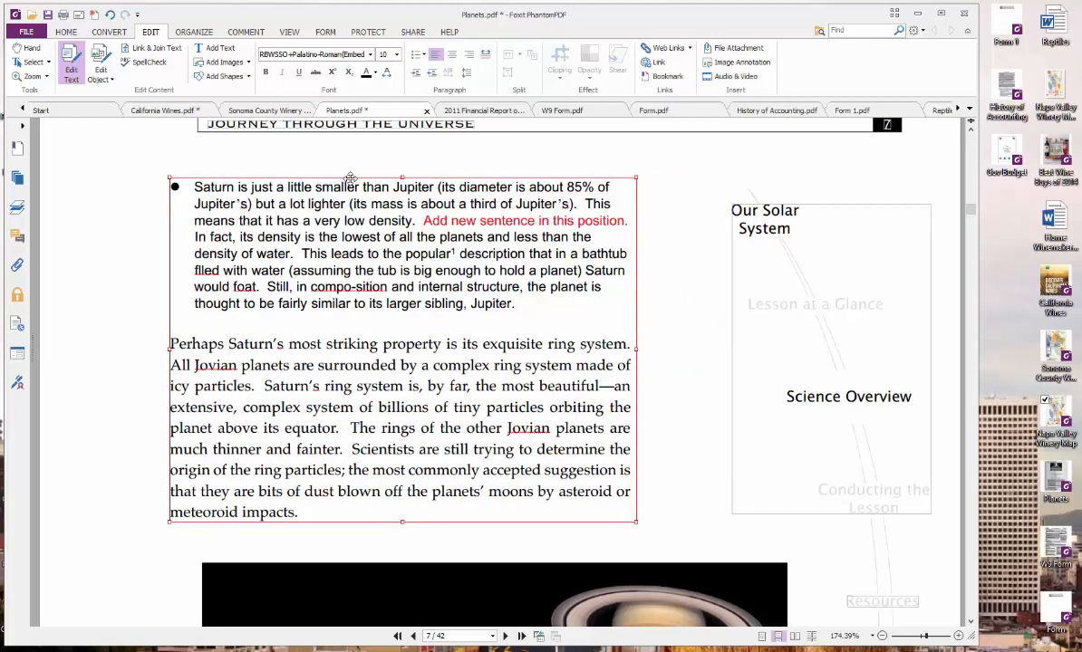
drag(345, 174, 405, 183)
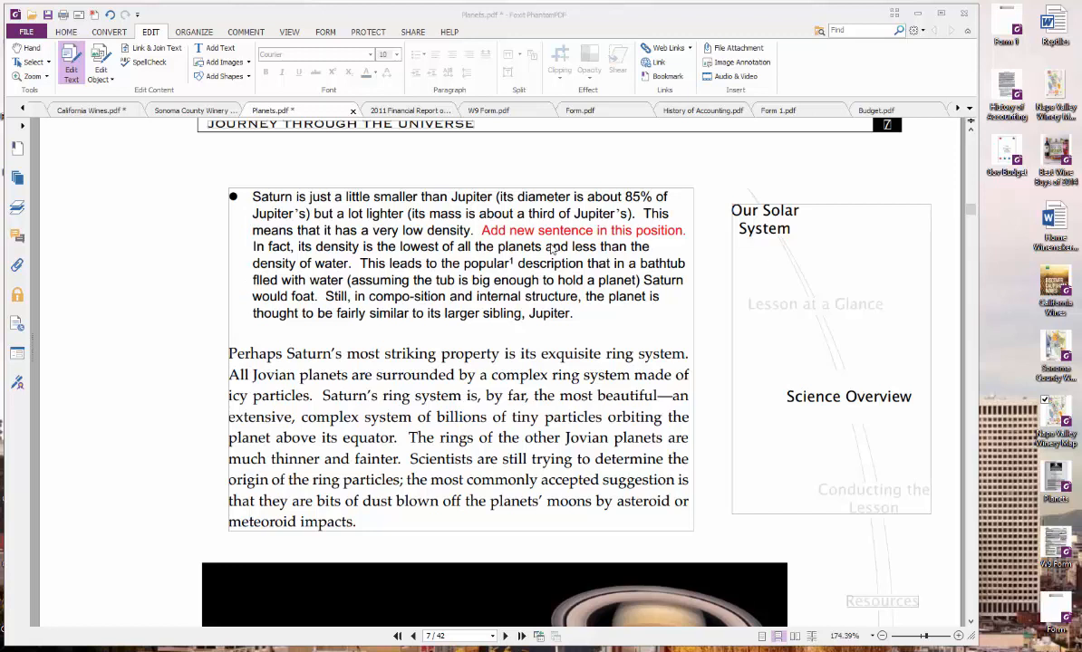
click(15, 48)
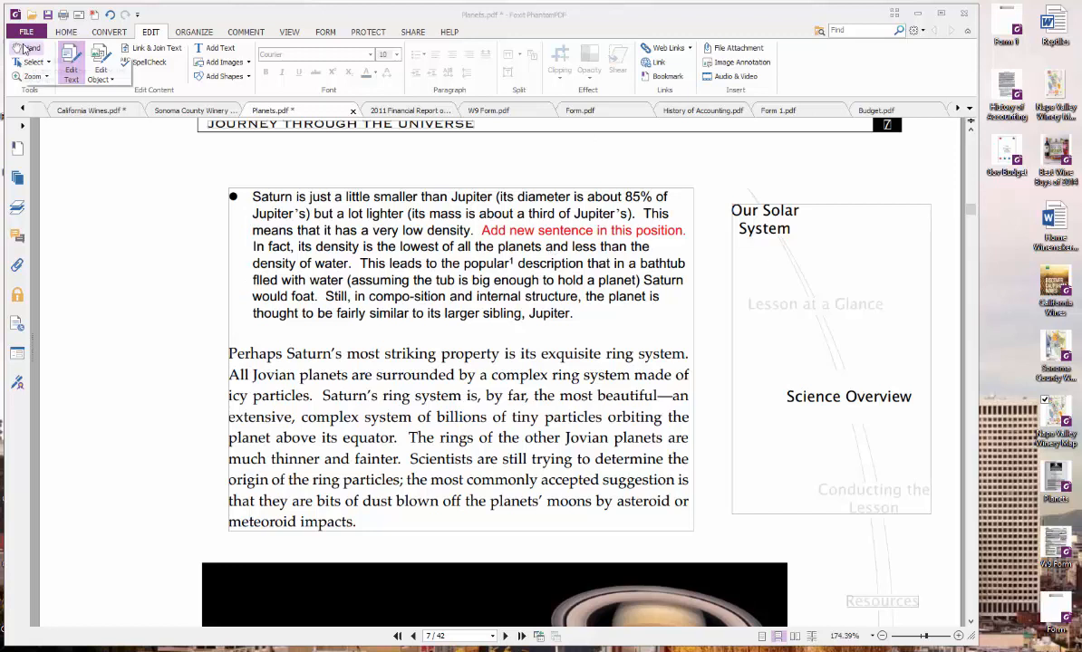
Step: Try setting up a shared review of Budget.pdf through a network folder, sent automatically as a link within the message
click(399, 33)
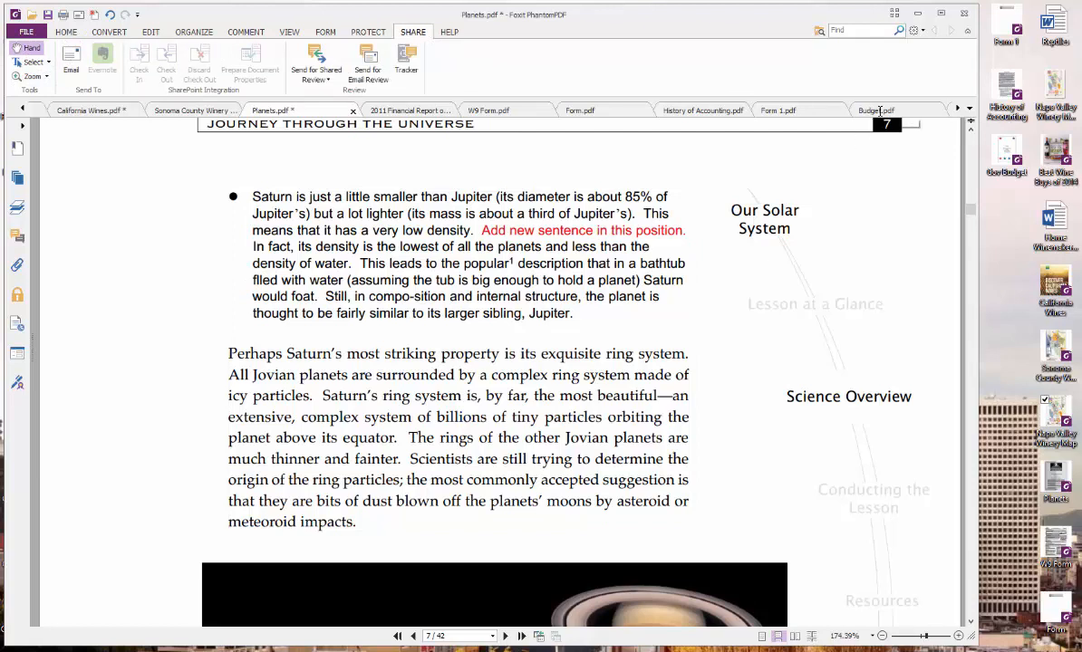
click(877, 109)
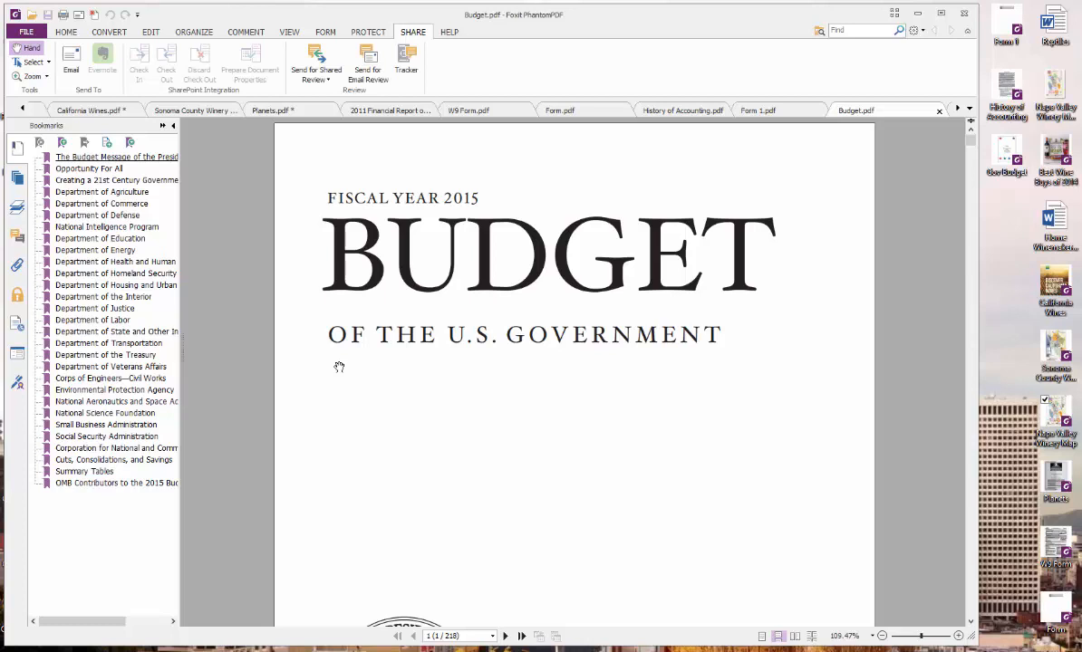
click(317, 80)
click(341, 94)
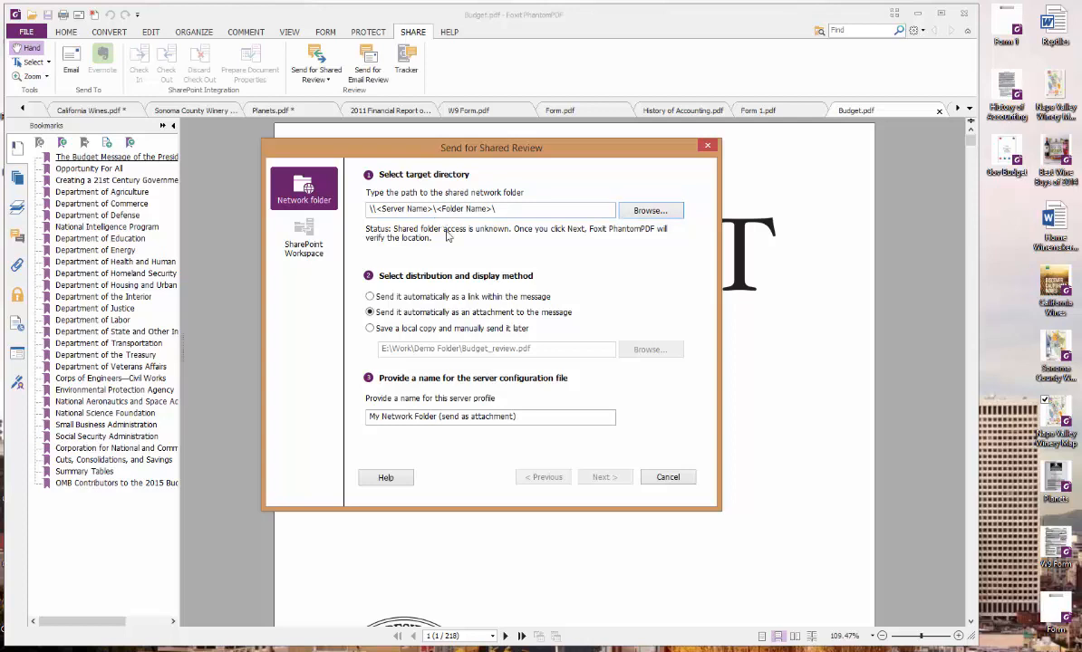
click(370, 297)
click(671, 480)
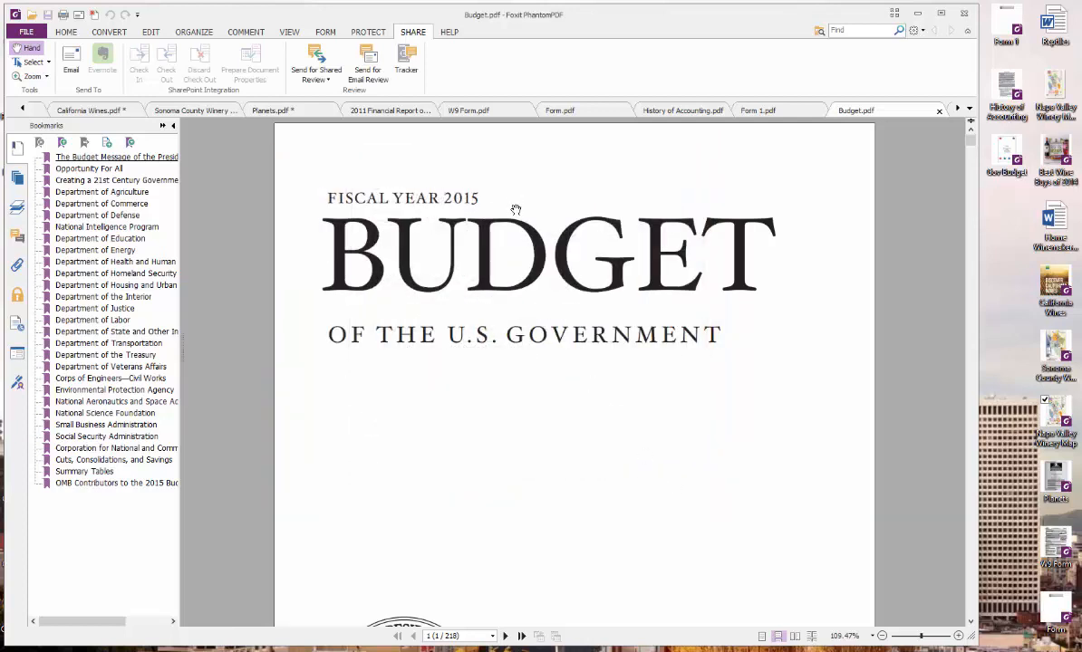
Step: Look up the sent Budget_review in the review Tracker and open its document to view the comments
click(406, 69)
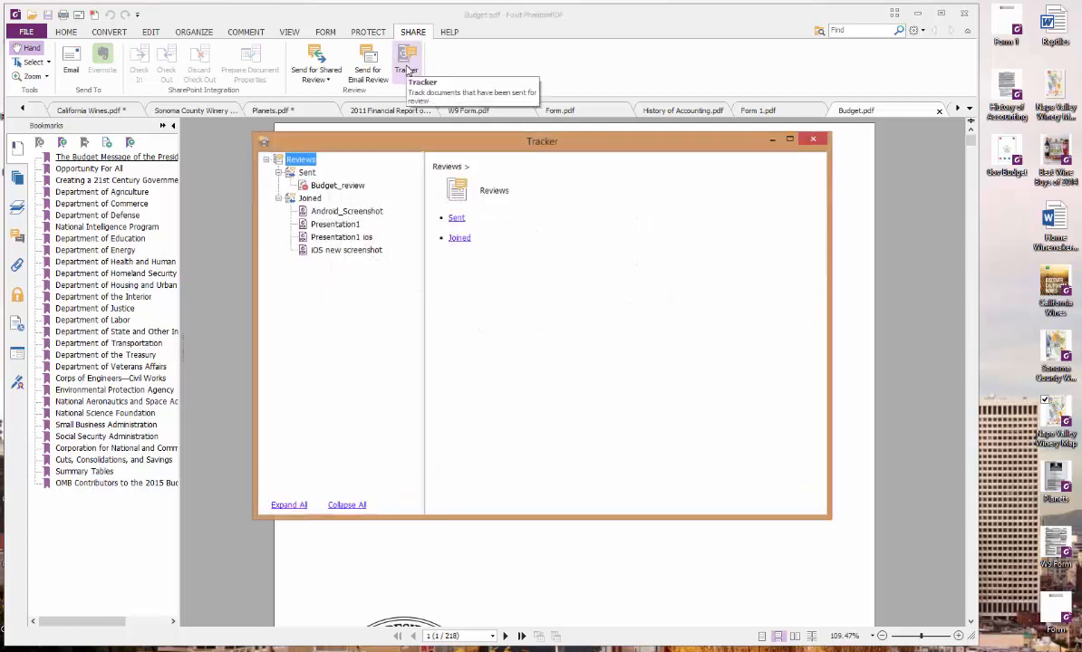
click(339, 185)
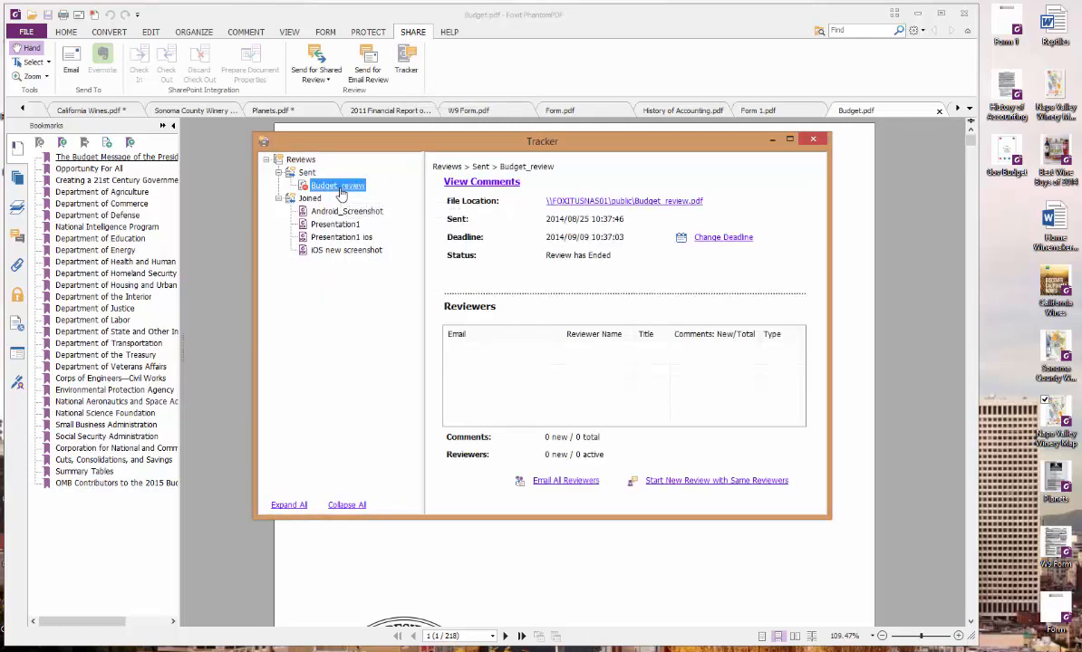
click(482, 184)
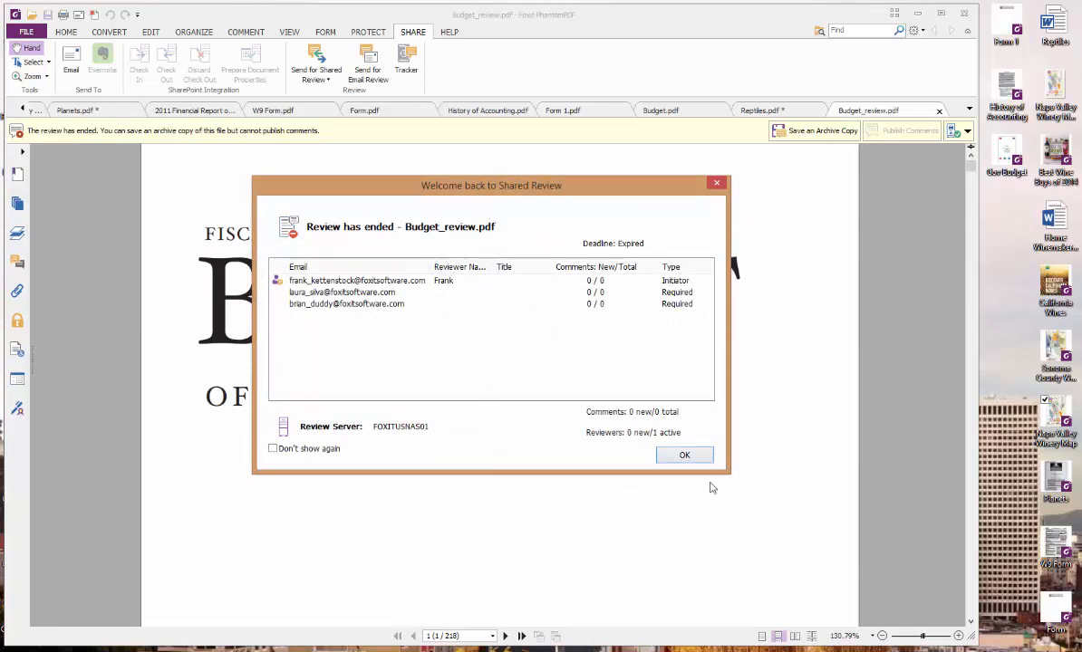
click(679, 457)
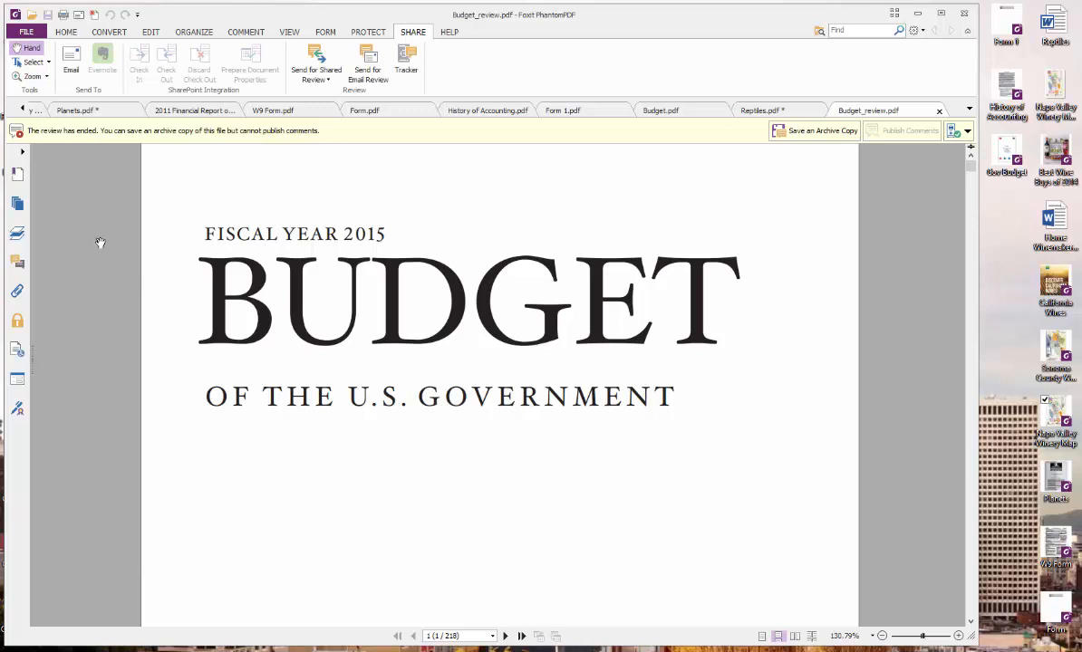
Step: List the comments in Budget_review.pdf and examine the replacement comment on page 20 and the tax code note on page 167
click(16, 263)
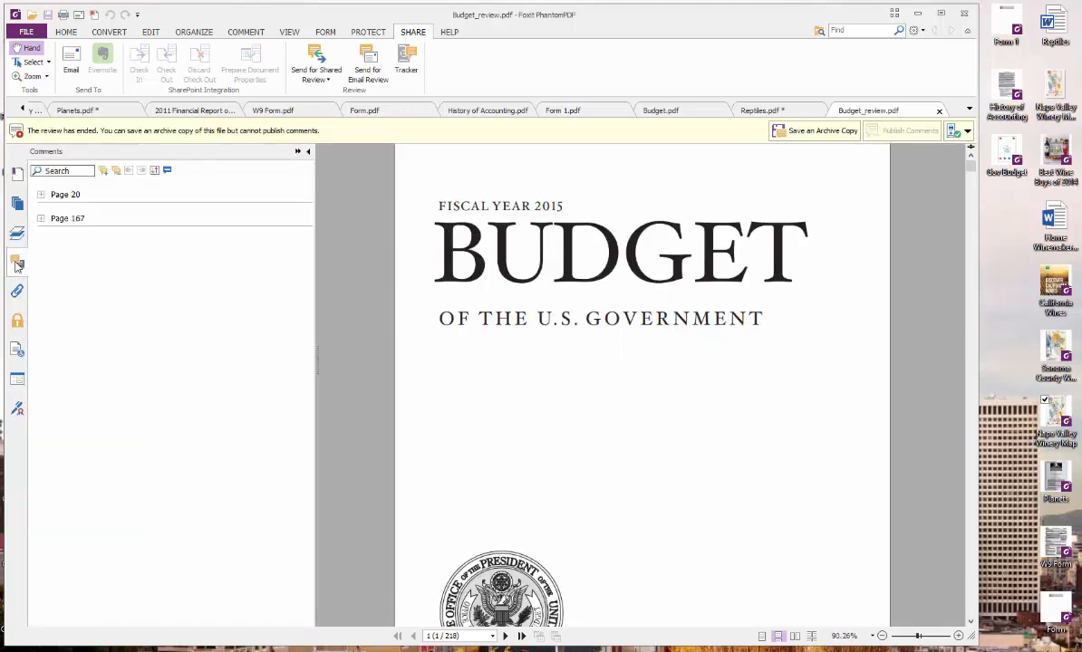
click(39, 194)
click(40, 255)
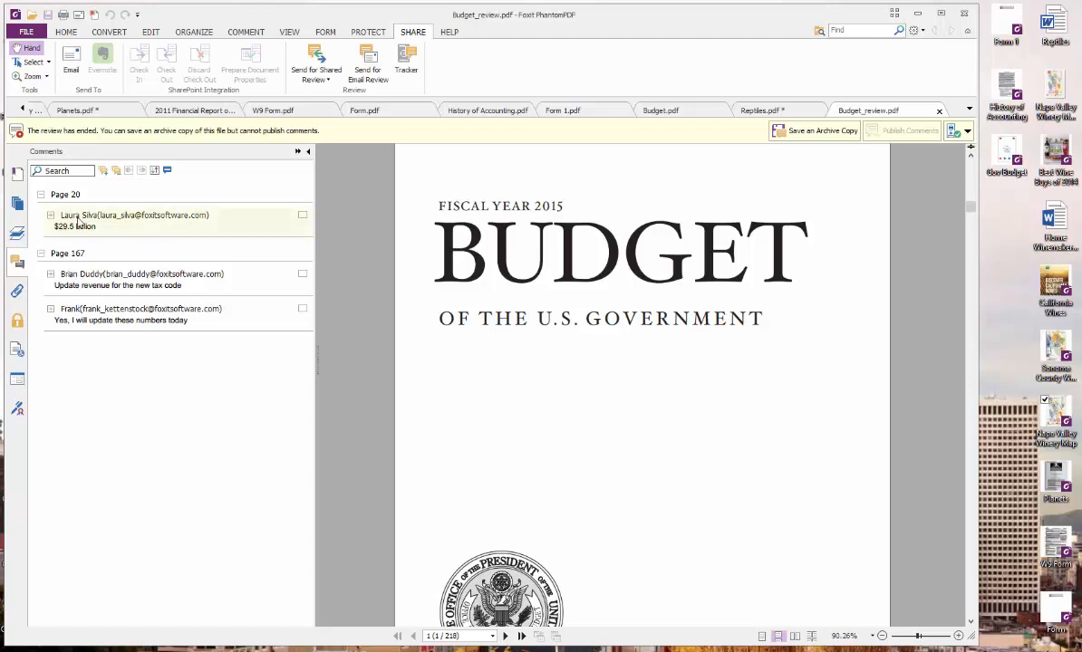
click(77, 222)
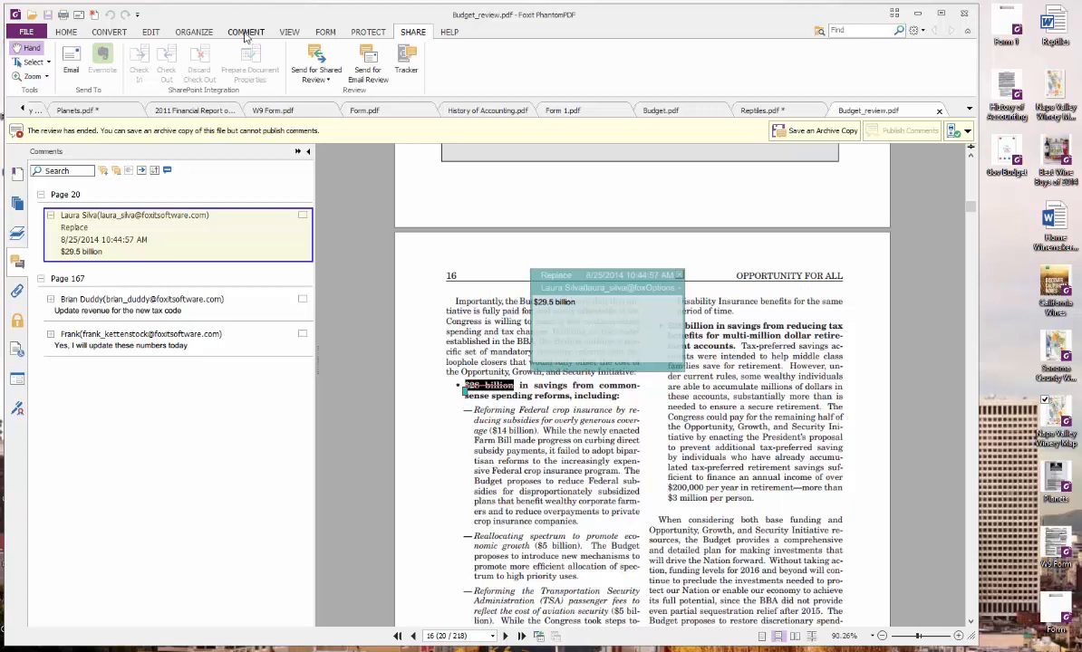
click(244, 34)
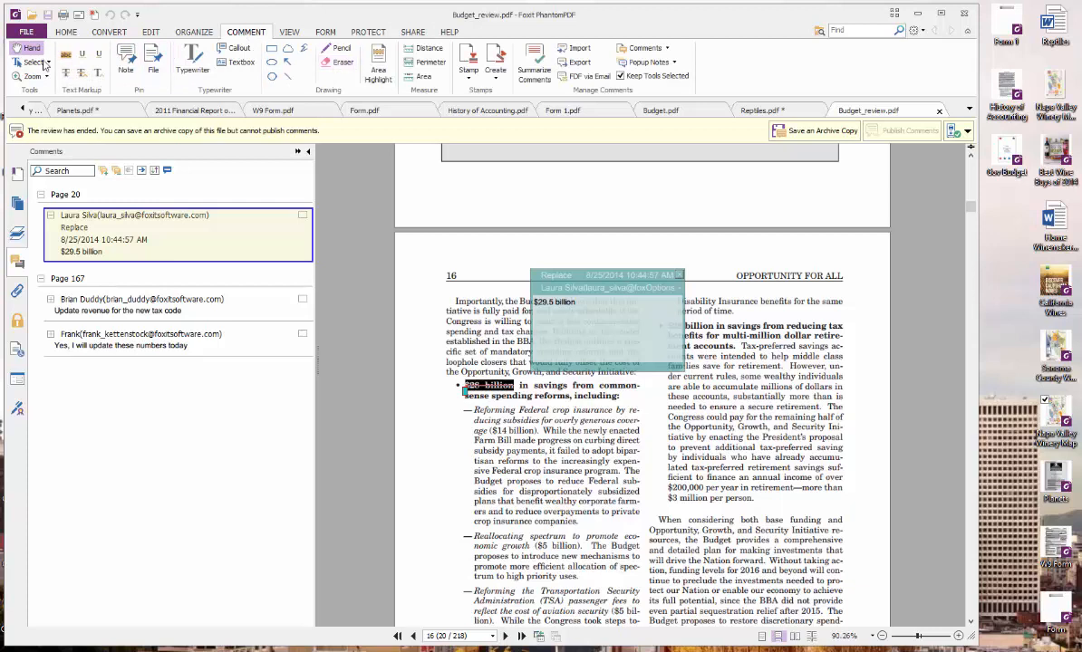
click(413, 32)
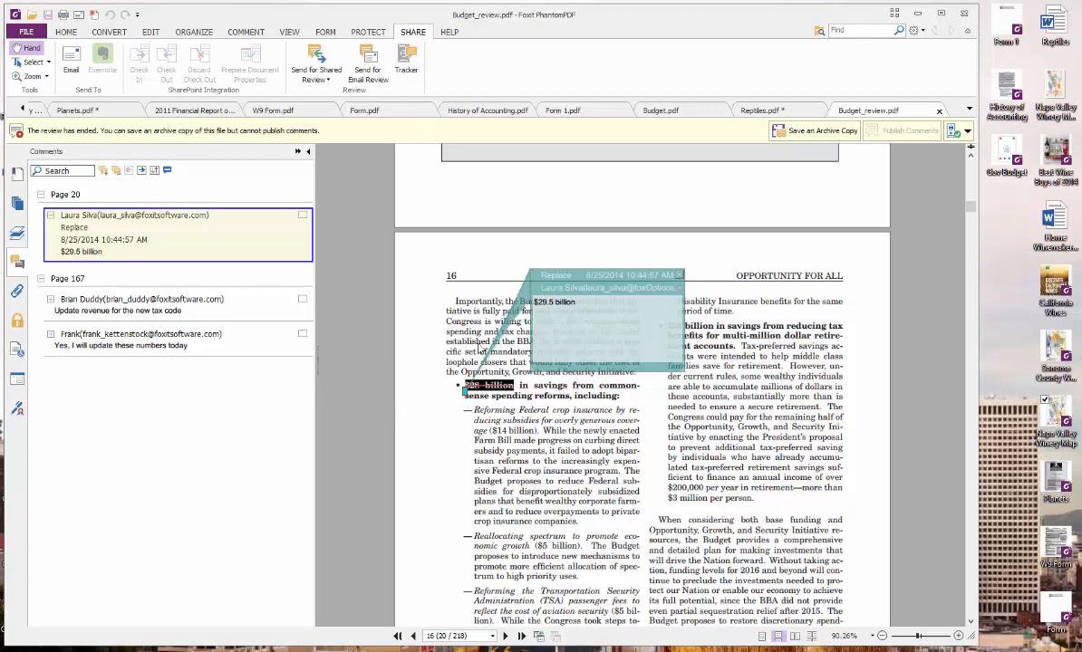
click(70, 306)
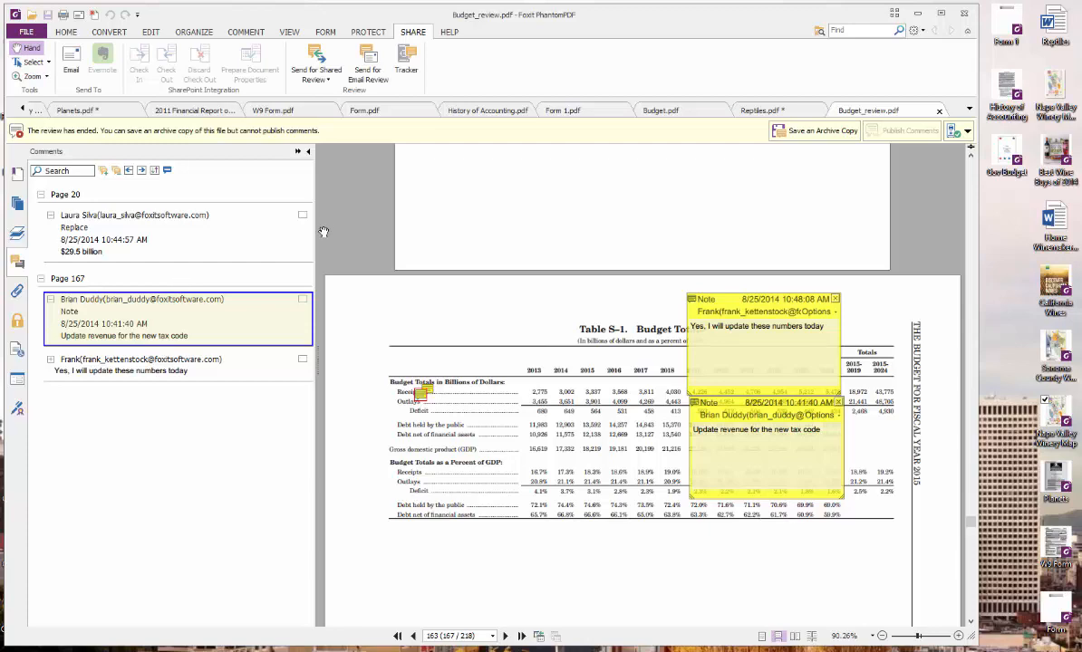
Step: Switch to the start of W9 Form.pdf and toggle the form field highlighting off and back on
click(274, 116)
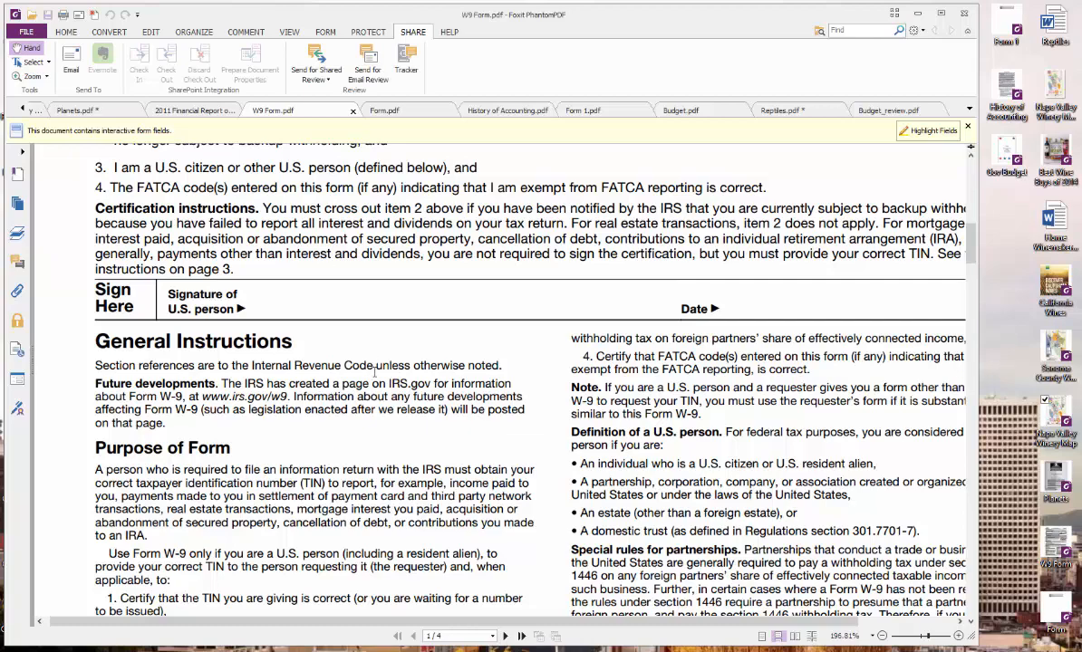
scroll(366, 348, up, 10)
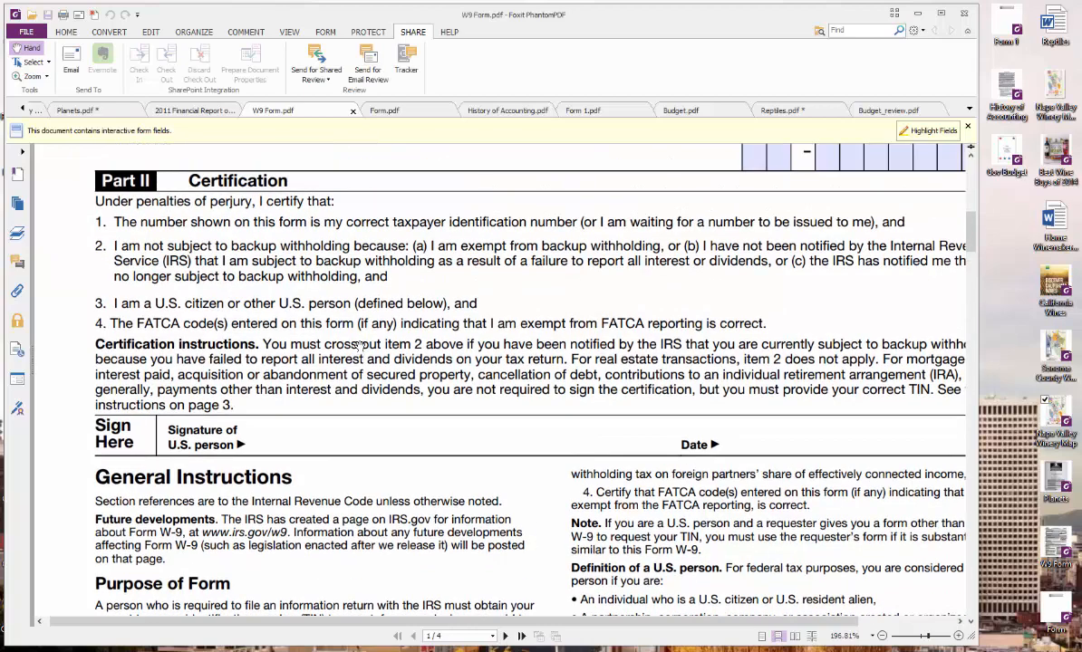
scroll(366, 347, up, 5)
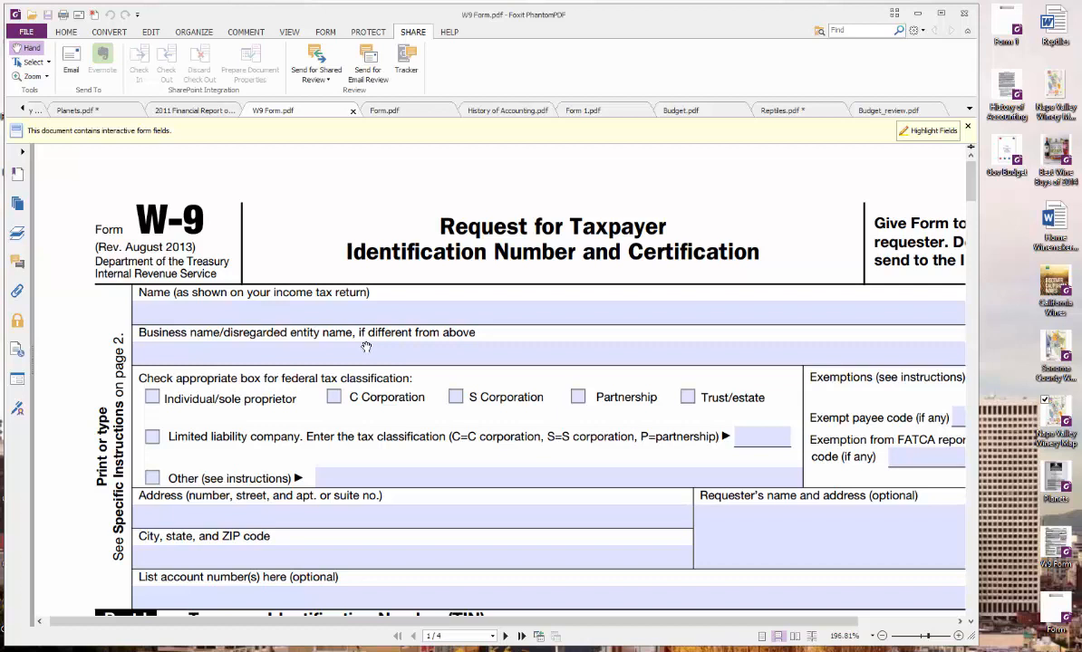
click(929, 131)
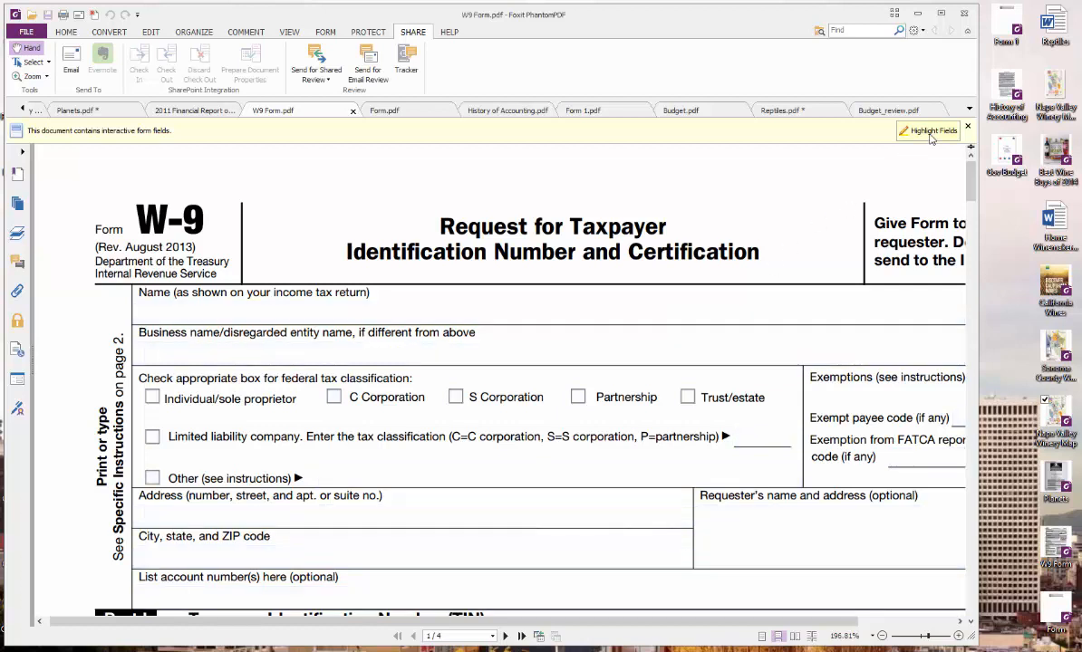
click(931, 134)
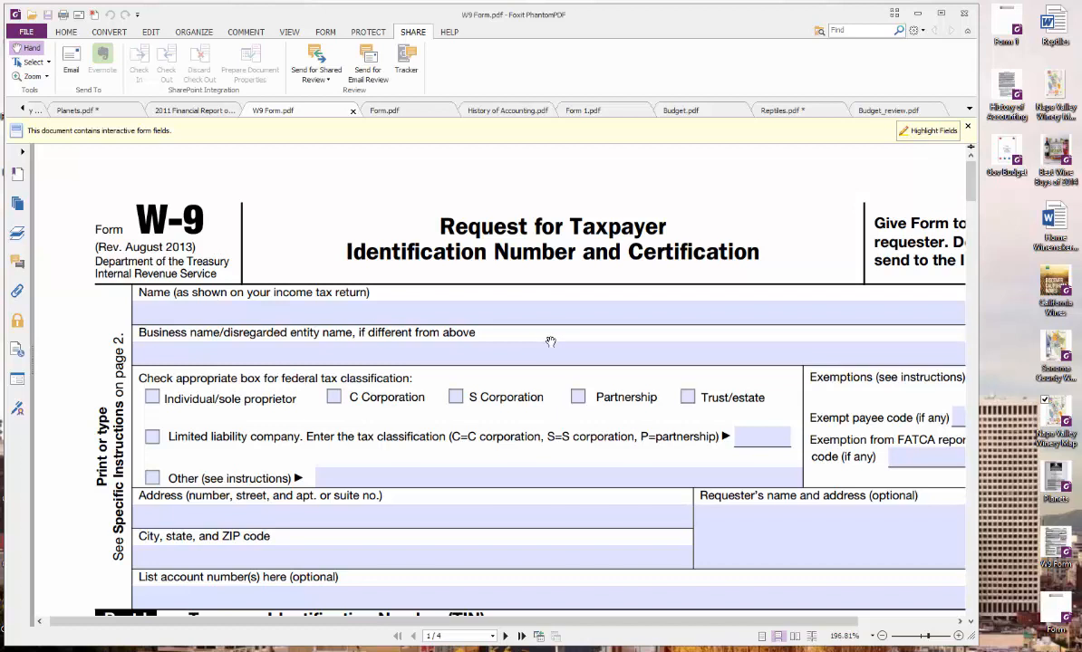
Step: Fill in the taxpayer's name, enter Foxit as the business name, and choose Limited liability company after trying C Corporation
click(287, 311)
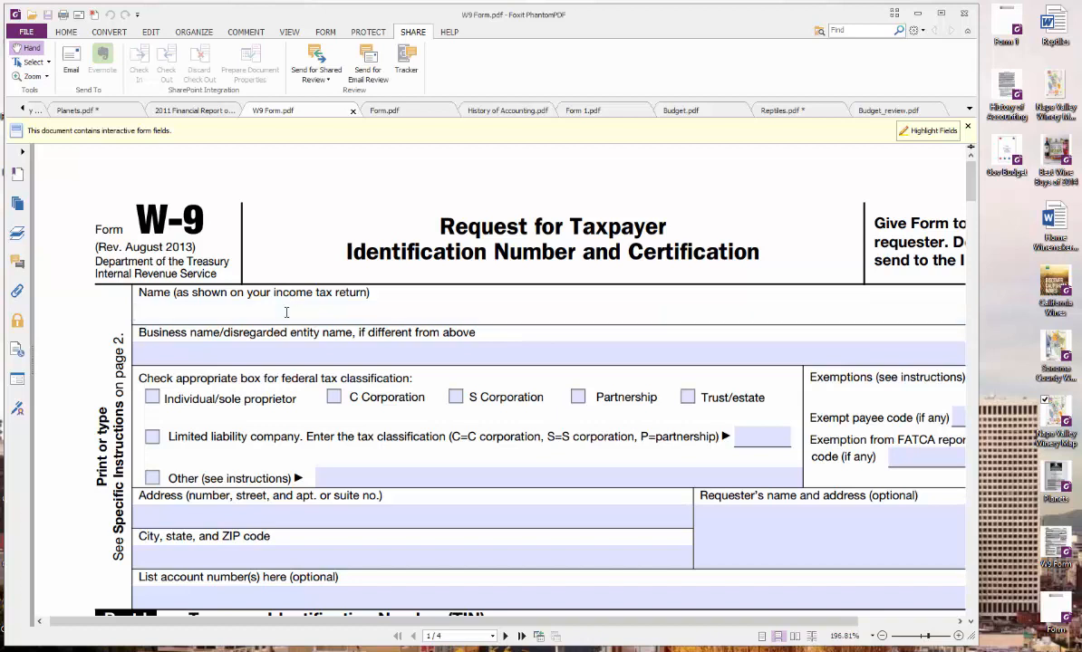
text(Frank)
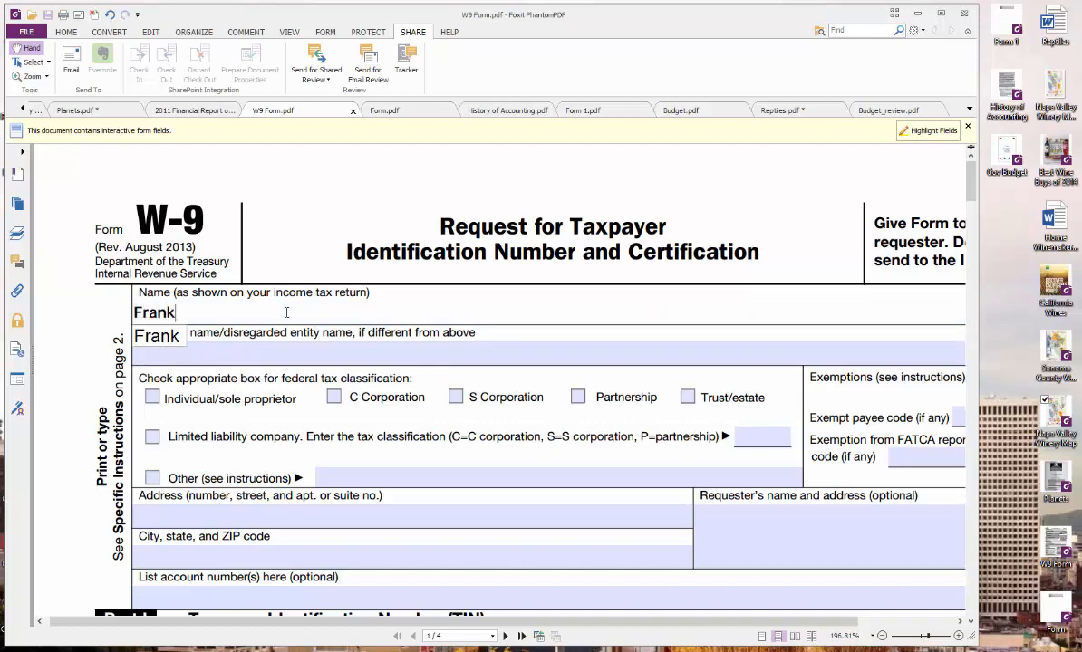
click(292, 351)
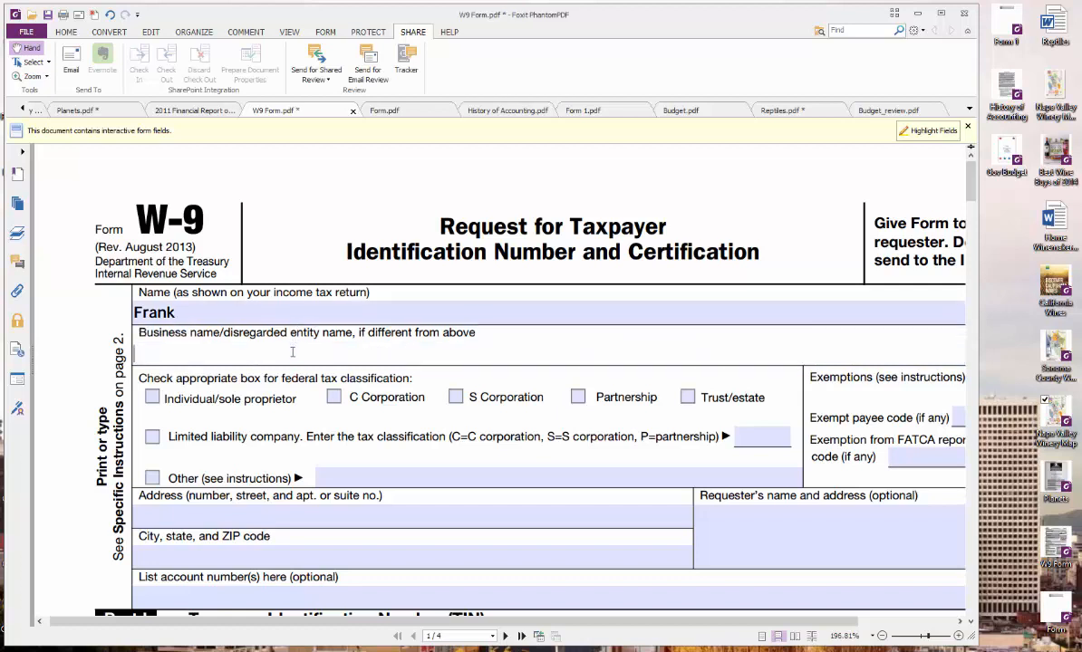
text(Foxit)
click(332, 396)
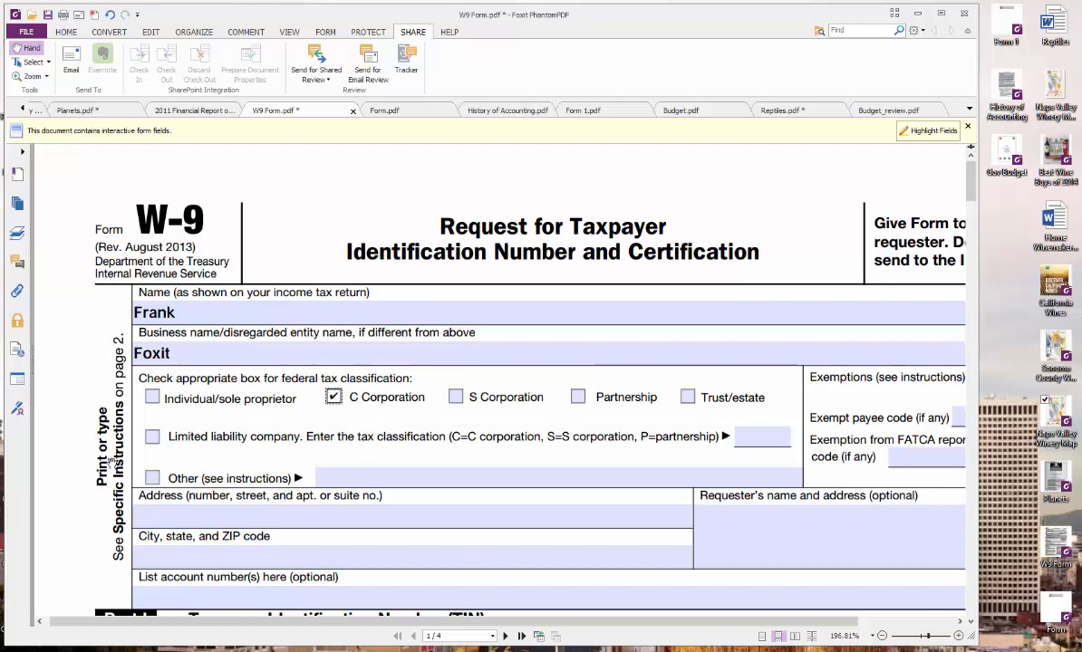
click(151, 436)
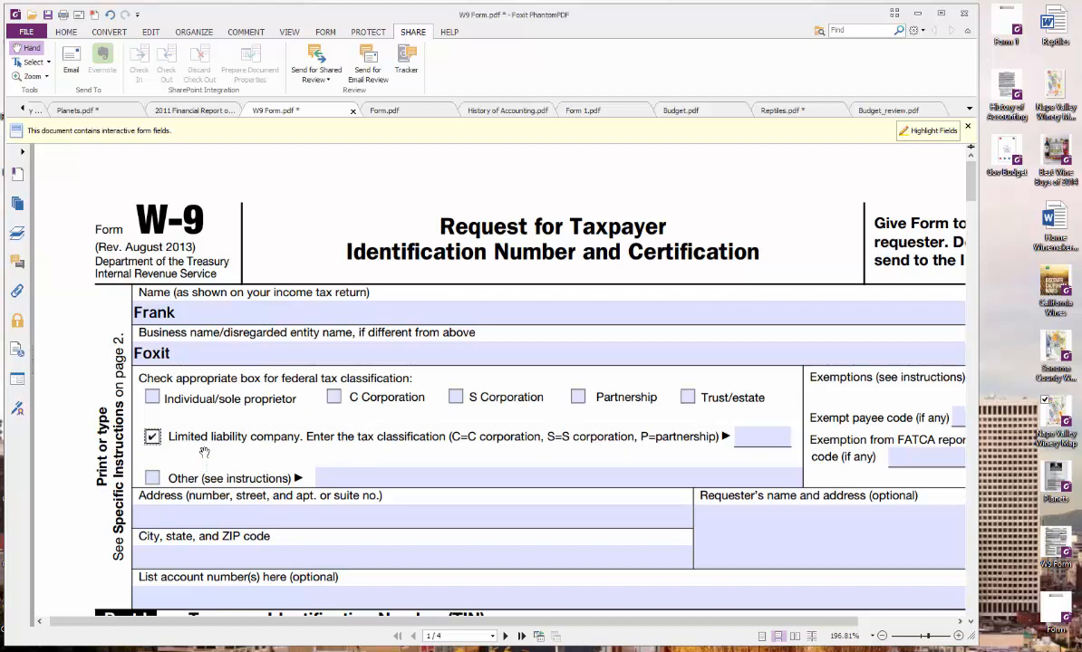
Step: Switch to the non-interactive Form.pdf and look over its blank address table
click(385, 110)
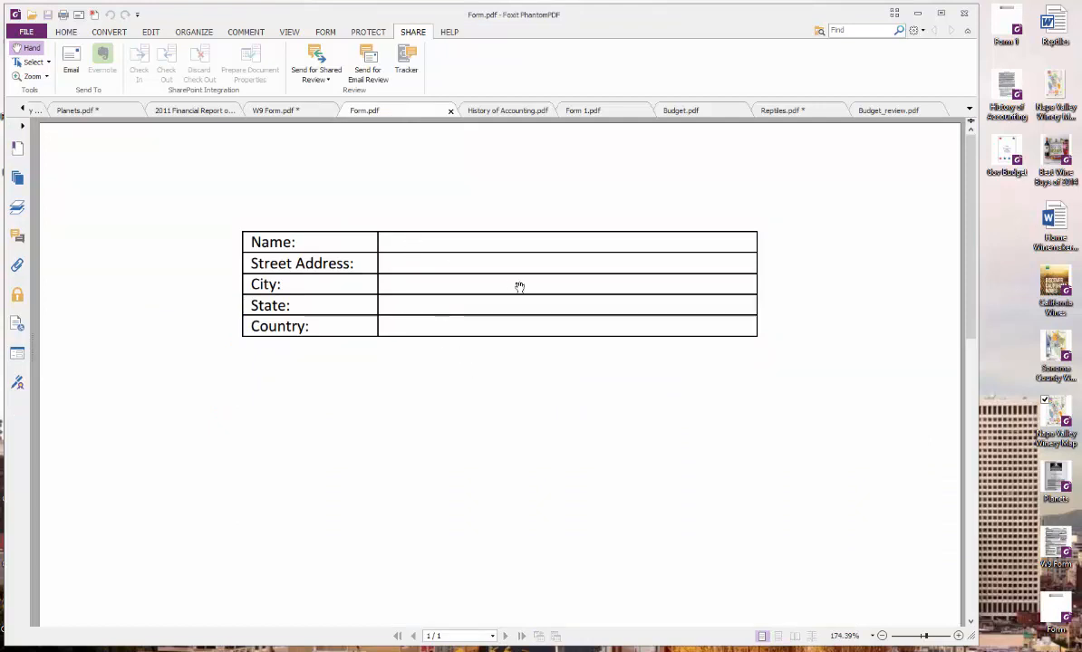
drag(244, 280, 243, 279)
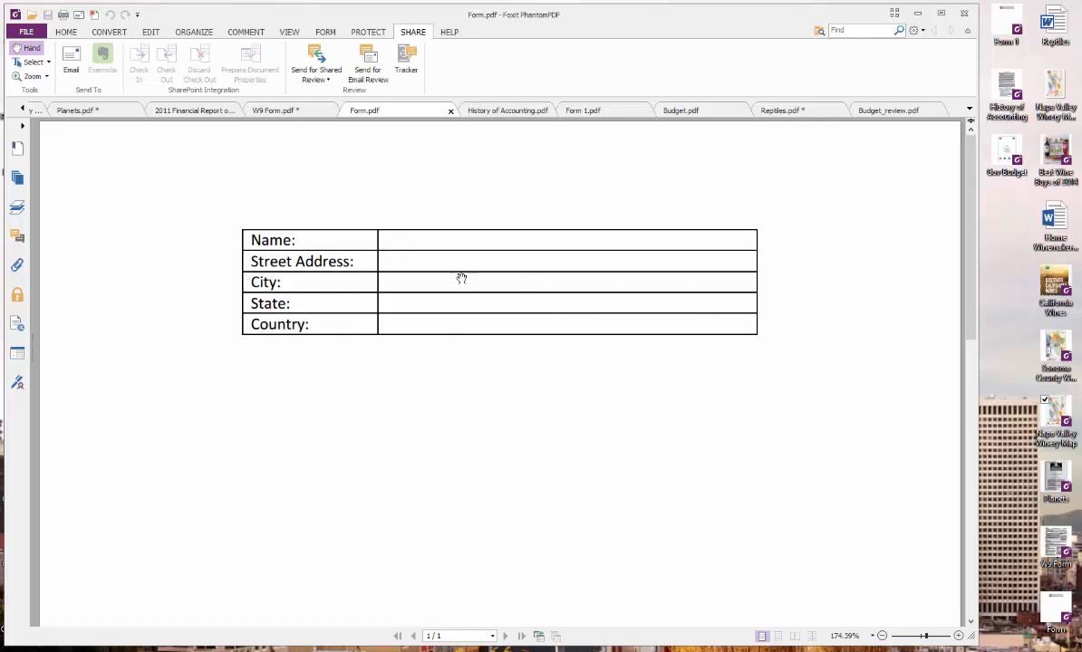
drag(582, 269, 572, 250)
drag(349, 265, 431, 286)
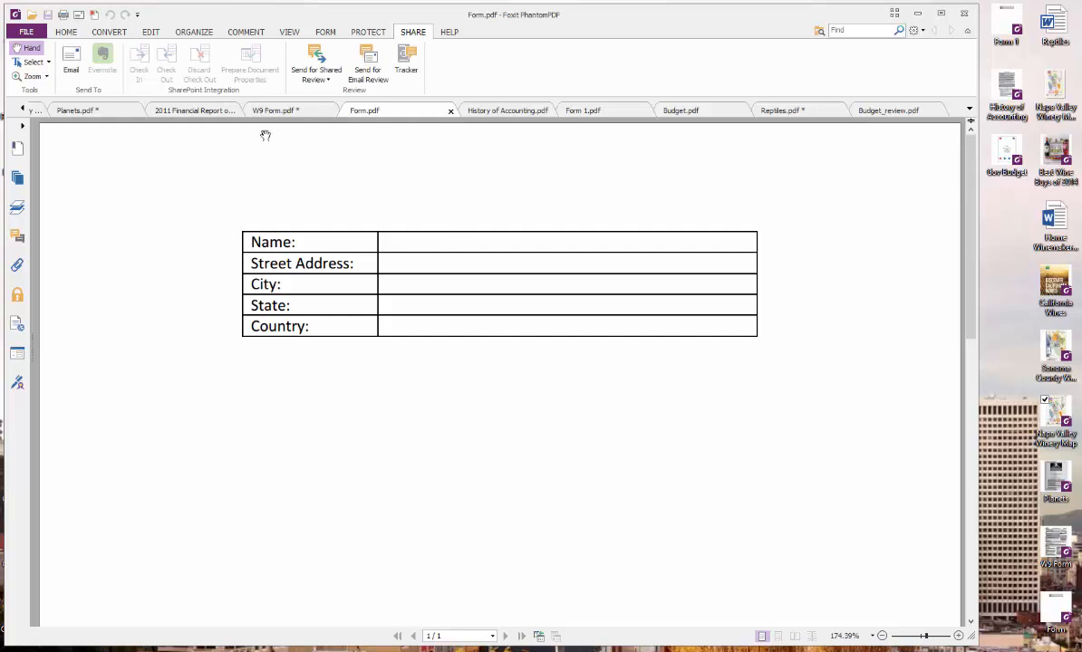
Step: Fill in the person's first name in the Name row with the Typewriter tool and return to the Hand tool
click(243, 33)
click(191, 61)
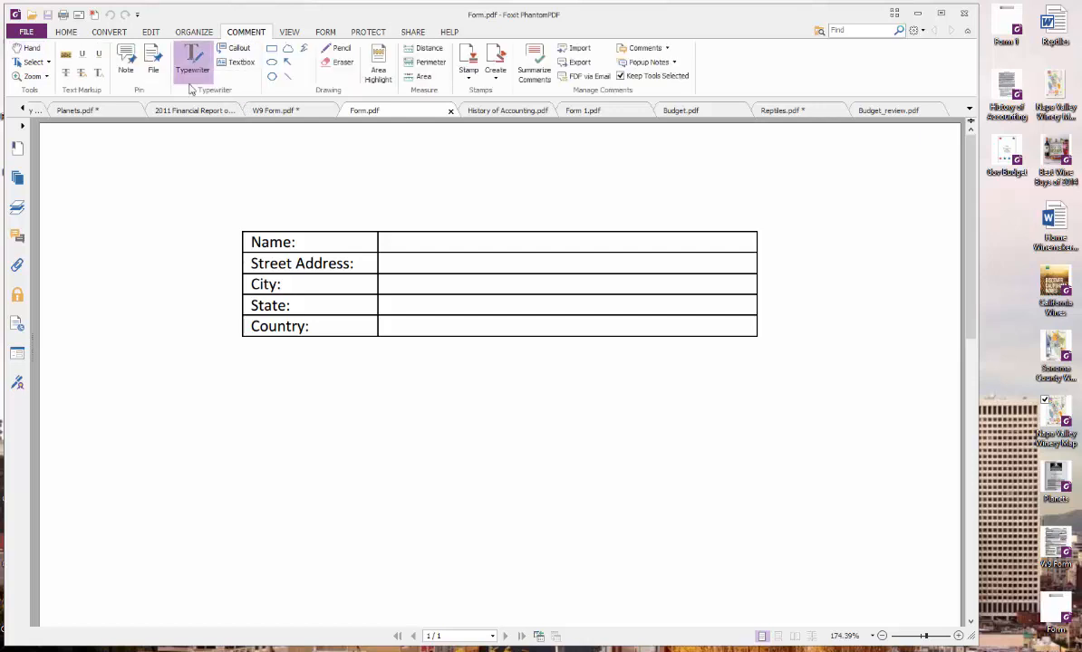
click(383, 247)
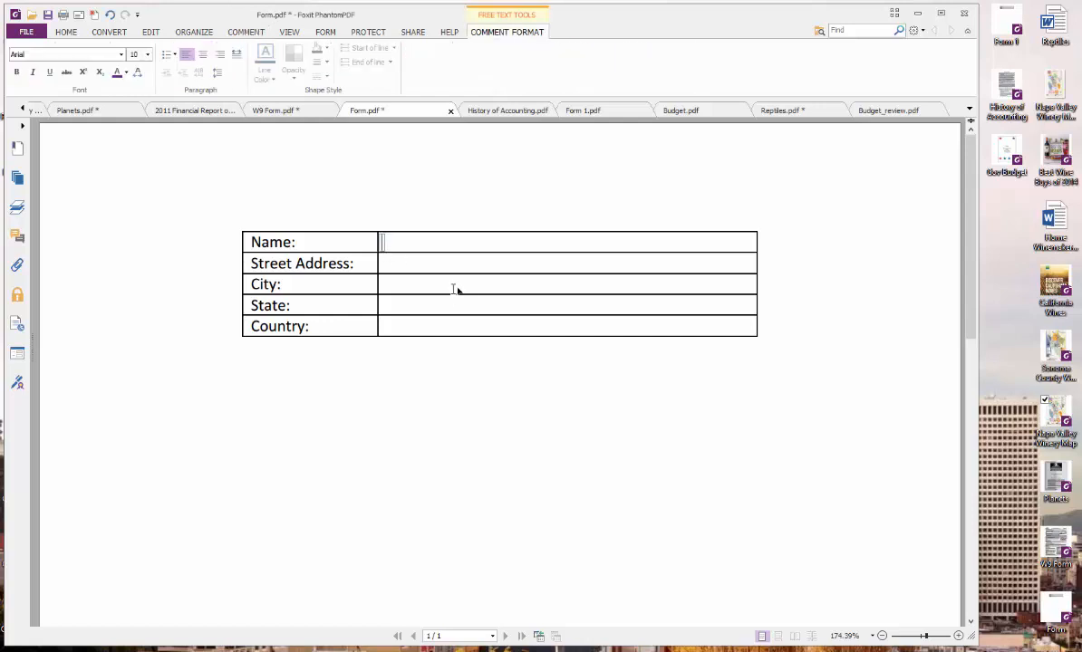
text(Frank)
click(63, 35)
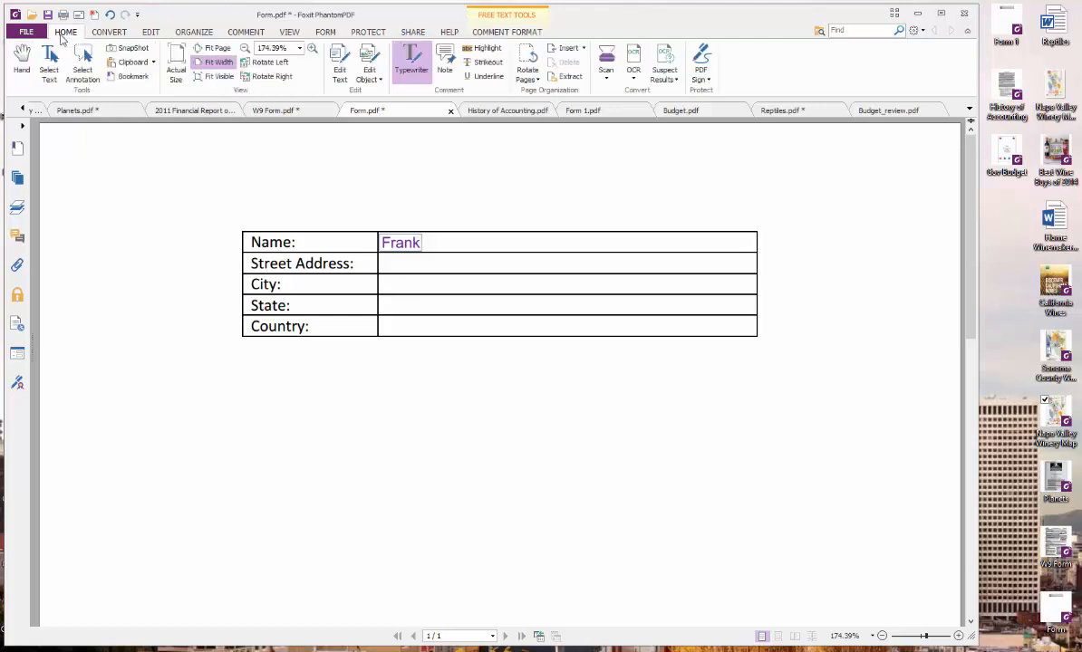
click(22, 60)
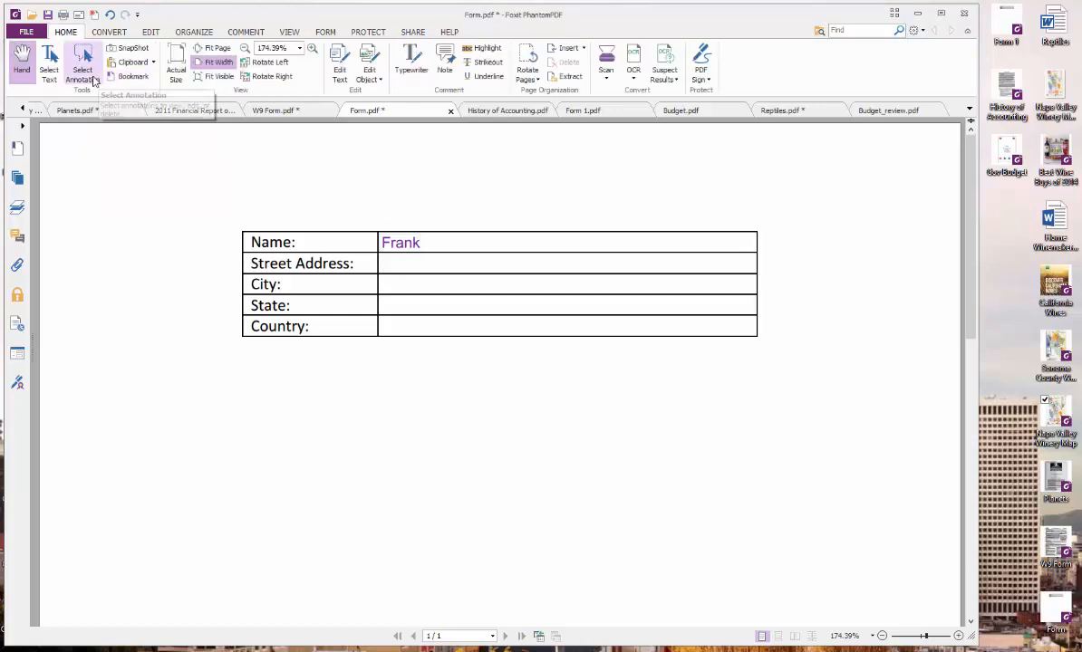
Step: Select the typewriter text in the Name row as an annotation, nudge it slightly, and delete it
click(86, 71)
click(395, 245)
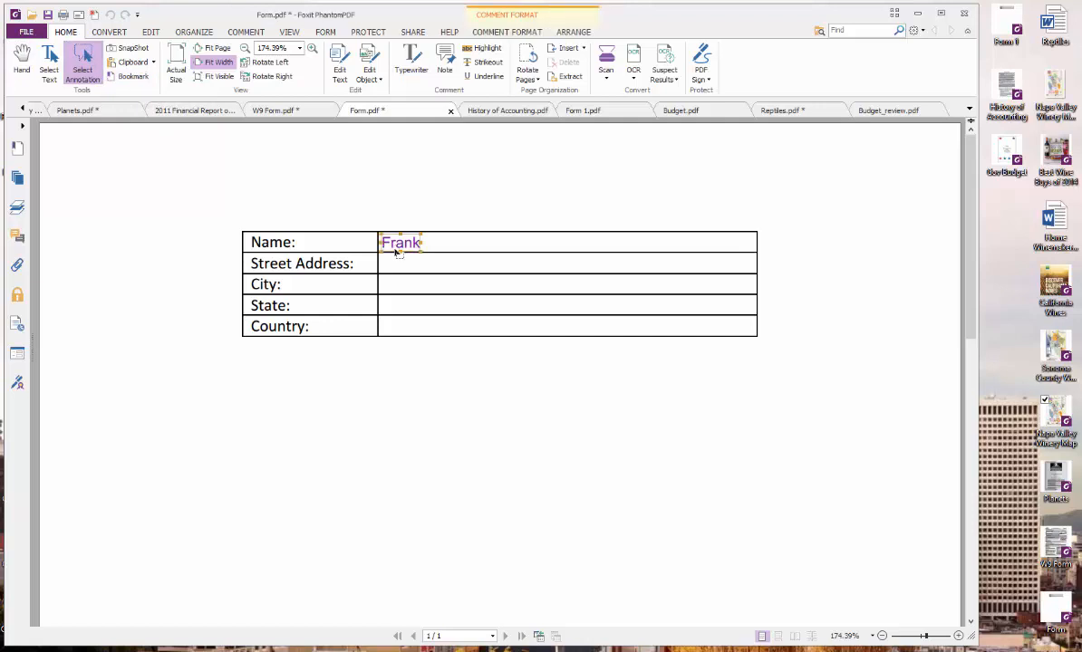
mouse_move(395, 246)
mouse_down()
mouse_move(432, 270)
mouse_move(393, 247)
mouse_up()
click(412, 377)
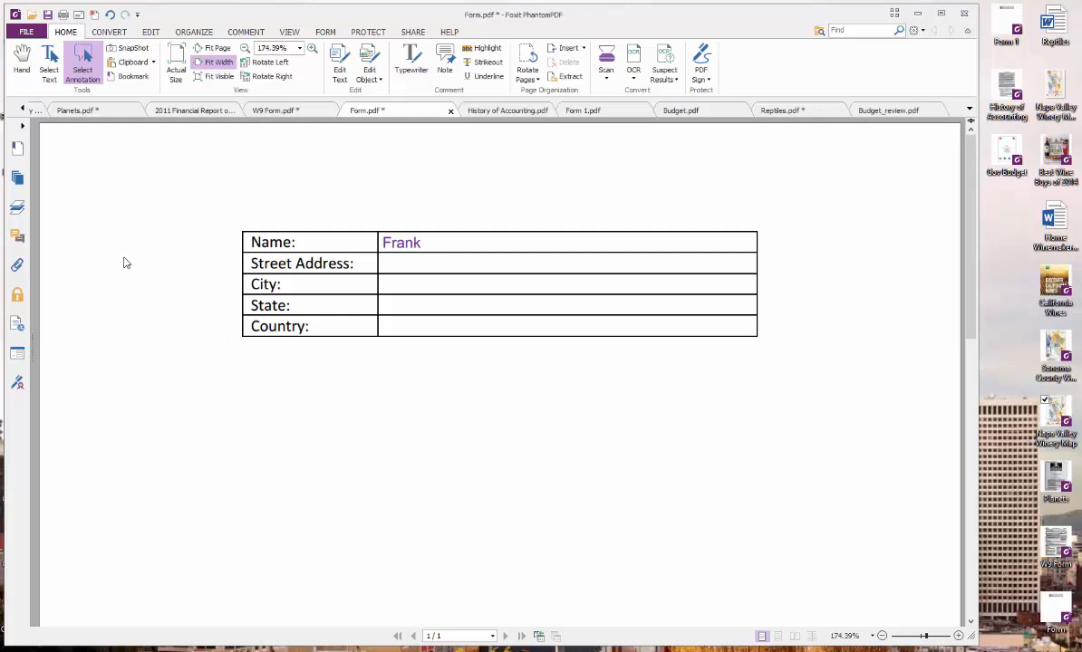
click(400, 244)
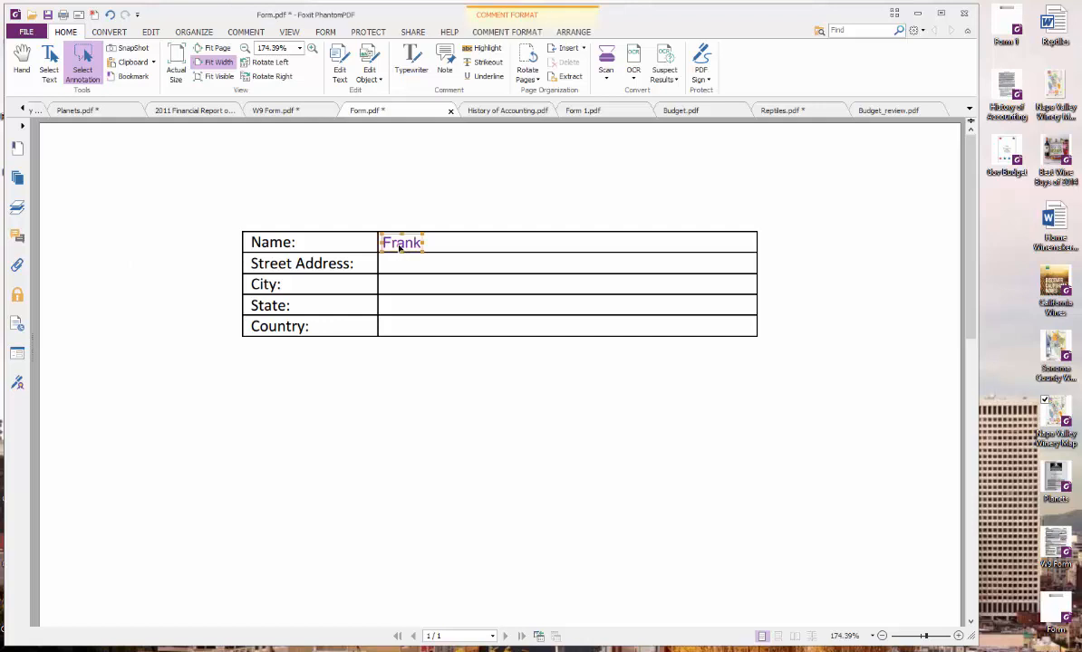
key(Delete)
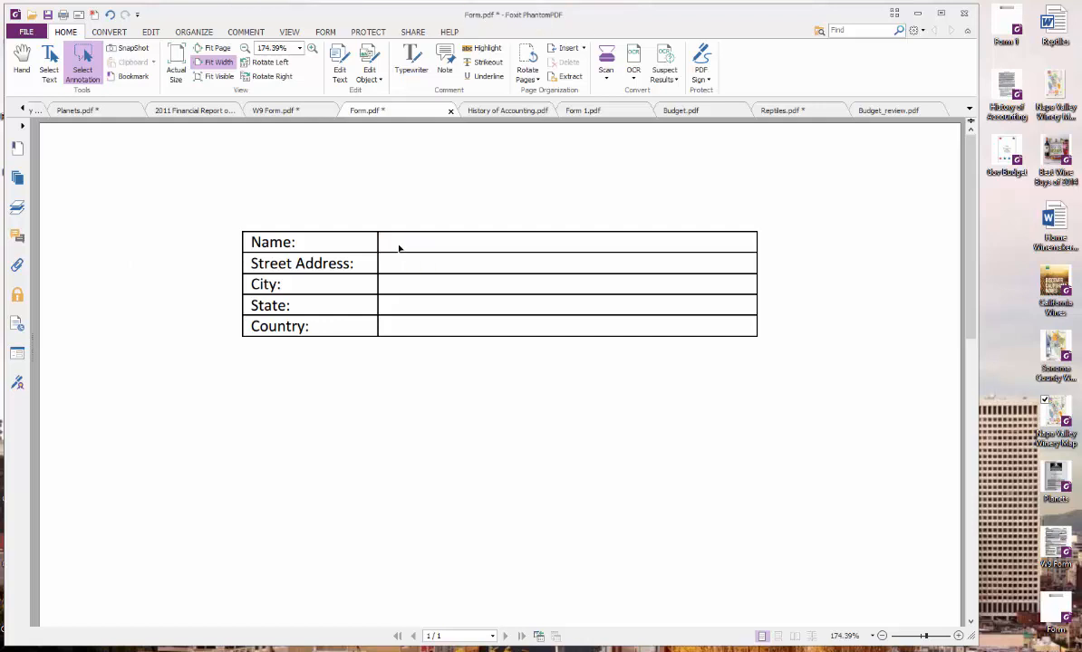
Step: Add a combo box form field in the blank cell of the State row
click(237, 33)
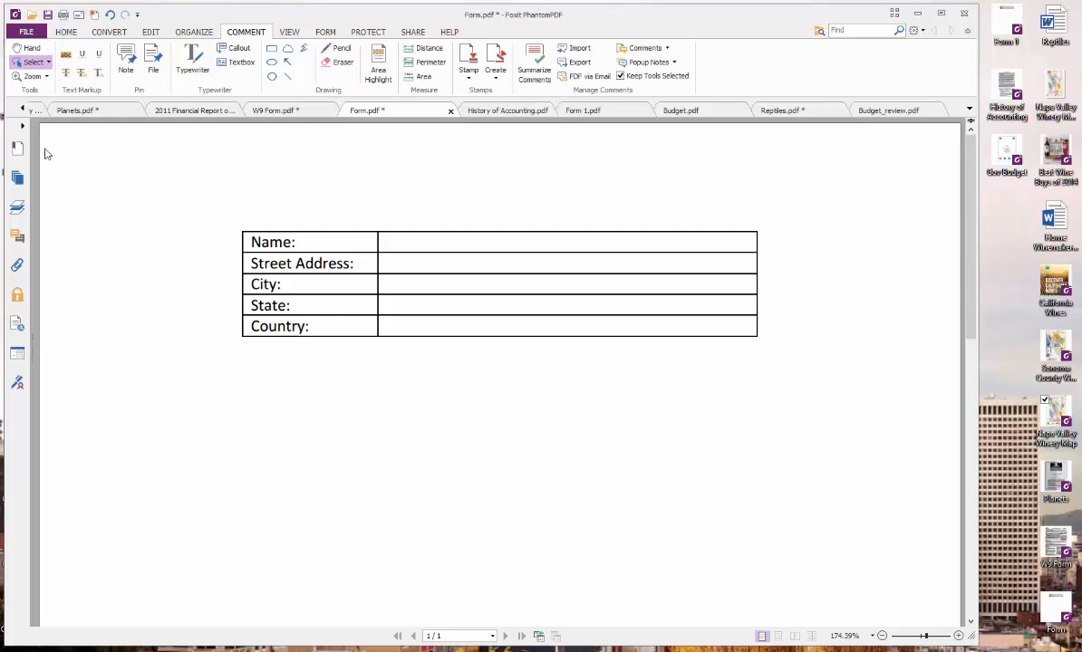
click(324, 32)
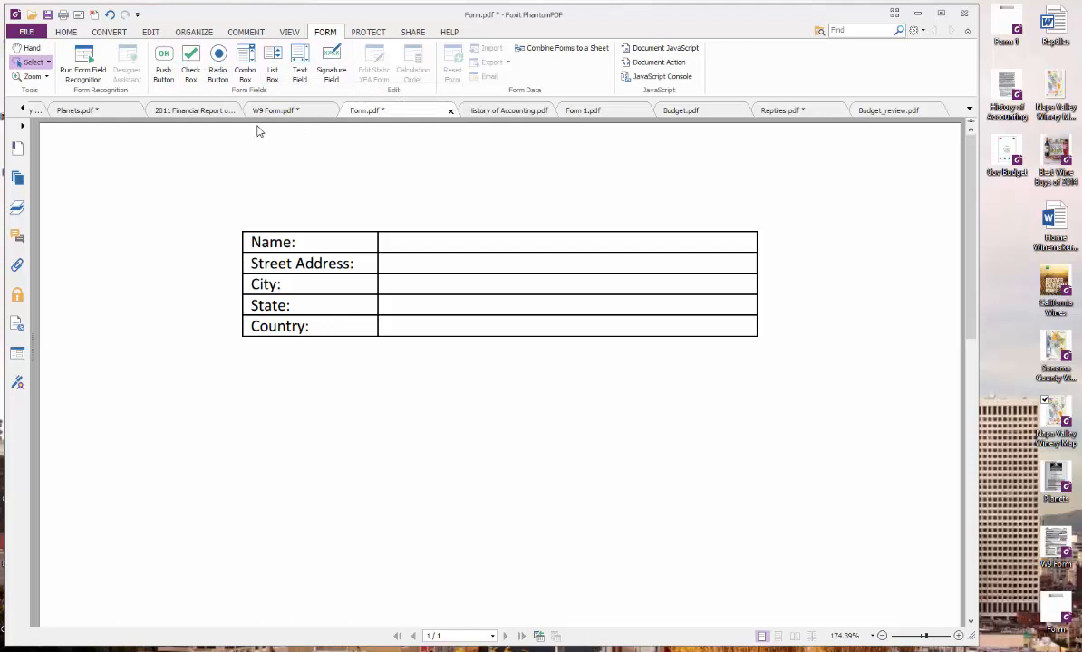
click(245, 65)
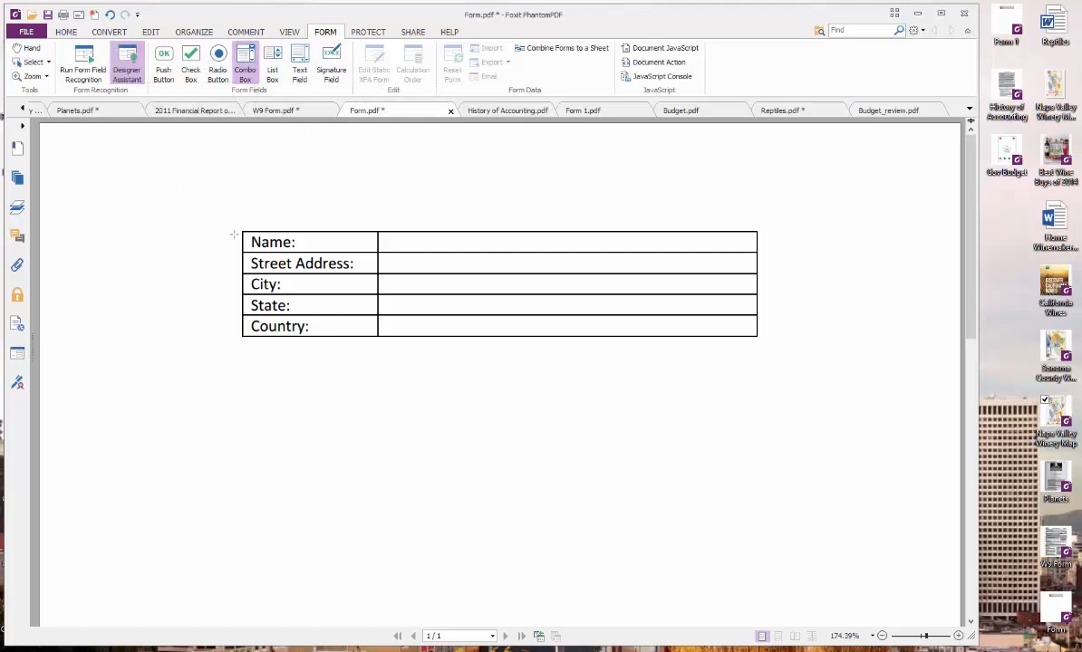
click(414, 302)
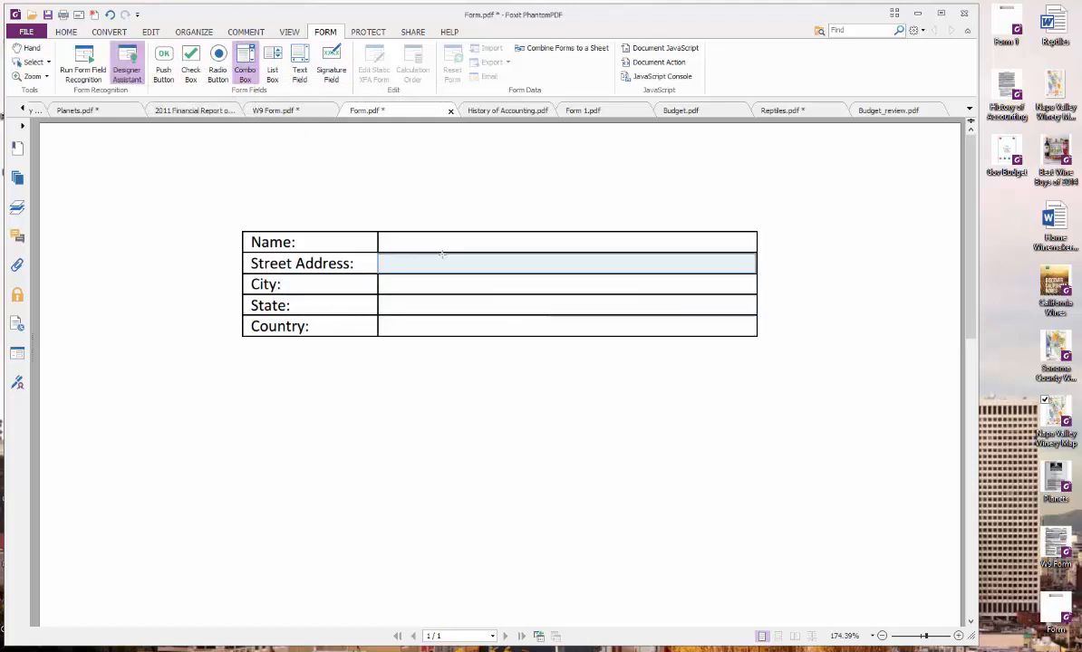
click(470, 309)
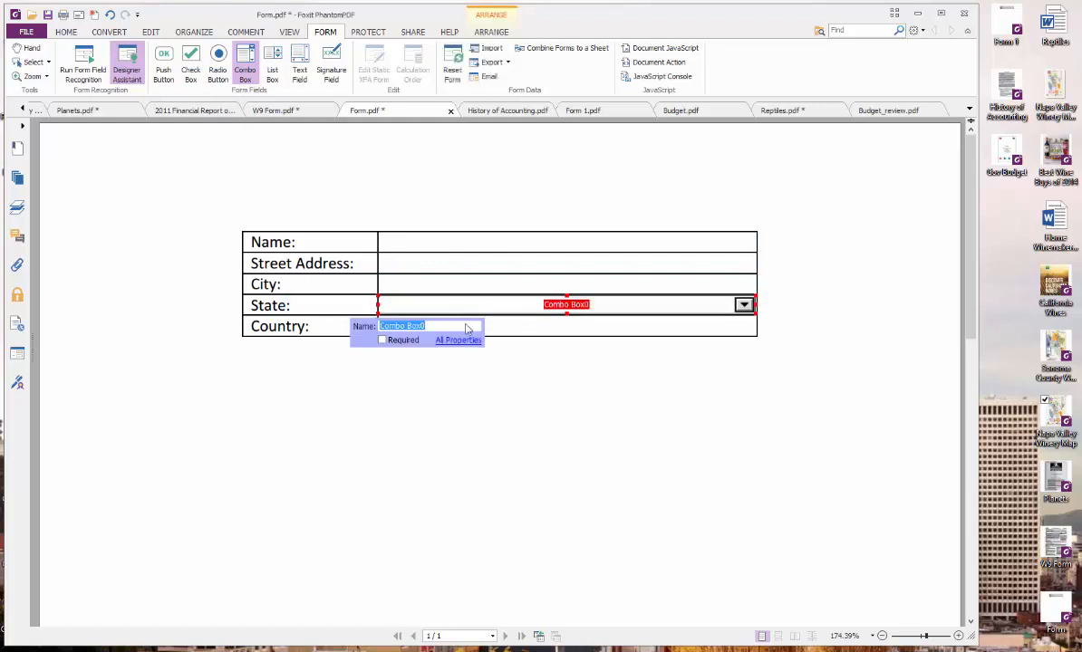
Step: Add the items State, CA and NY to the State row's combo box through its properties
click(462, 342)
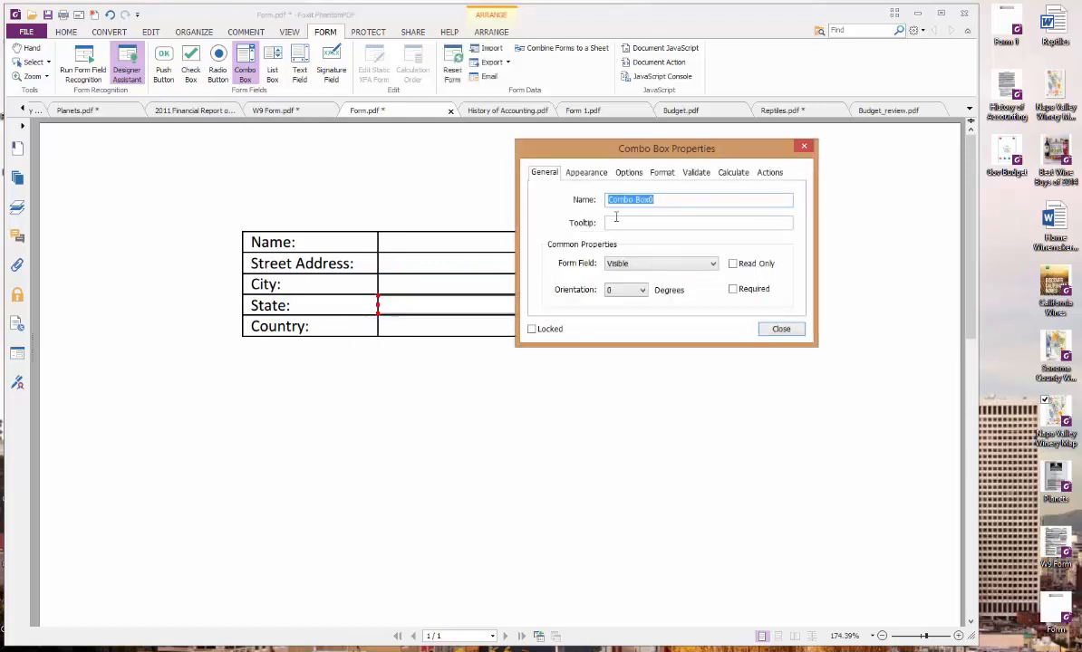
click(625, 172)
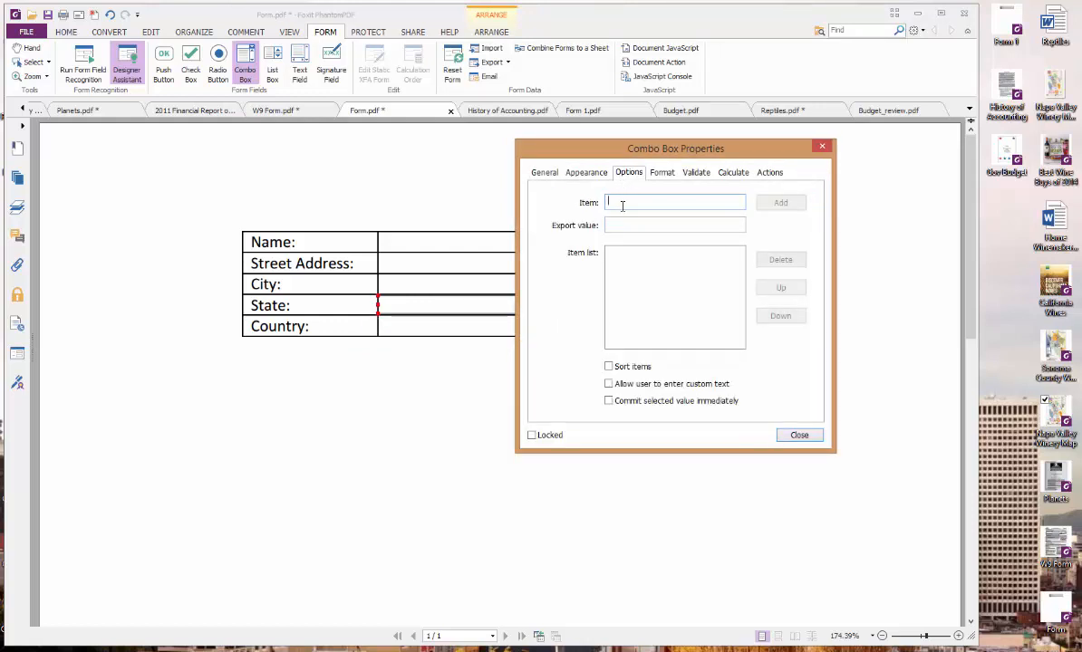
text(State)
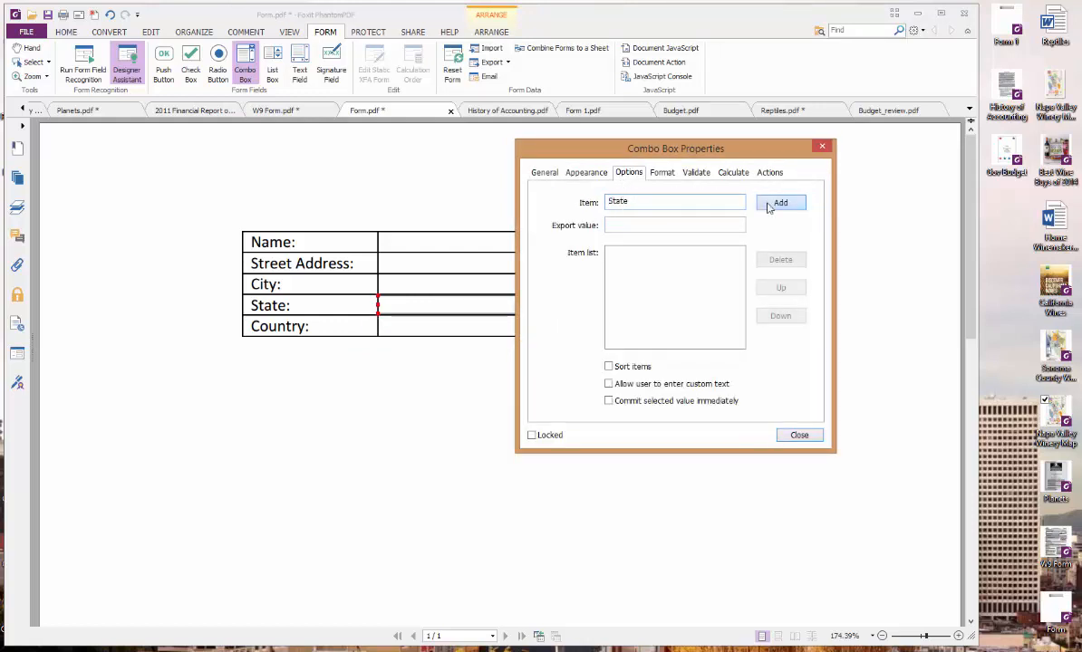
click(770, 204)
text(CA)
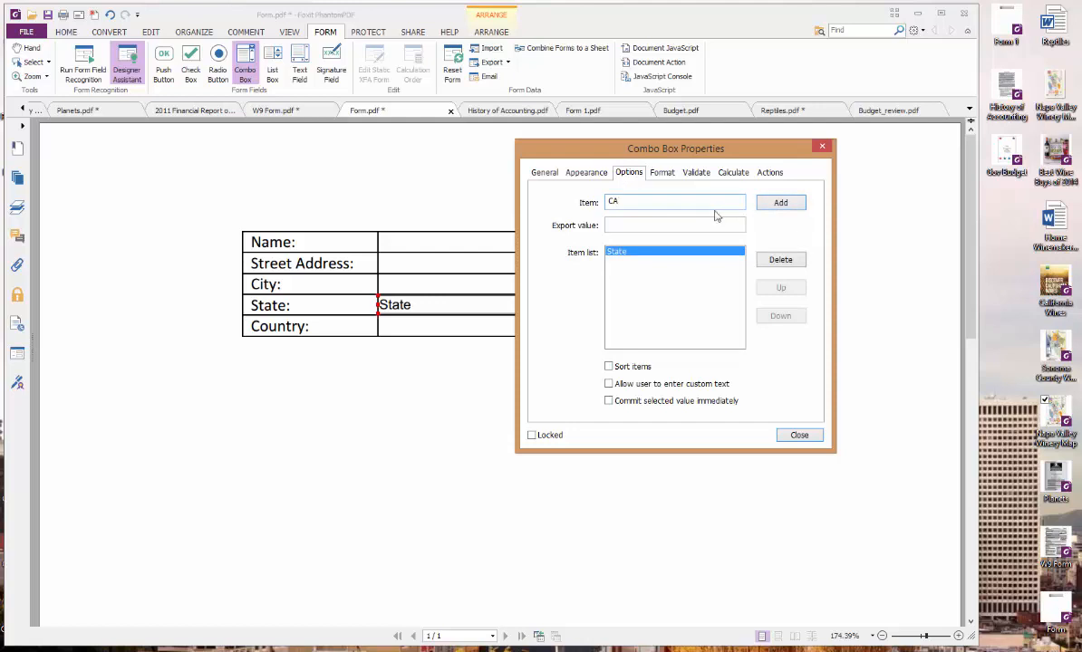
key(Return)
text(NY)
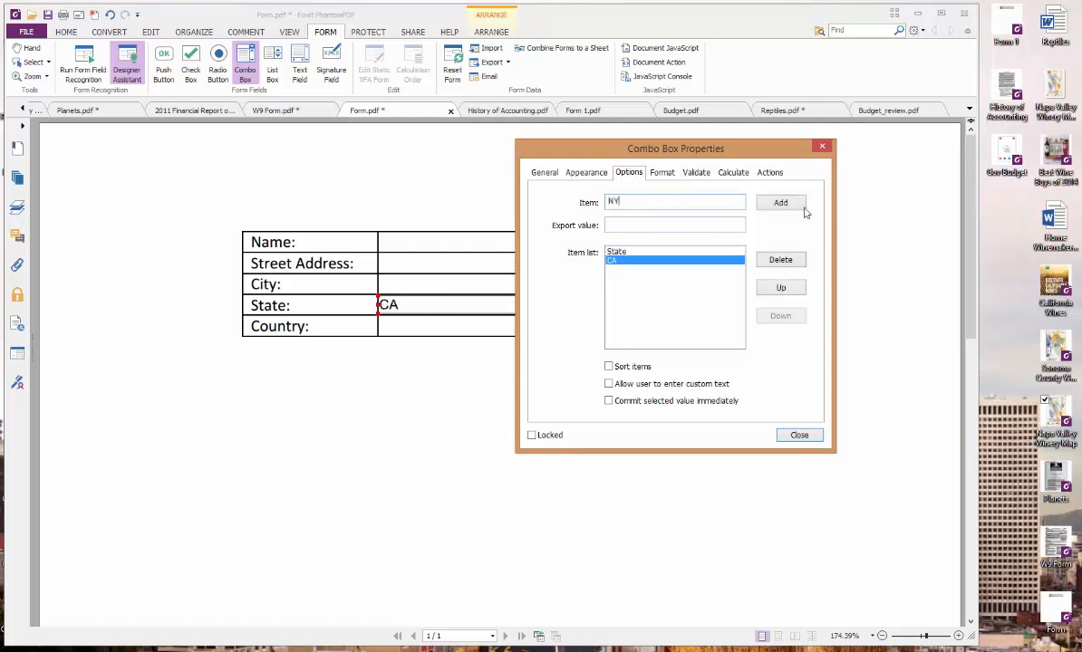
key(Return)
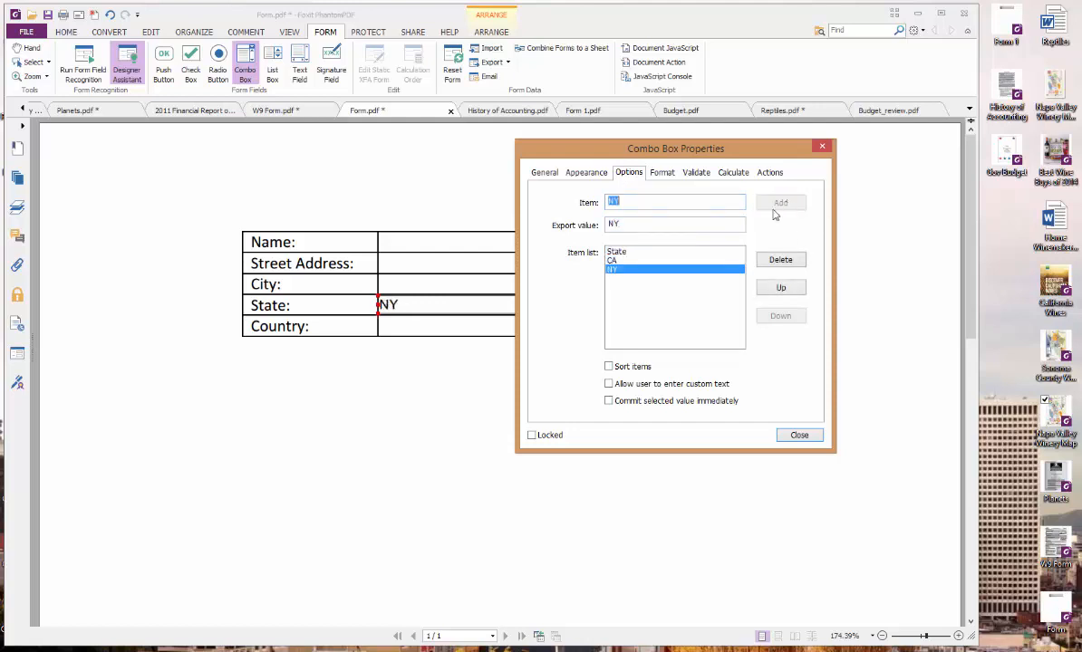
Step: Make State the combo box's default item and close its properties
click(661, 261)
click(621, 252)
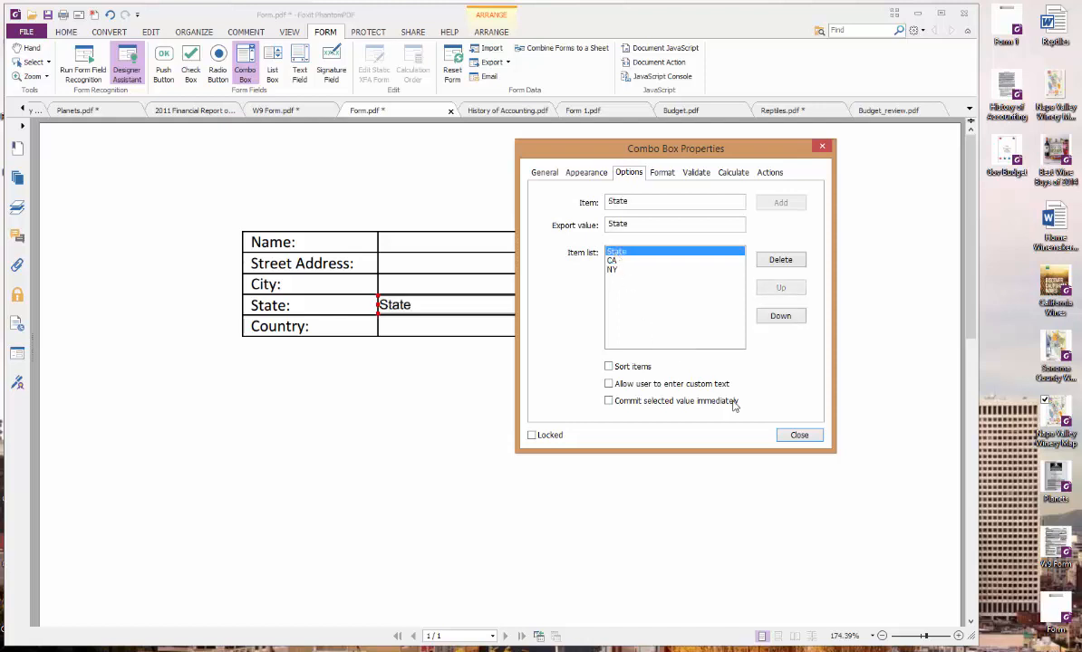
click(796, 436)
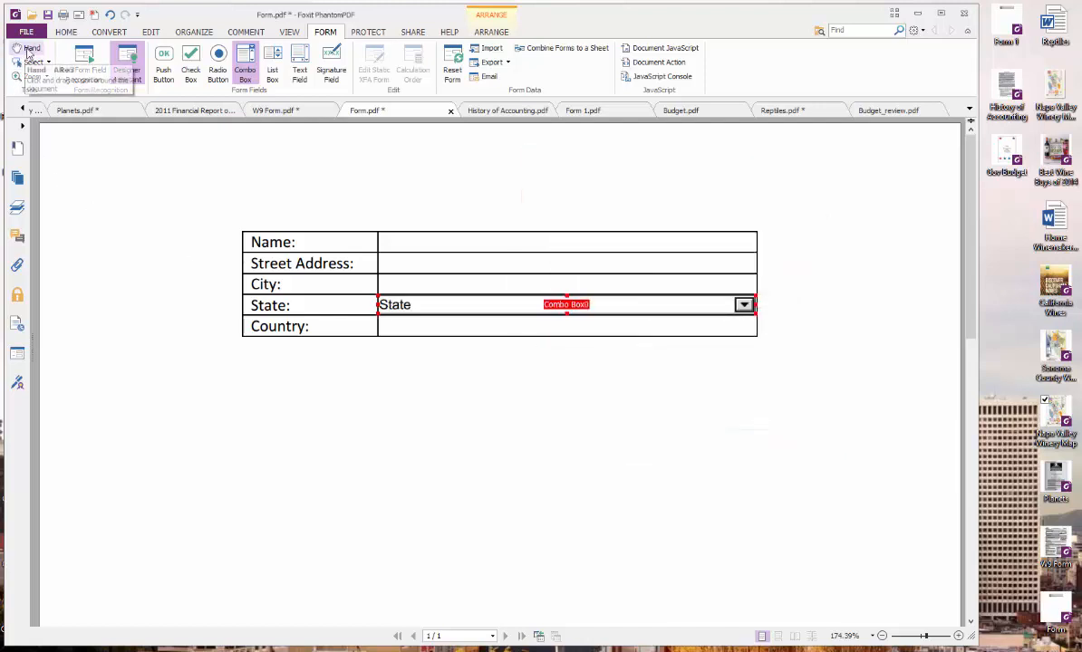
Step: Return to the Hand tool and choose CA in the State row's combo box
click(32, 48)
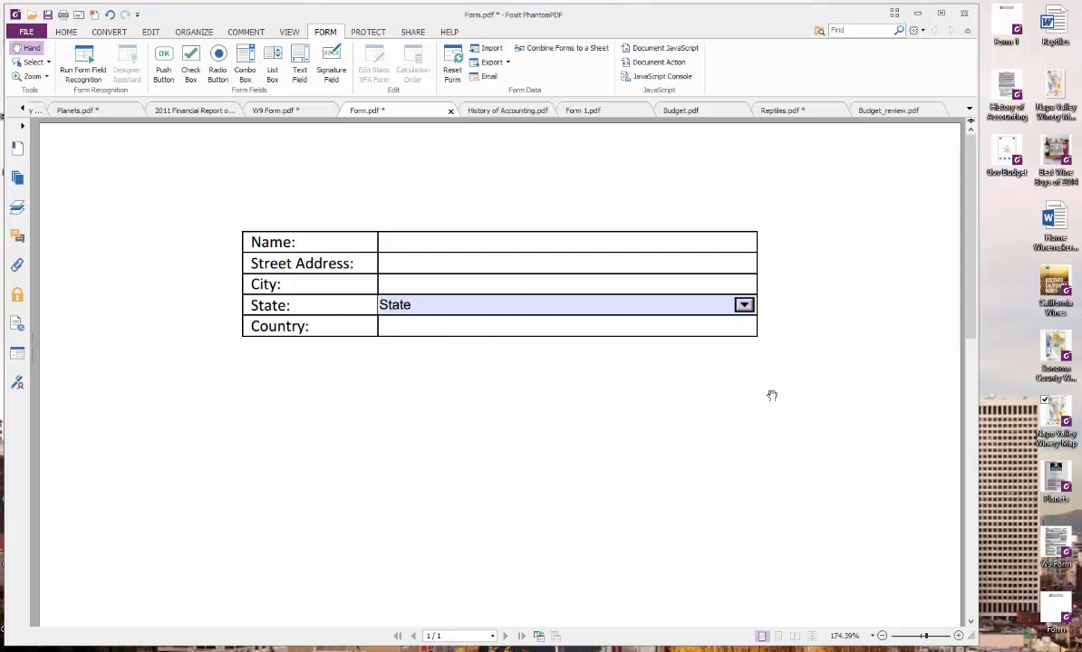
click(744, 306)
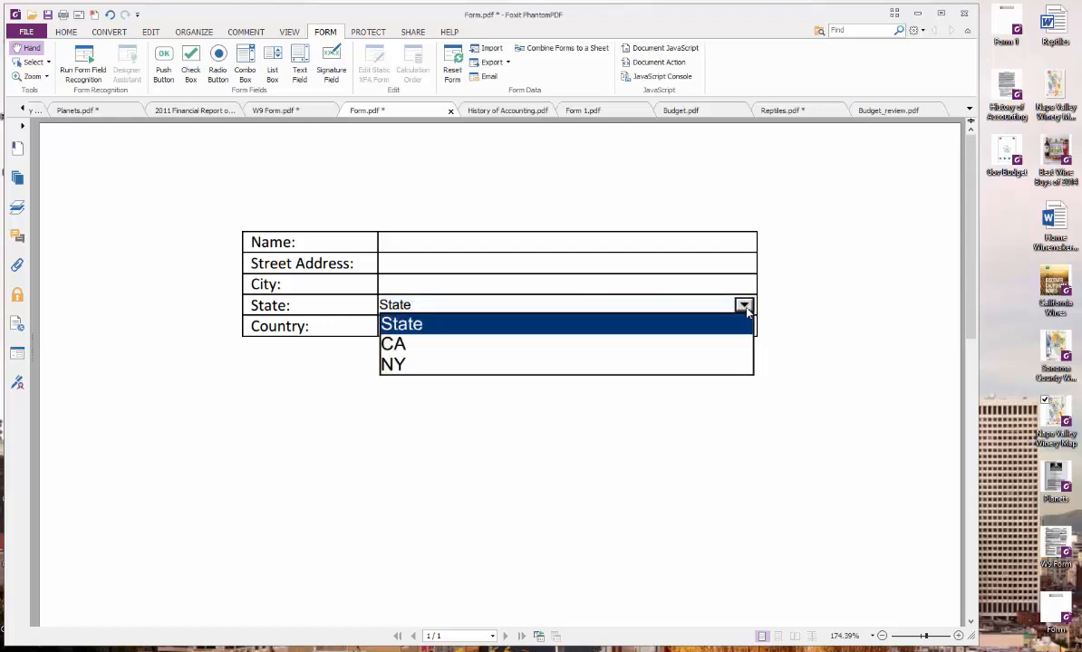
click(393, 344)
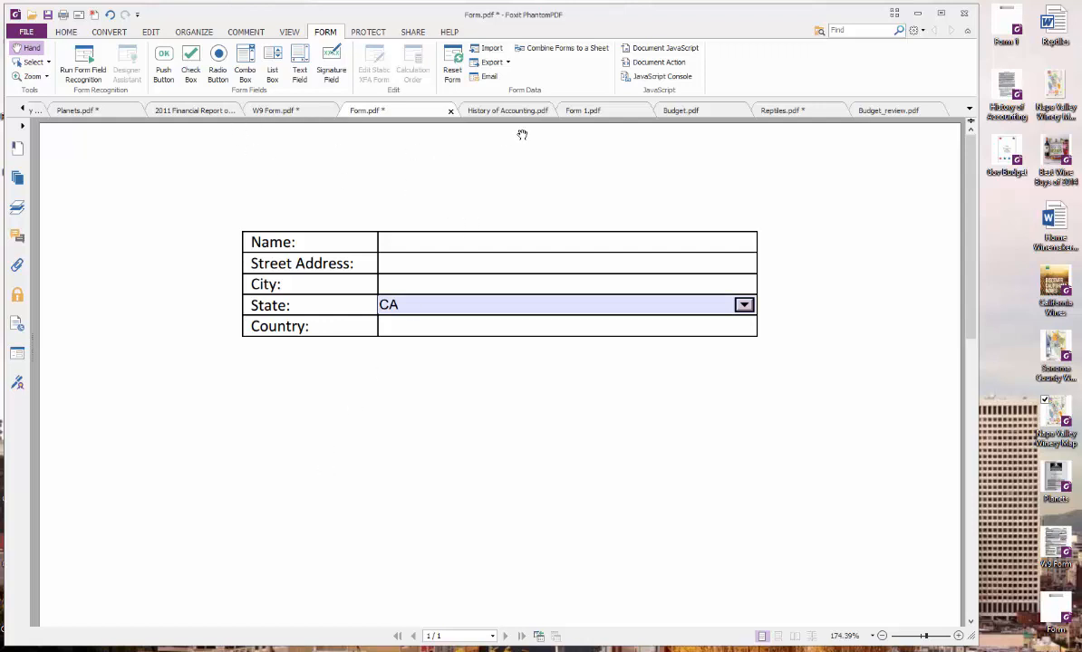
Step: Switch to Form 1.pdf and run form field recognition on it, accepting the completion notice
click(553, 110)
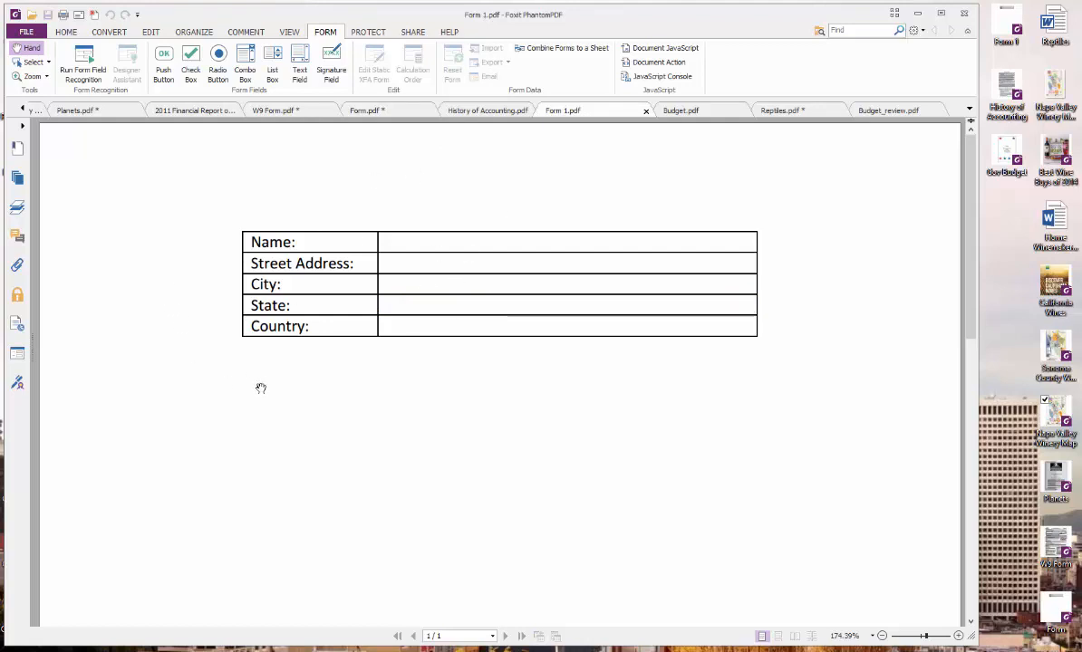
click(299, 68)
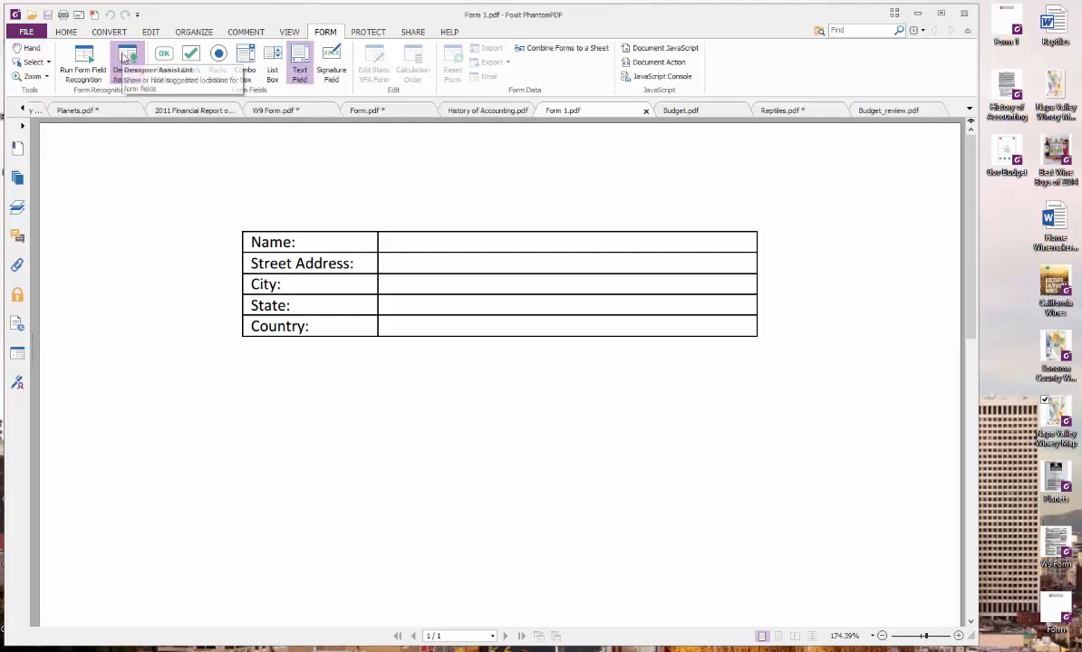
click(83, 66)
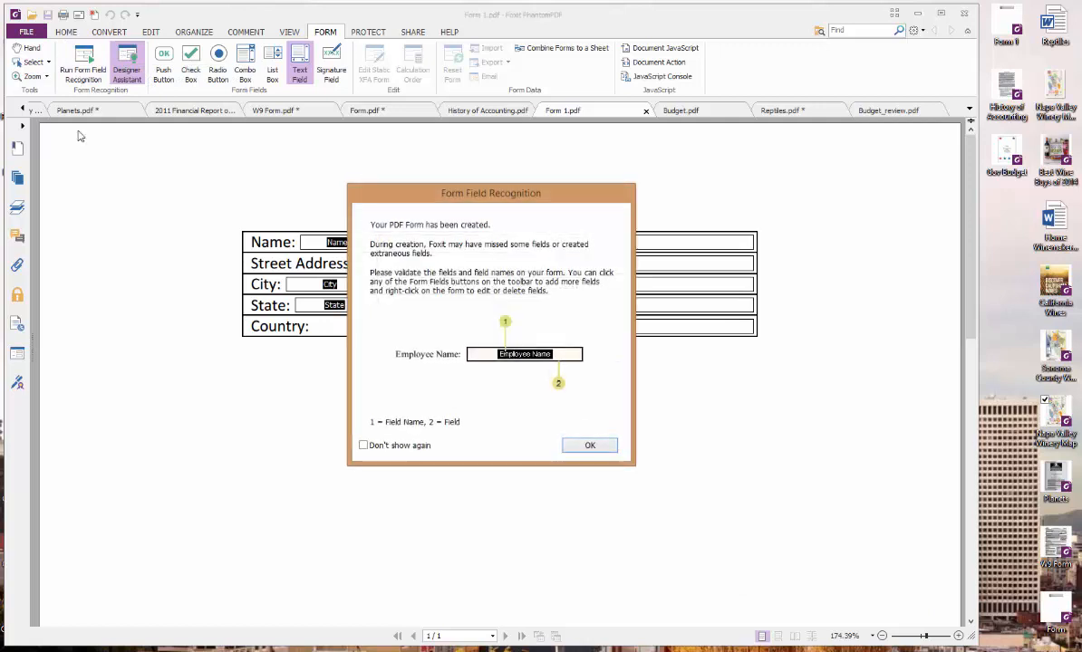
click(585, 445)
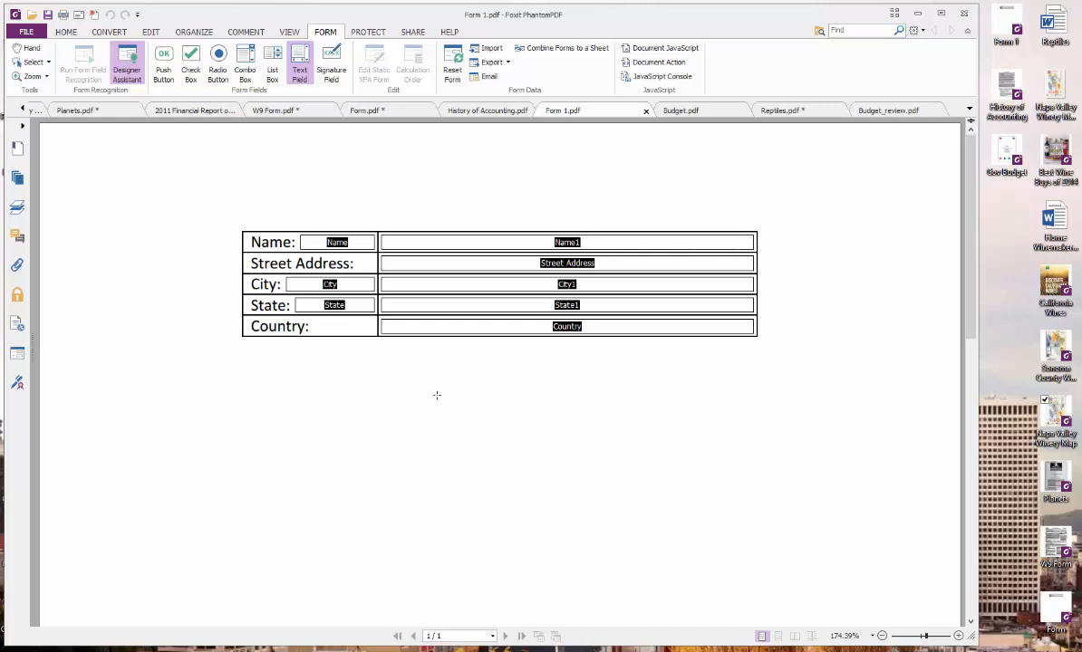
Step: Delete the extraneous Name, City and State fields beside the row labels in the first column
click(346, 243)
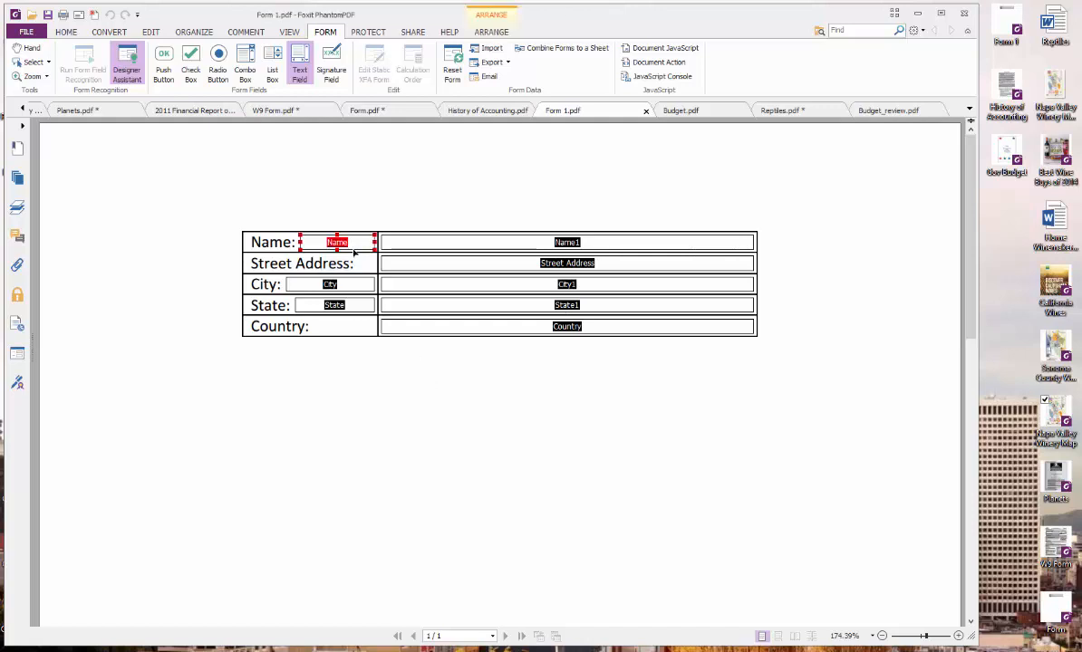
key(Delete)
click(354, 285)
key(Delete)
click(353, 308)
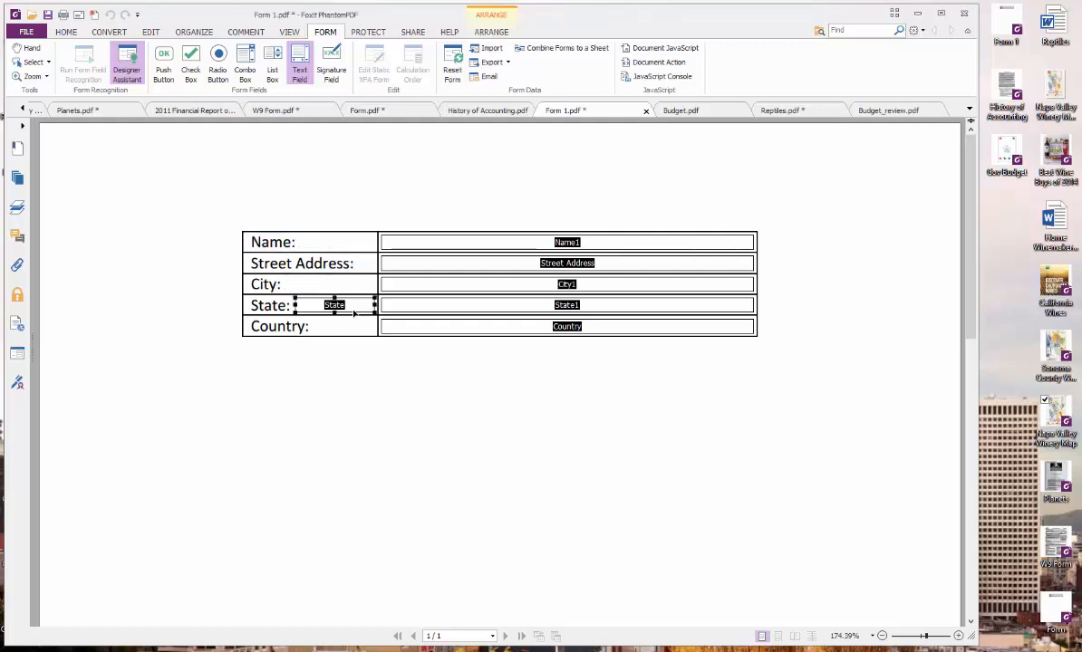
key(Delete)
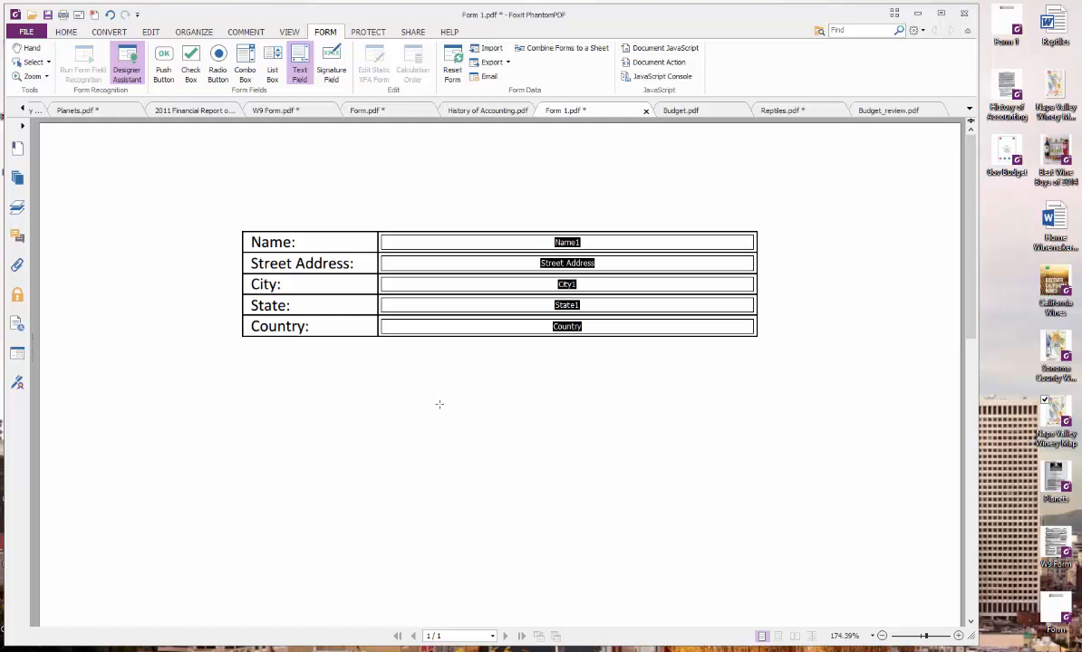
Step: Show the form's field list and move Country directly below Name1 in the tab order
click(17, 356)
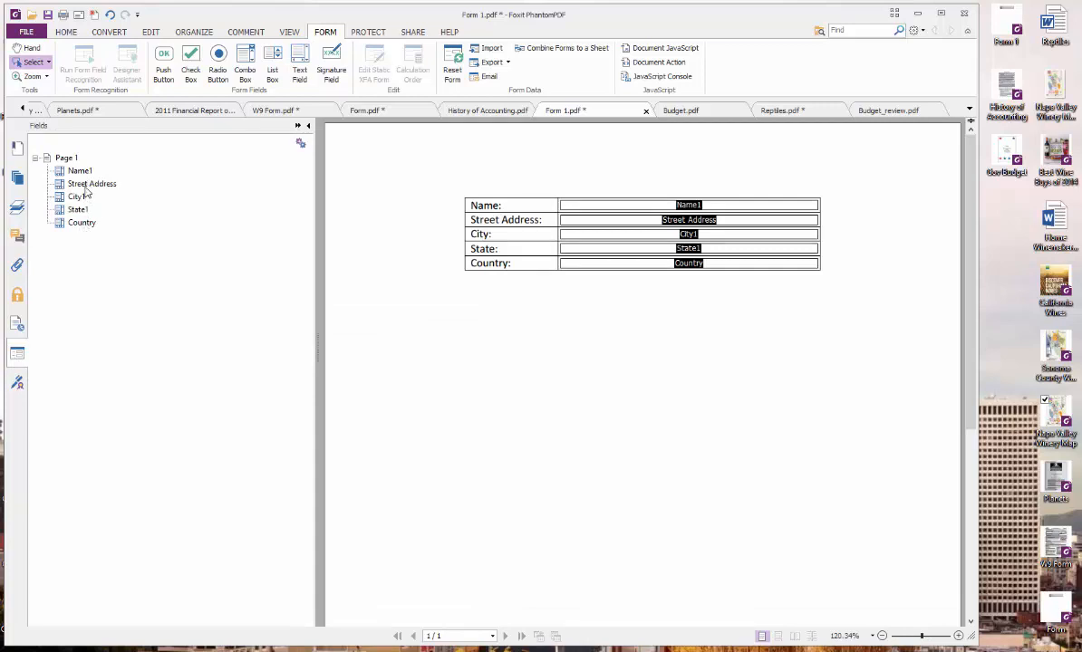
click(27, 47)
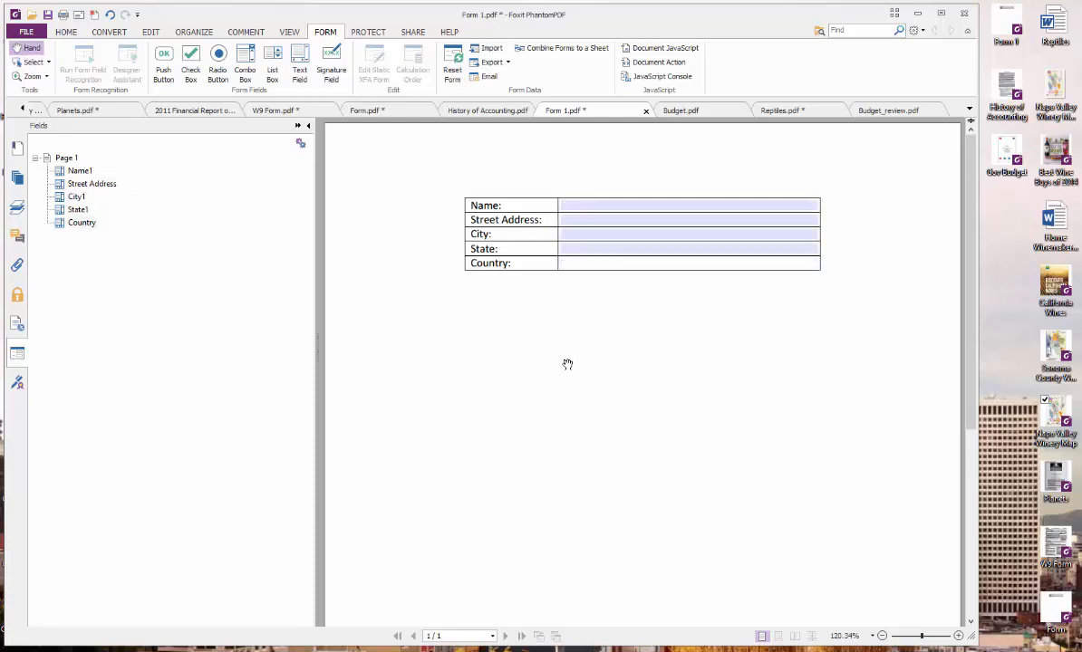
click(81, 224)
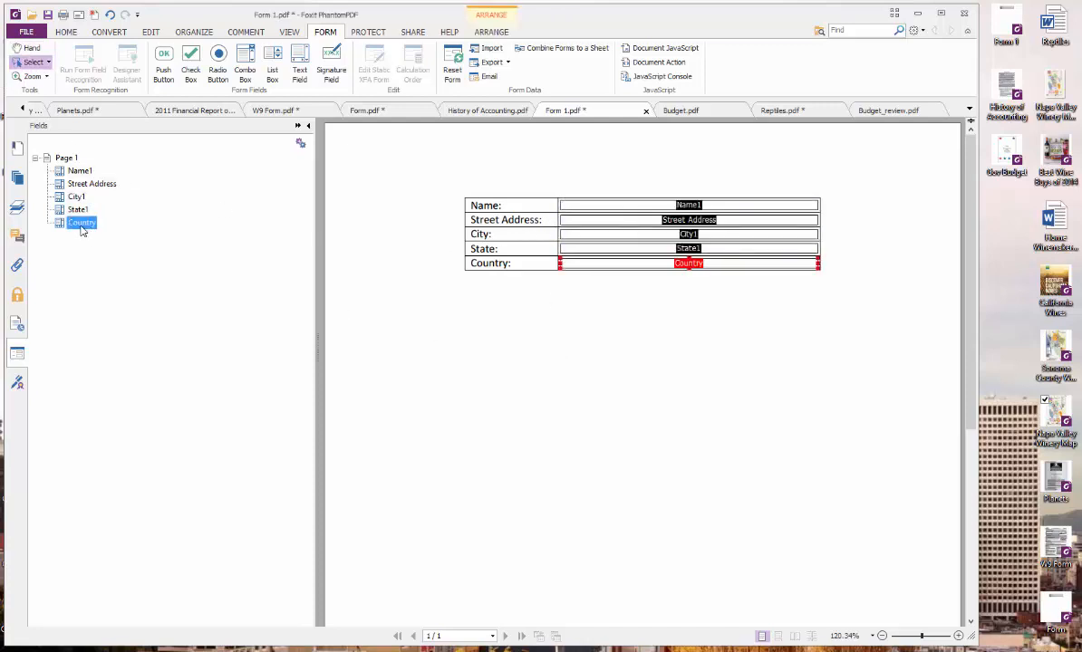
drag(81, 225, 78, 180)
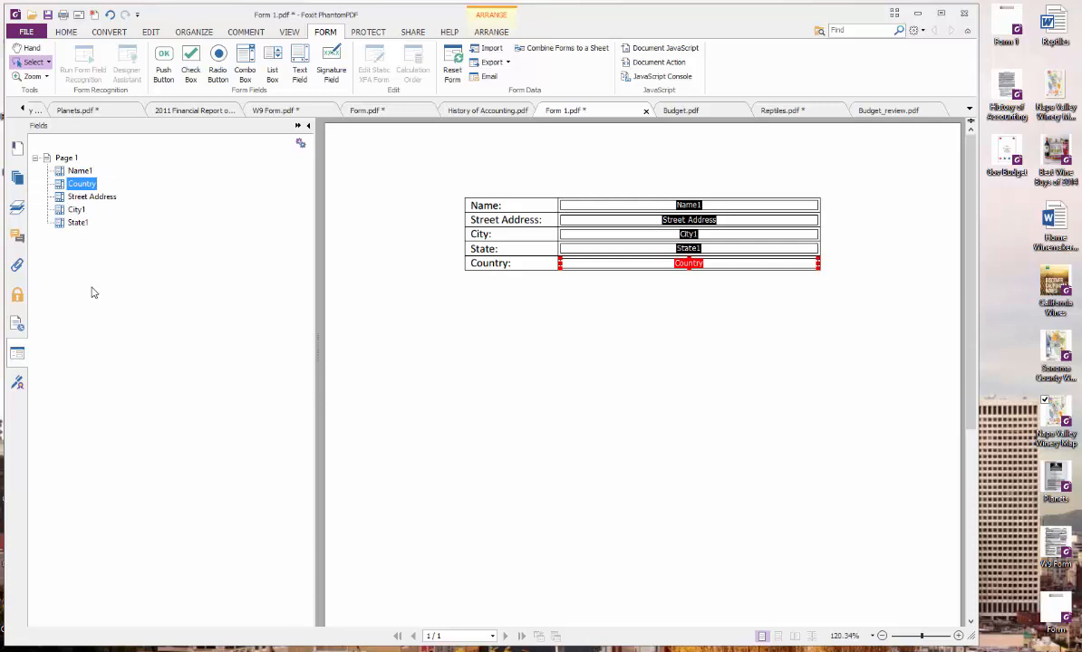
Step: Return to the Hand tool, test the tab order from the Name field through to State, and close the field list
click(31, 48)
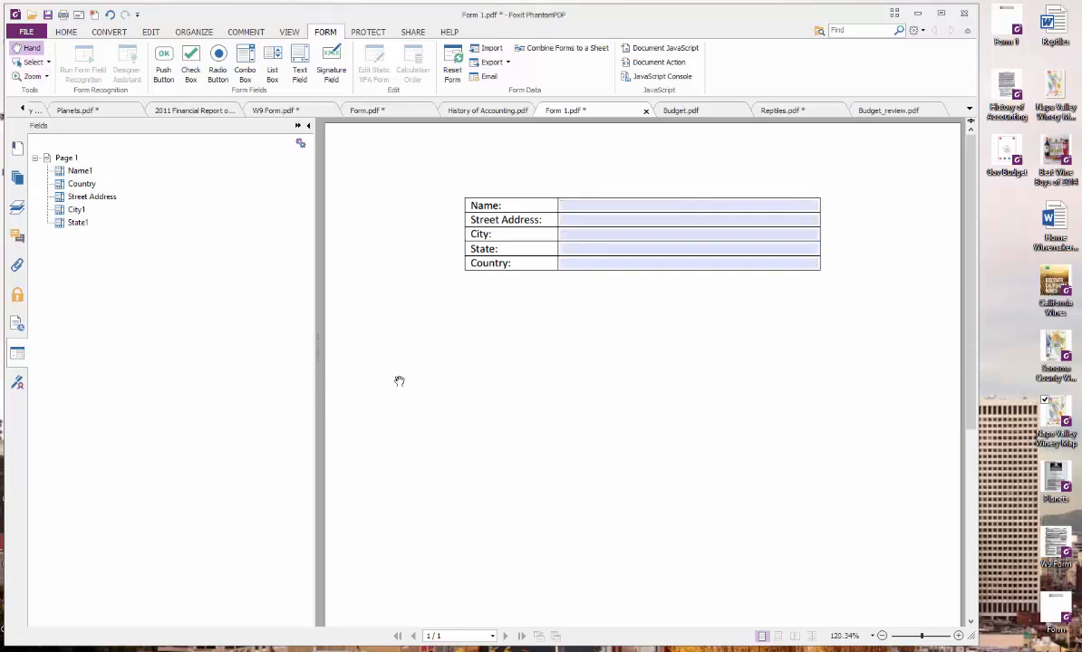
click(580, 204)
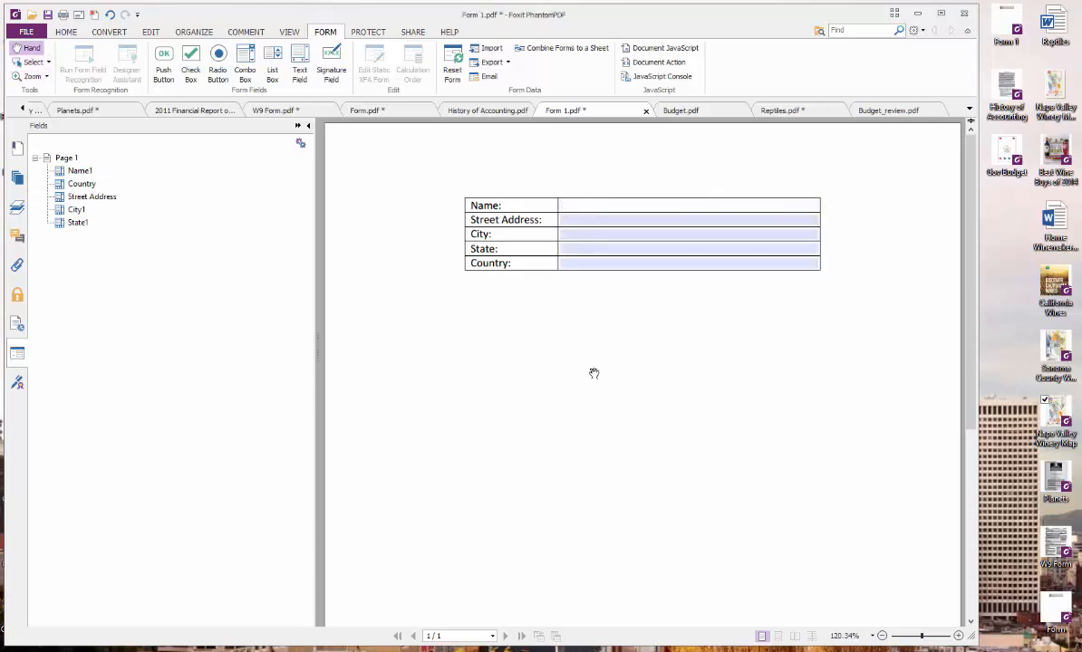
key(Tab)
key(Tab)
key(Tab)
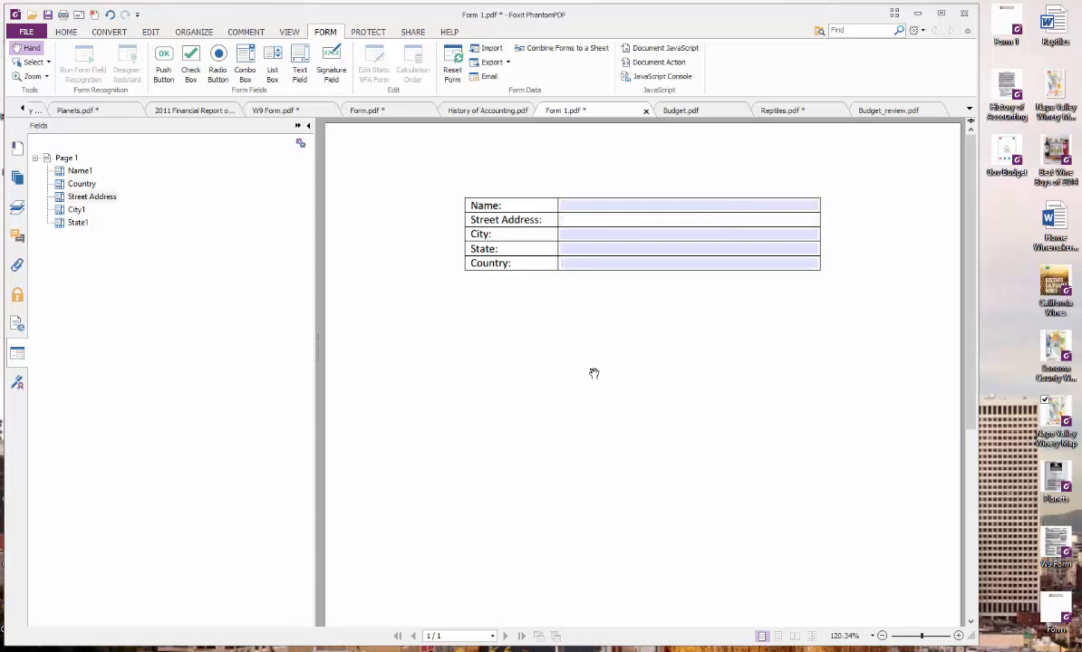
key(Tab)
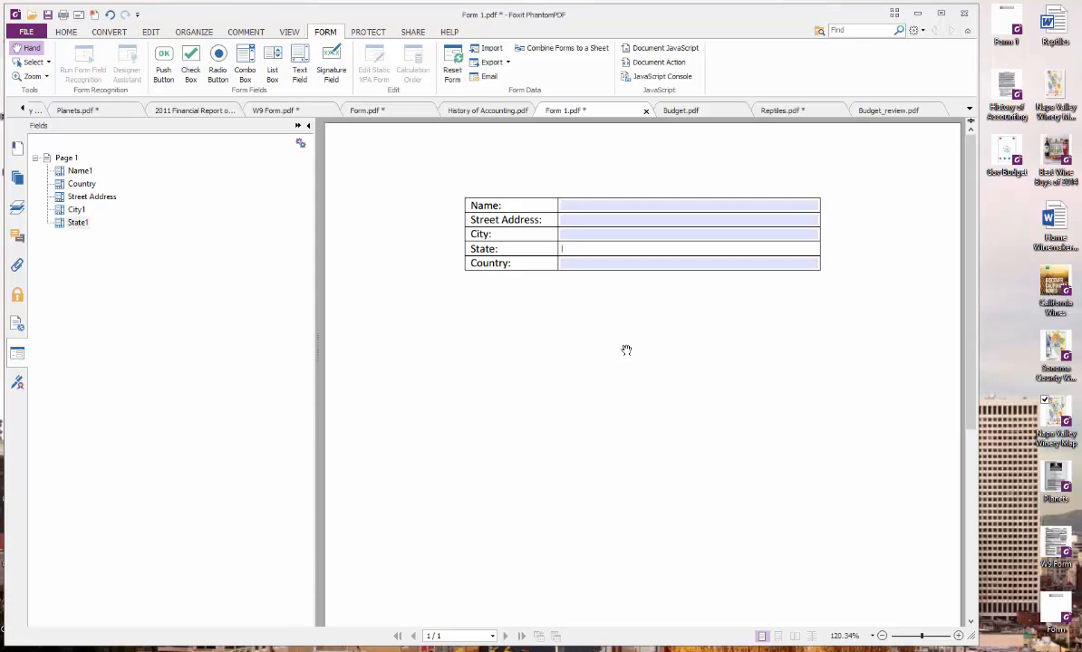
click(298, 126)
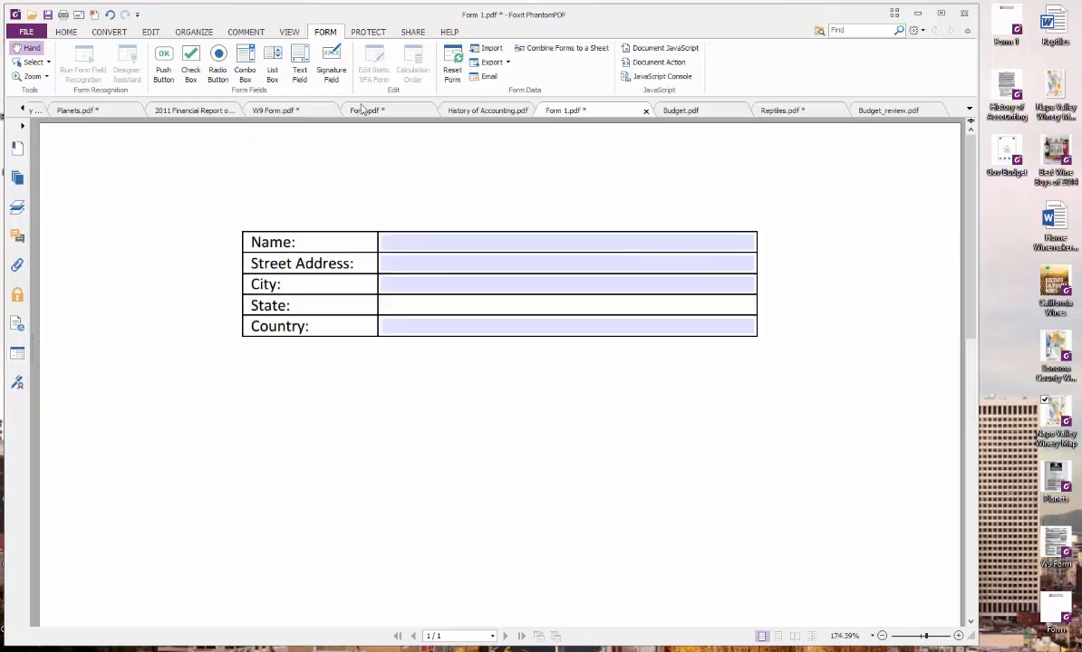
Step: Switch to Budget.pdf with the protection commands displayed and hide its bookmarks
click(358, 32)
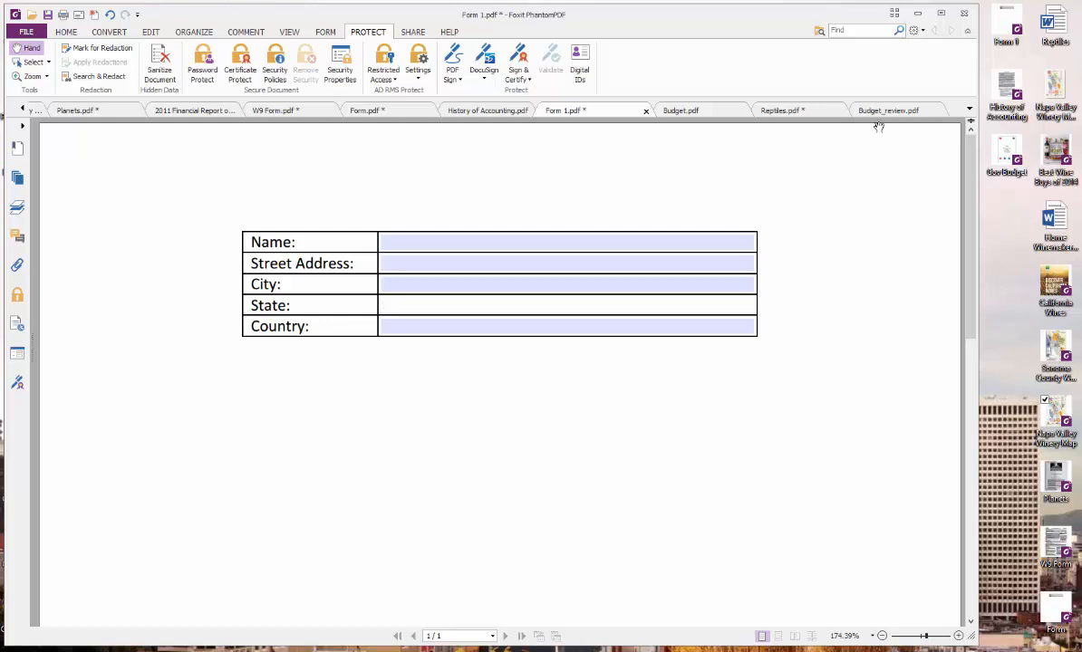
click(698, 112)
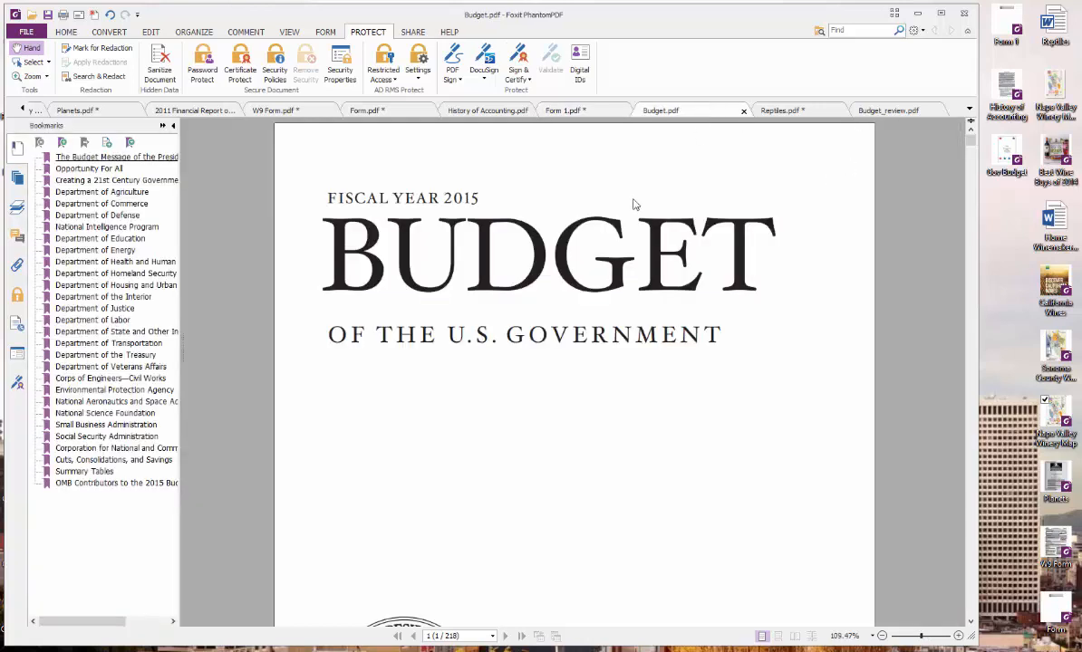
click(173, 126)
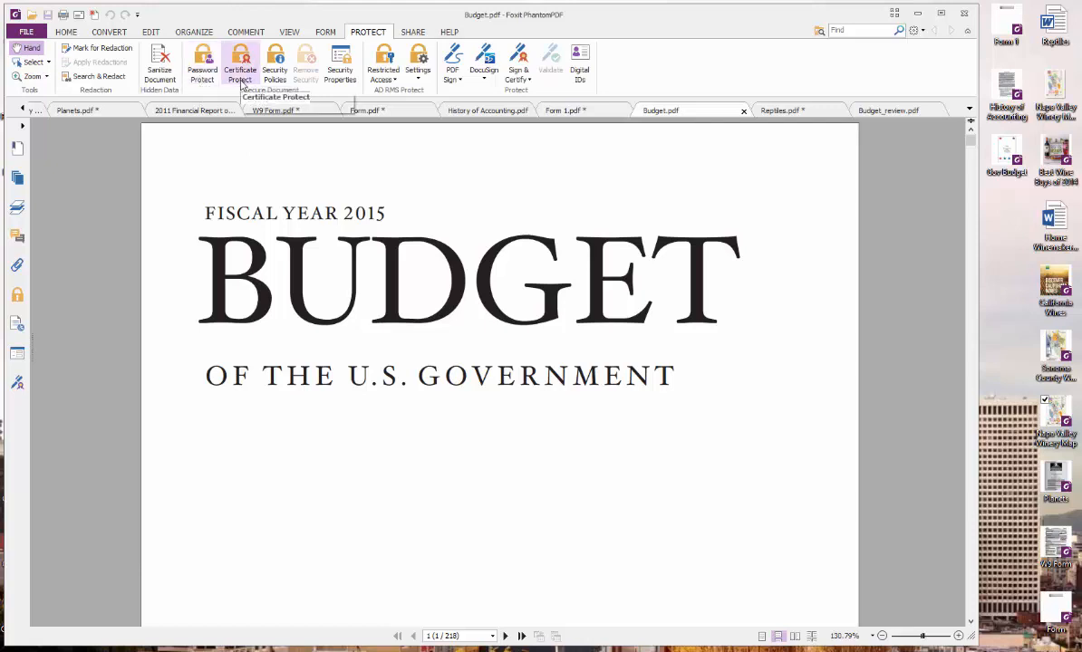
Step: In Budget.pdf's password protection settings, choose 256-bit AES encryption and enable only the document restriction, without an open password
click(203, 78)
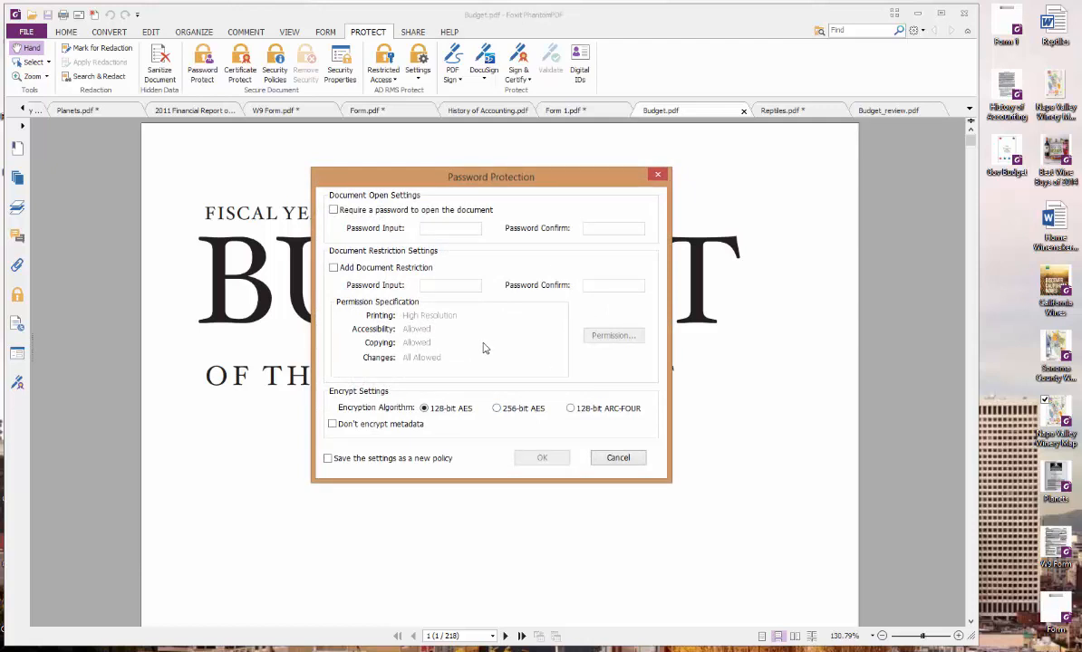
click(334, 209)
click(456, 230)
click(496, 409)
click(334, 268)
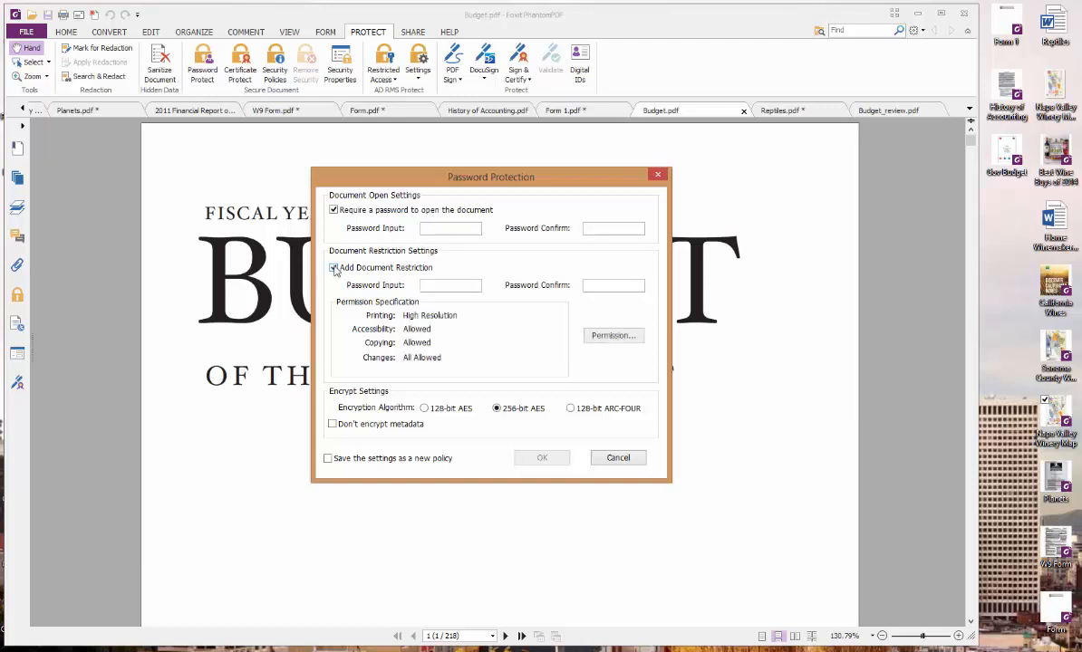
click(332, 210)
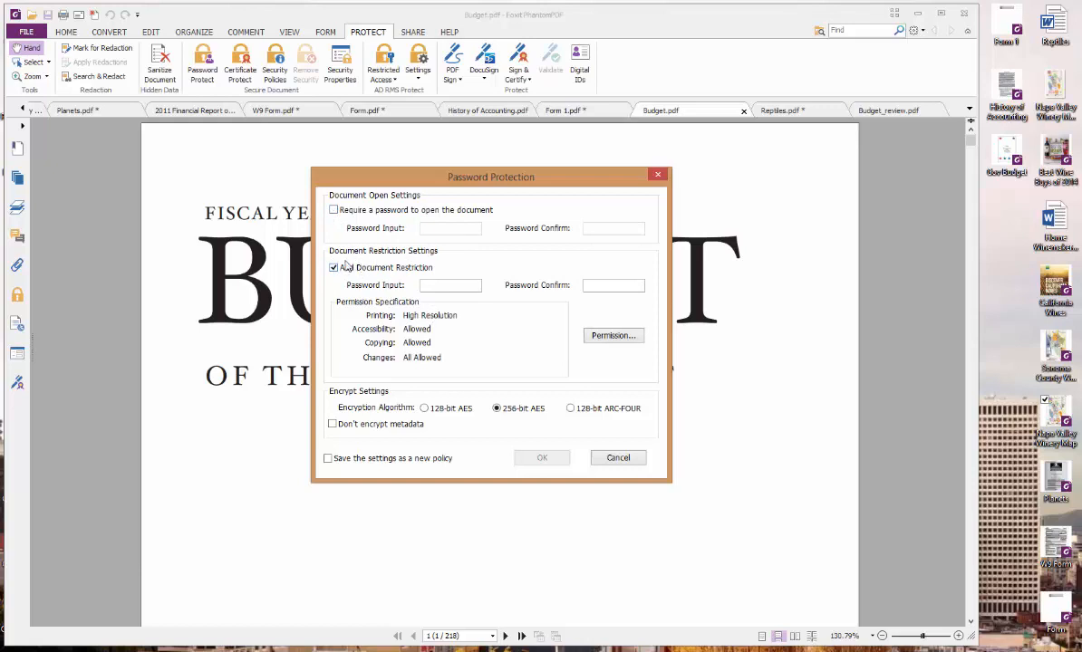
Step: Disallow modifying, managing pages and bookmarks, commenting and form filling in the restriction permissions, and cancel the password protection
click(435, 285)
click(604, 337)
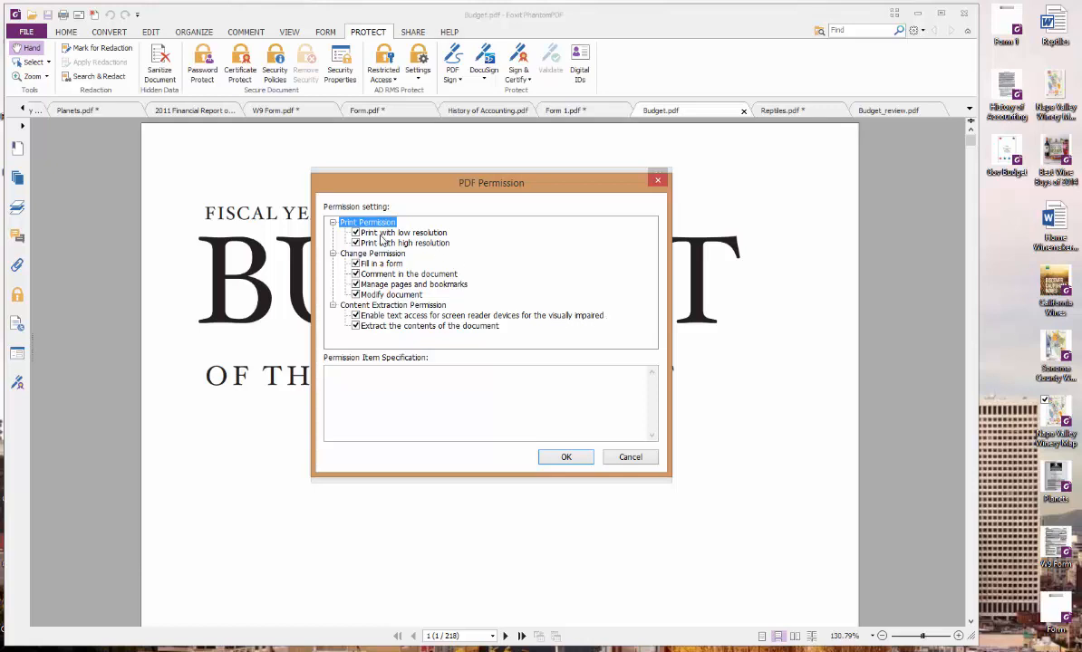
click(359, 295)
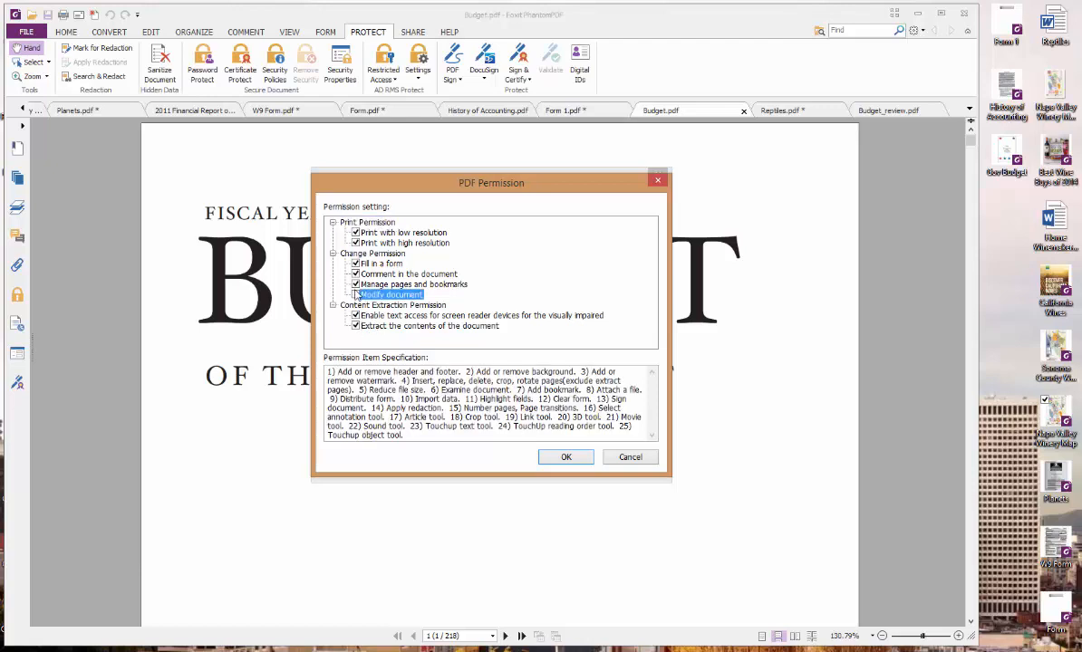
click(356, 284)
click(355, 274)
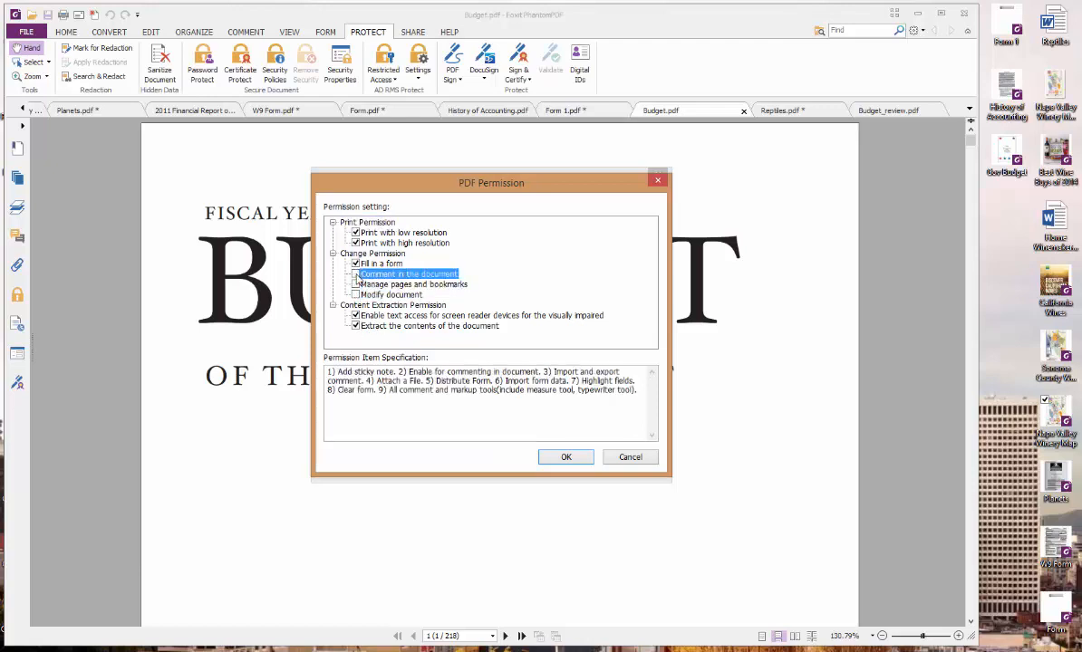
click(355, 262)
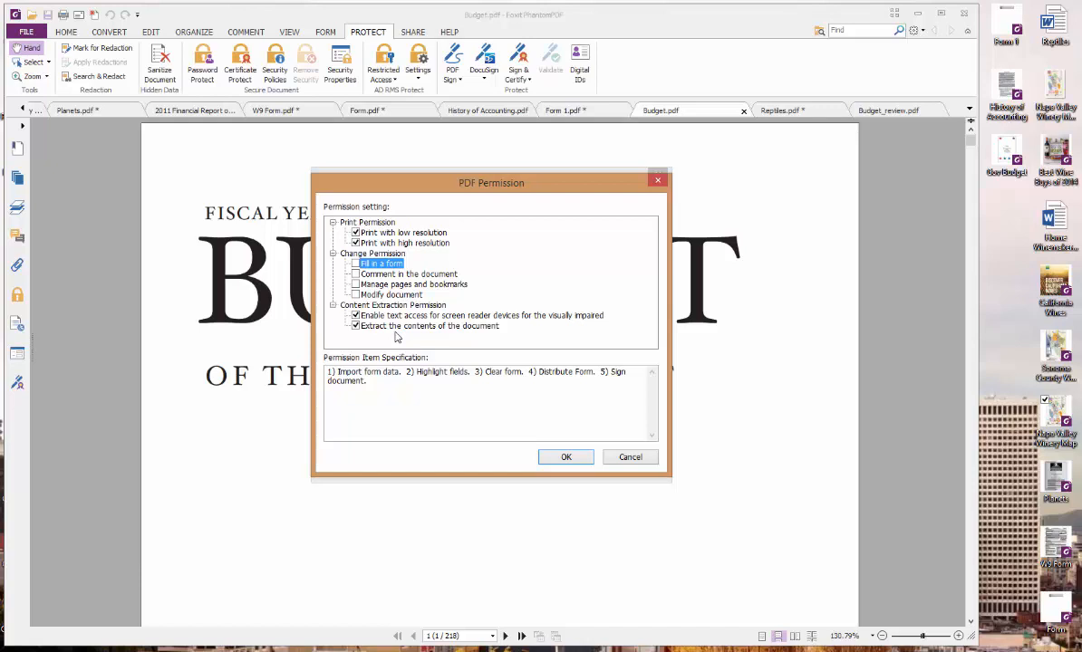
click(565, 457)
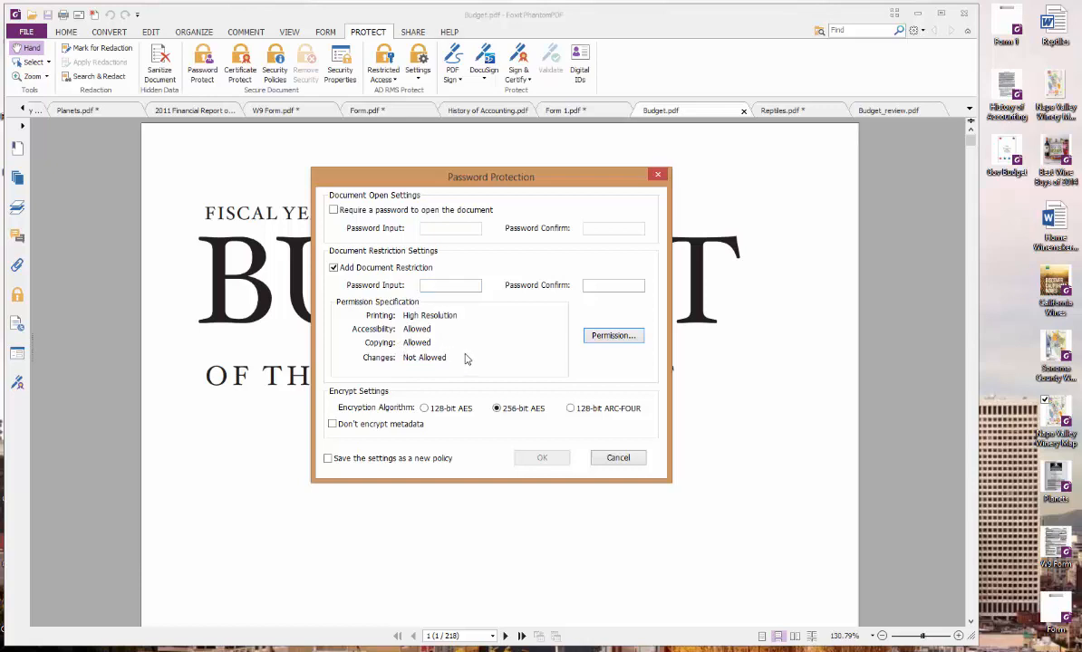
click(459, 285)
click(618, 460)
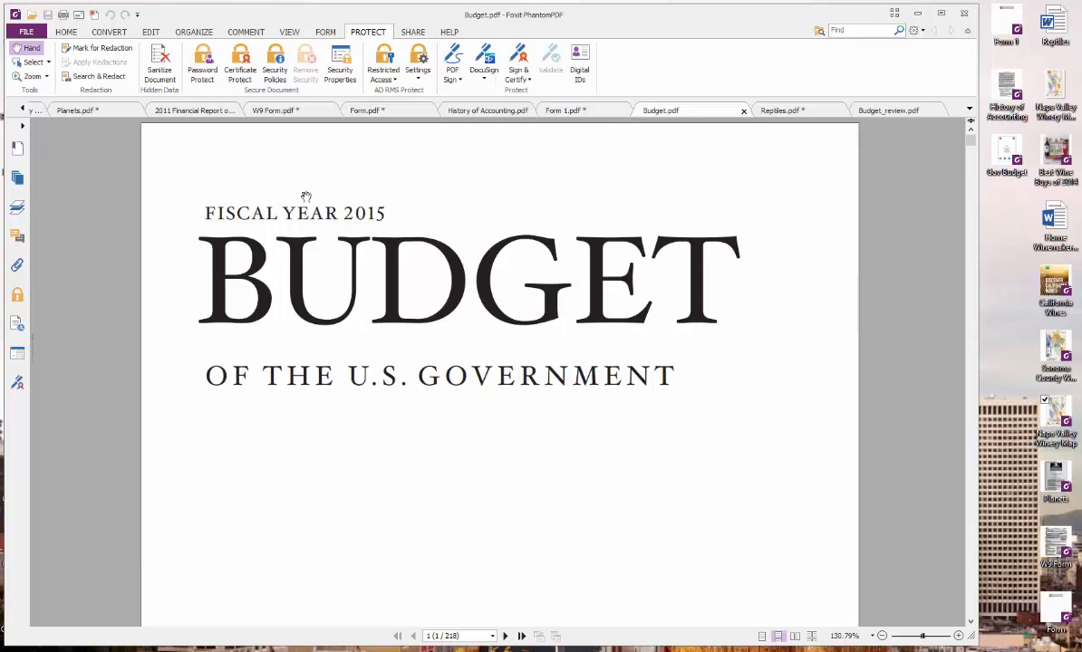
Step: Switch to W9 Form.pdf and place a digital signature area on the Signature of U.S. person line
click(270, 110)
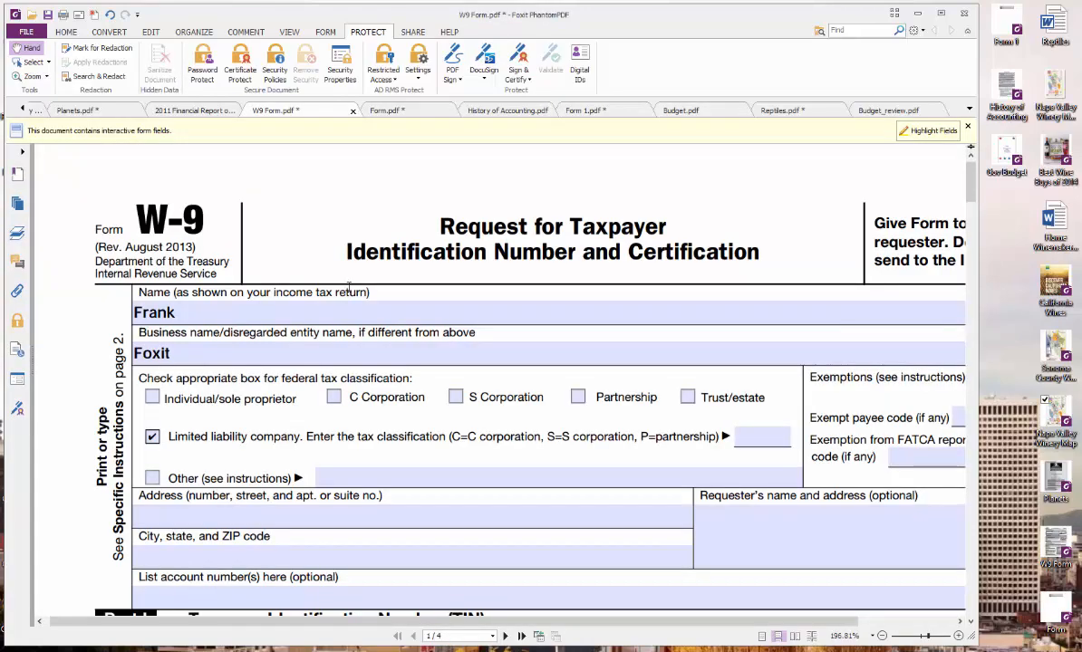
scroll(354, 290, down, 5)
scroll(359, 285, down, 5)
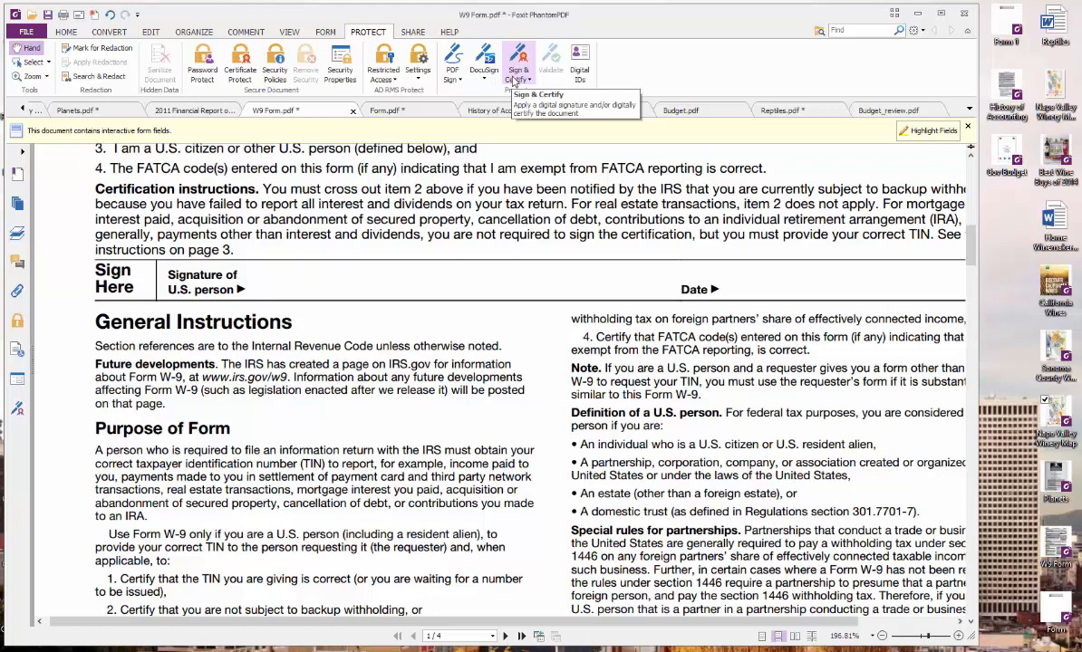
click(516, 80)
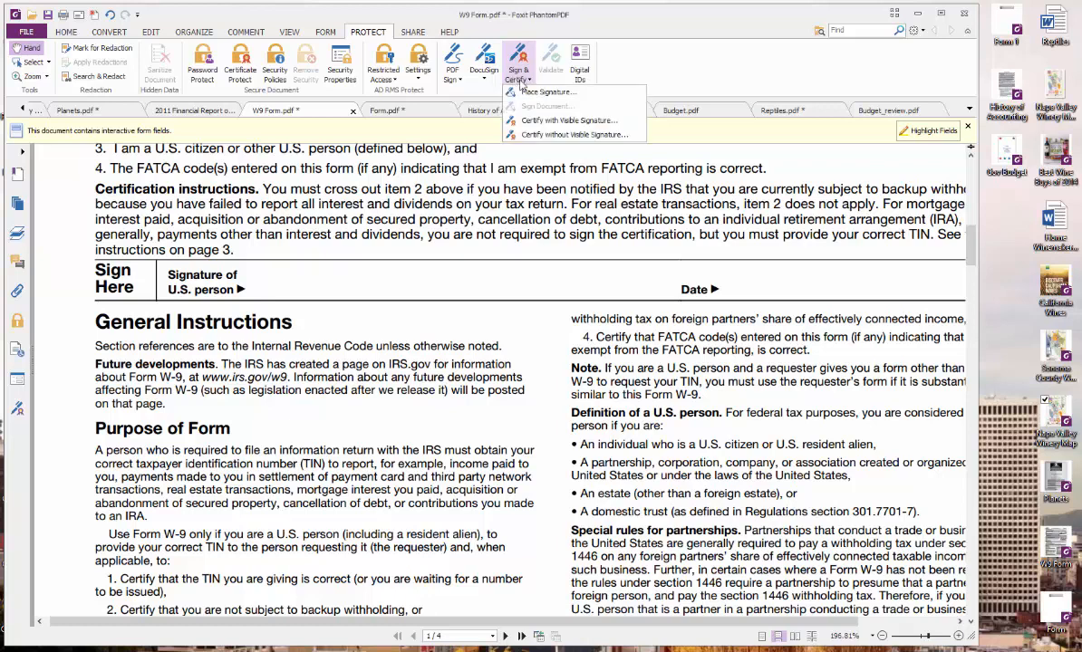
click(481, 192)
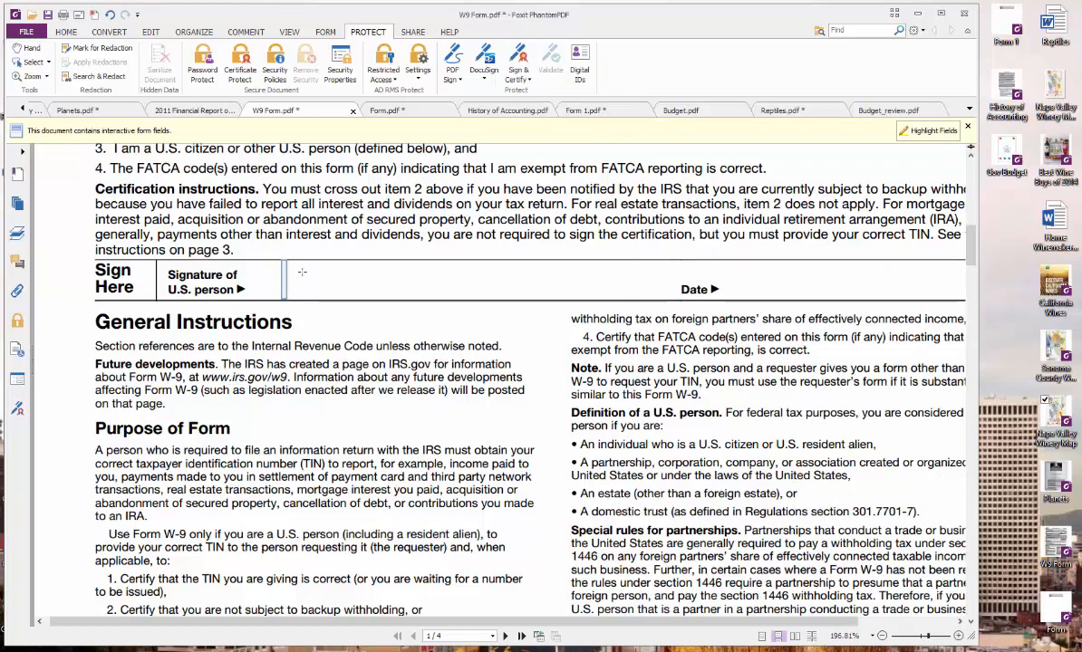
click(500, 280)
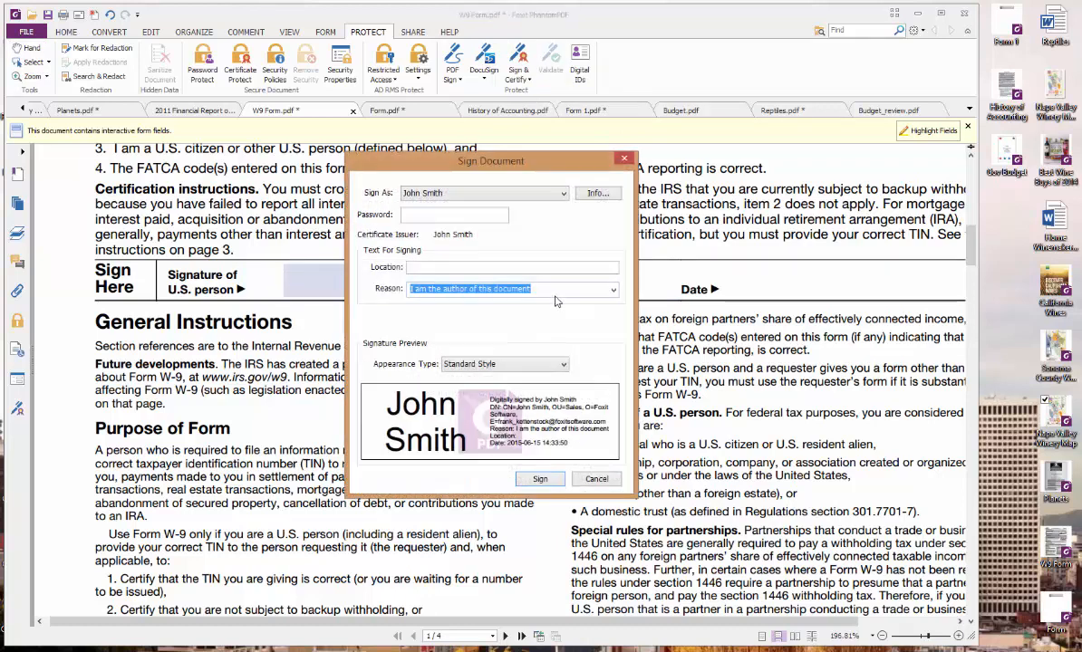
Step: Enter the digital ID's password and sign the document with the Standard Style appearance
key(Return)
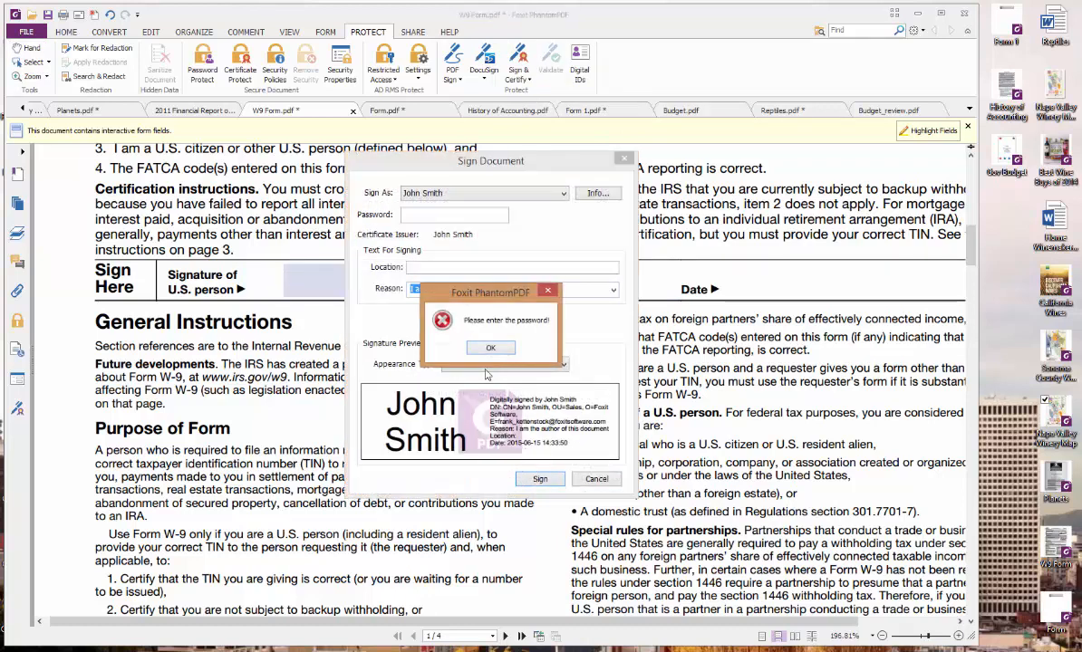
click(490, 349)
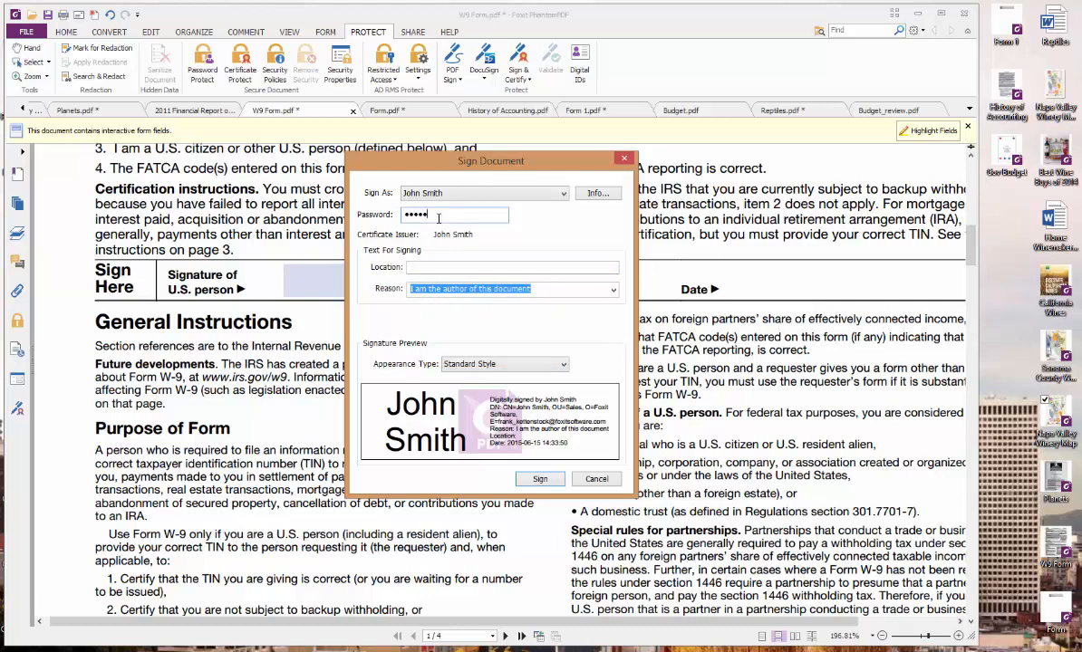
click(539, 479)
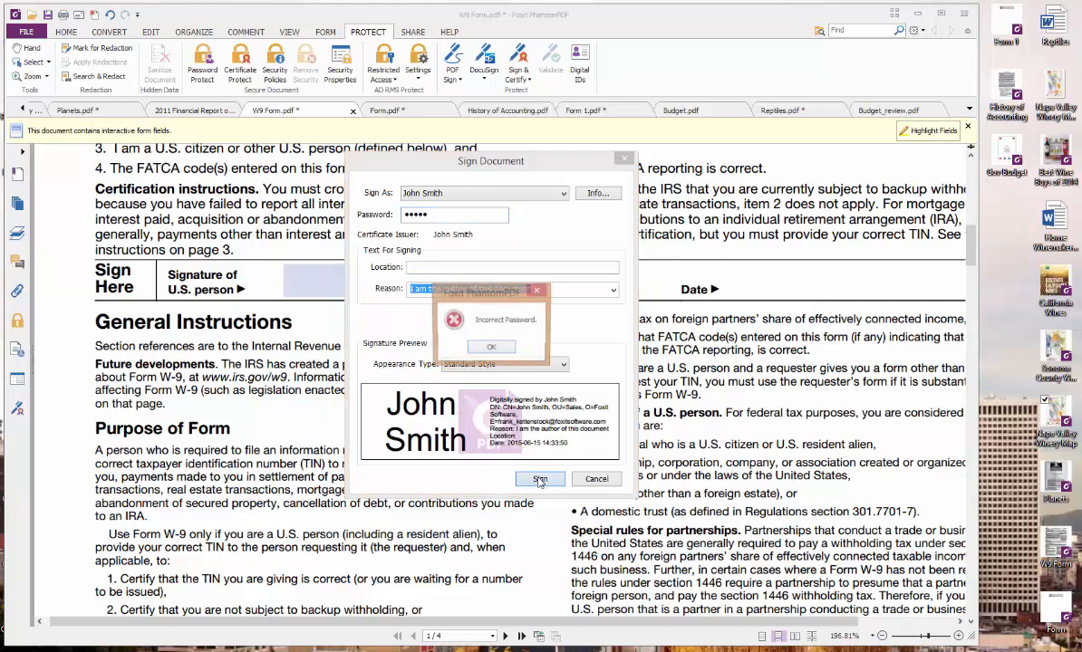
click(488, 351)
click(443, 216)
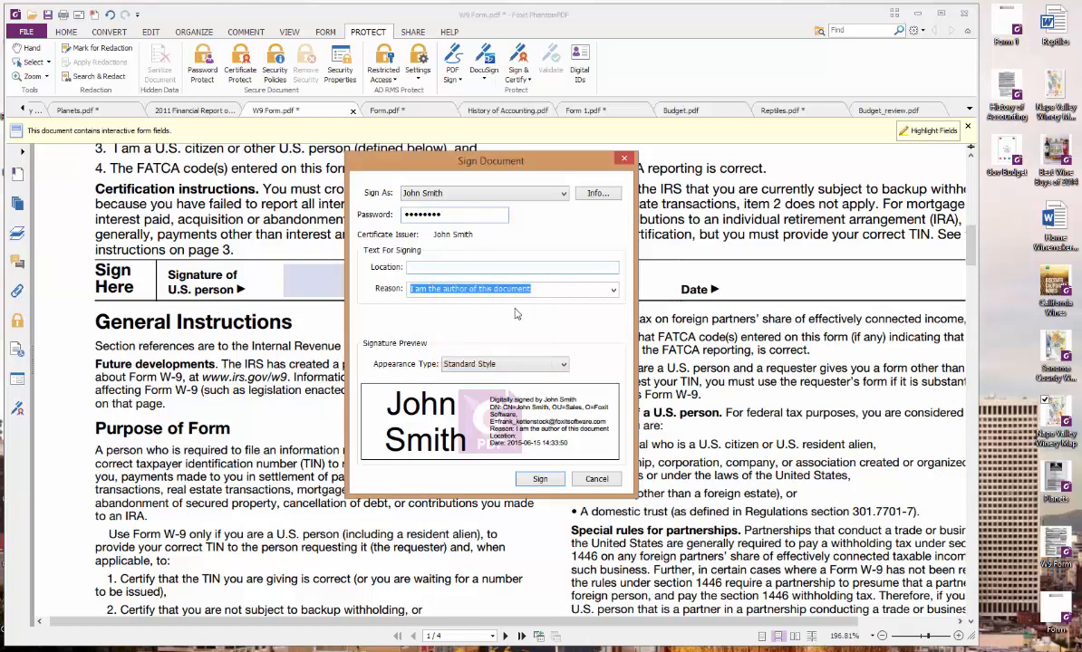
click(537, 480)
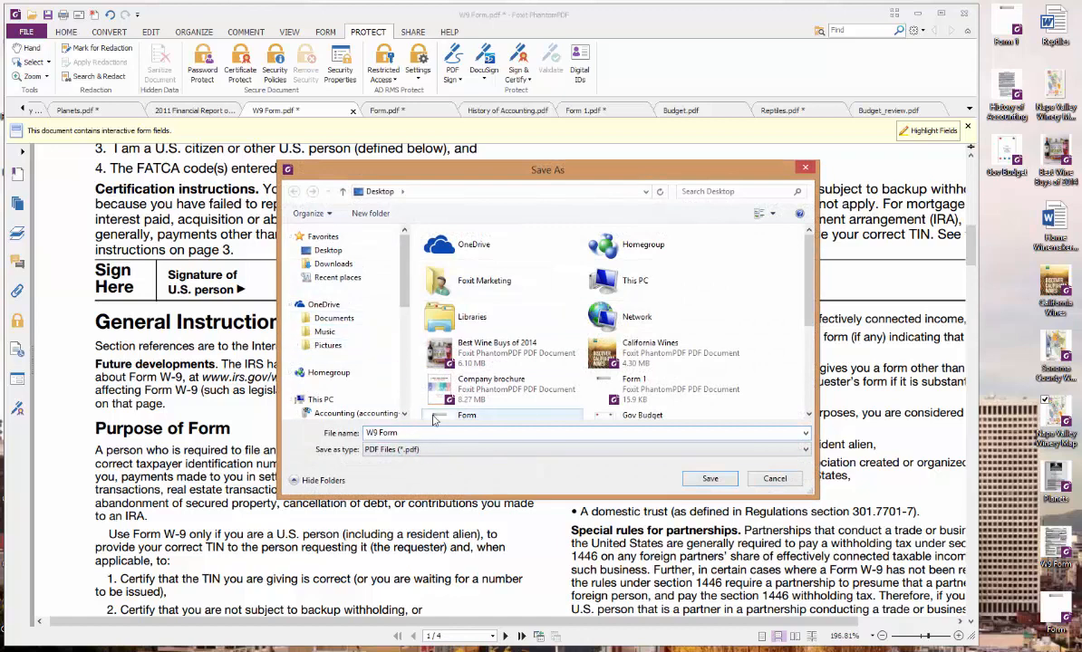
Step: Save the signed document to the Desktop as W9 Form Signed and display its editing commands
click(481, 434)
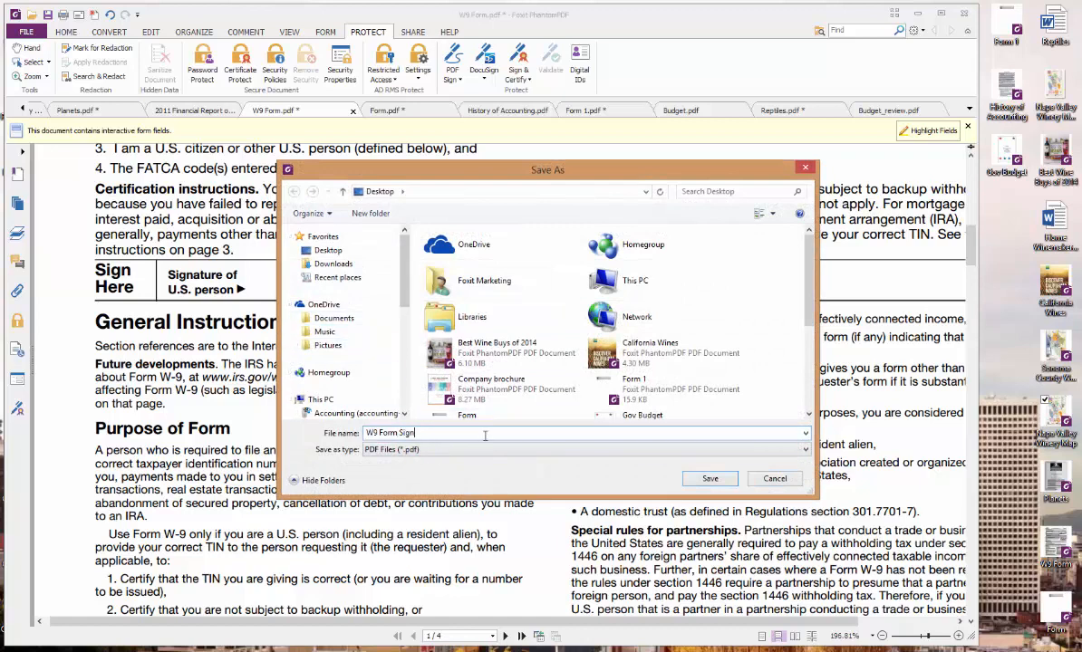
click(328, 250)
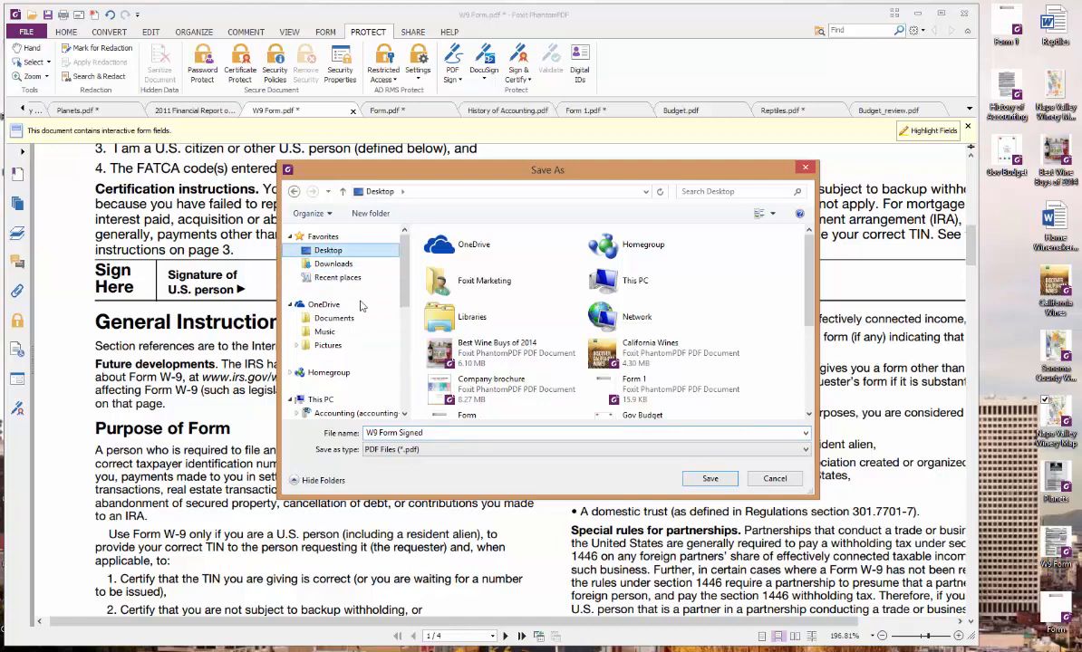
click(709, 479)
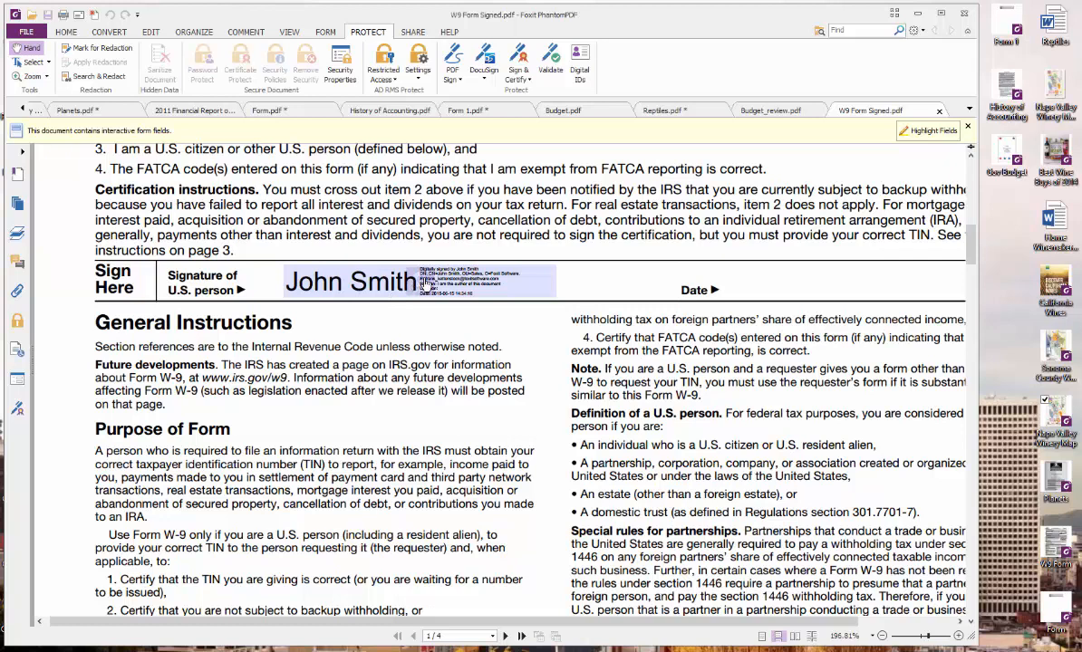
click(149, 33)
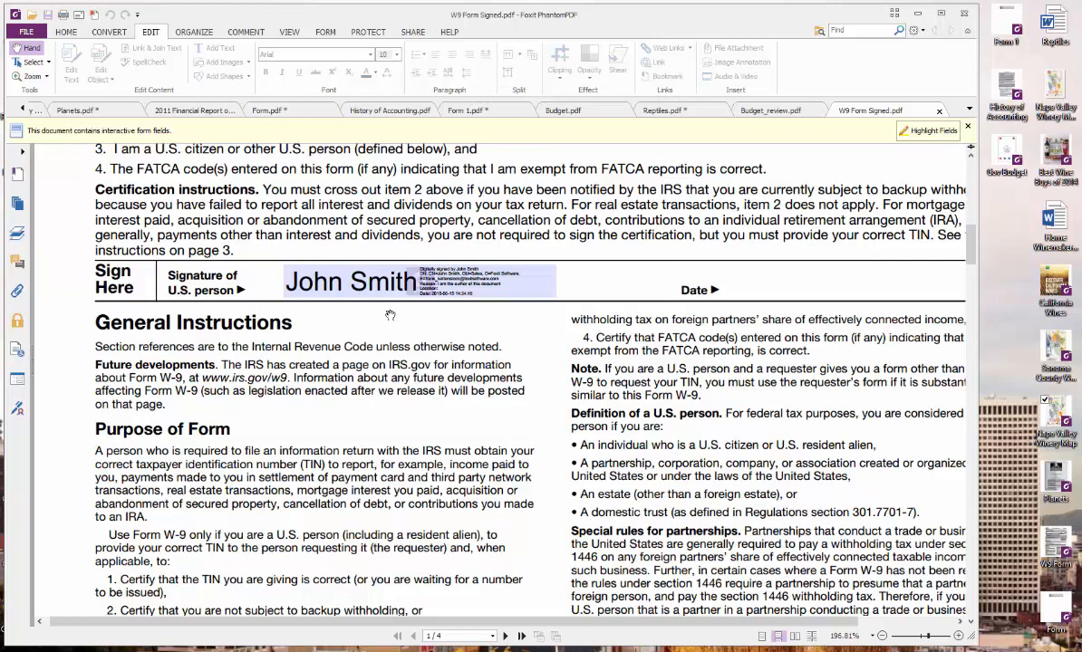
Step: Switch to Form.pdf and view the available DocuSign signing options
click(465, 115)
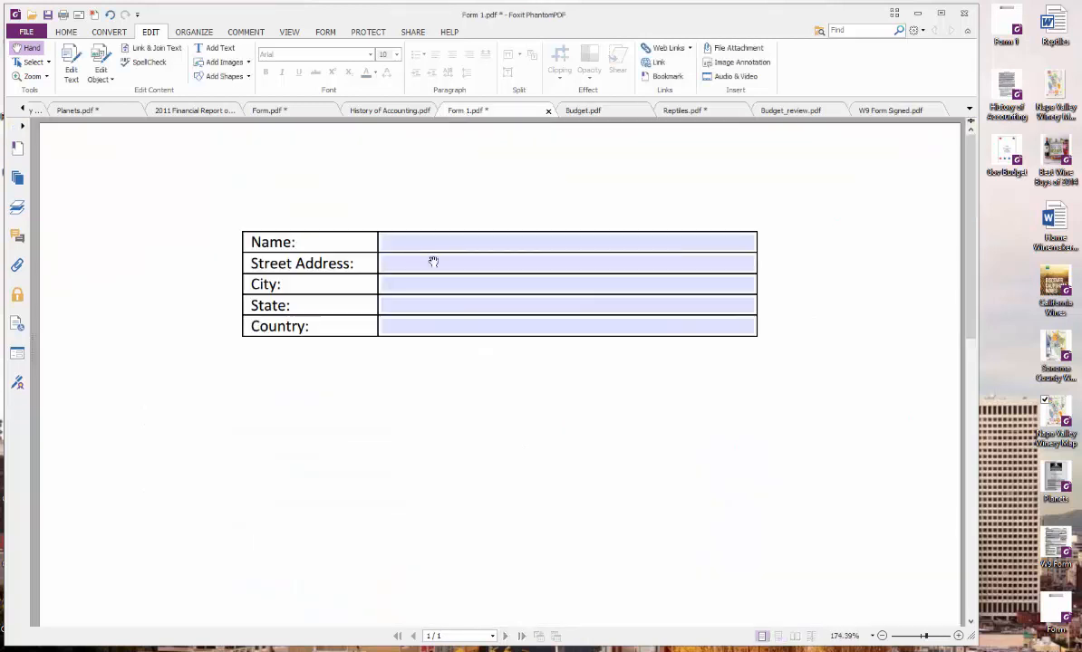
click(266, 112)
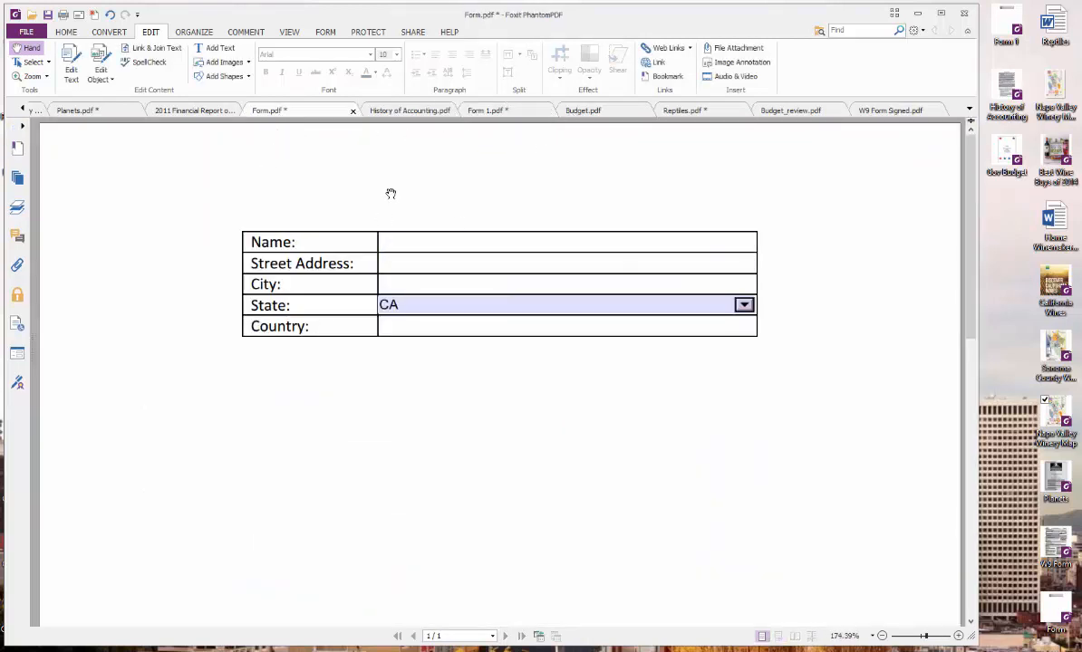
click(362, 32)
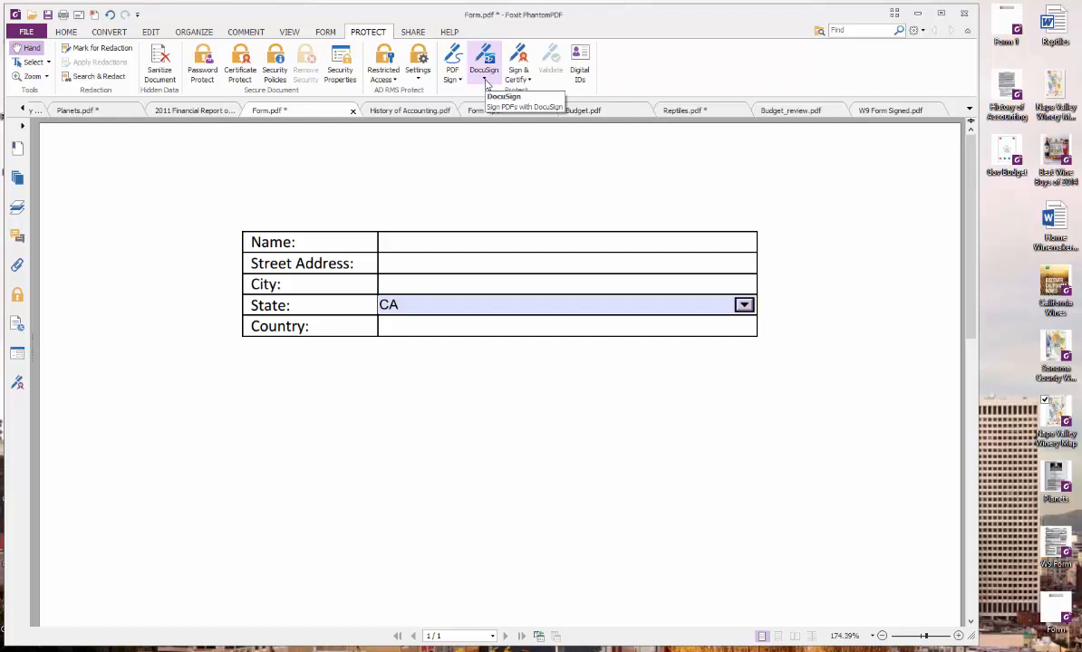
click(486, 81)
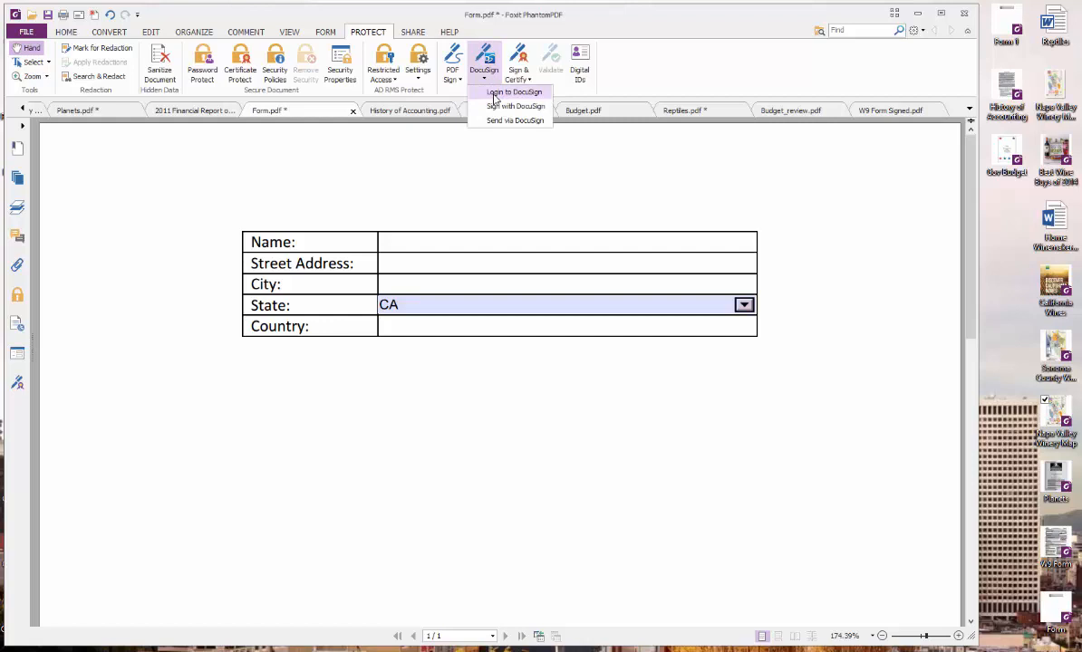
click(500, 167)
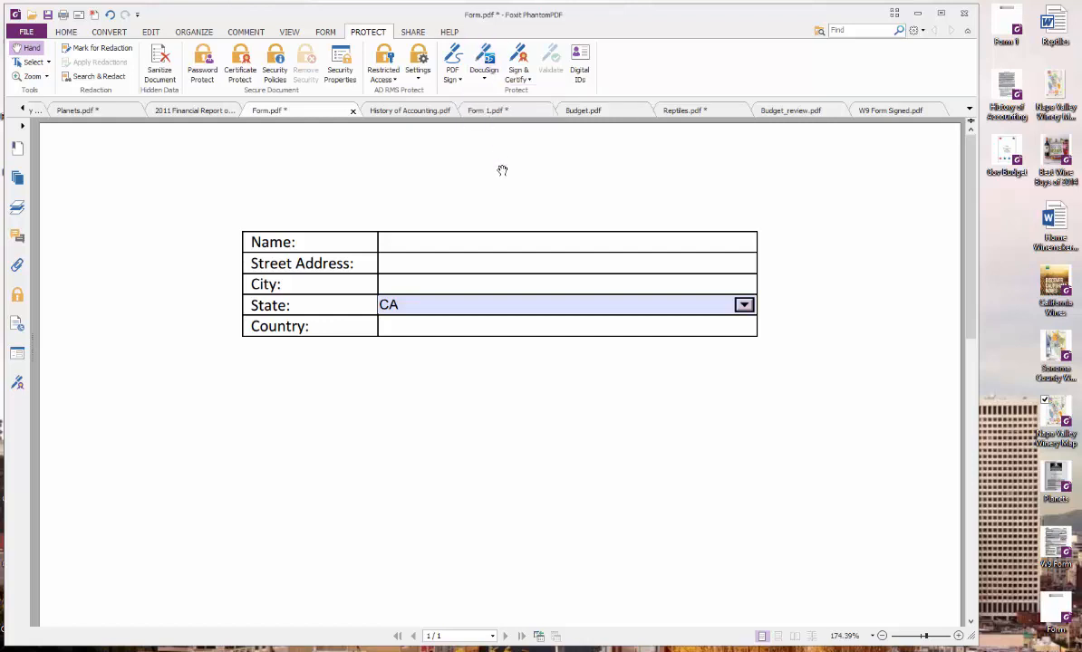
Step: Unlock the saved handwritten signature with its password and place it in the form's Name row
click(459, 82)
click(446, 124)
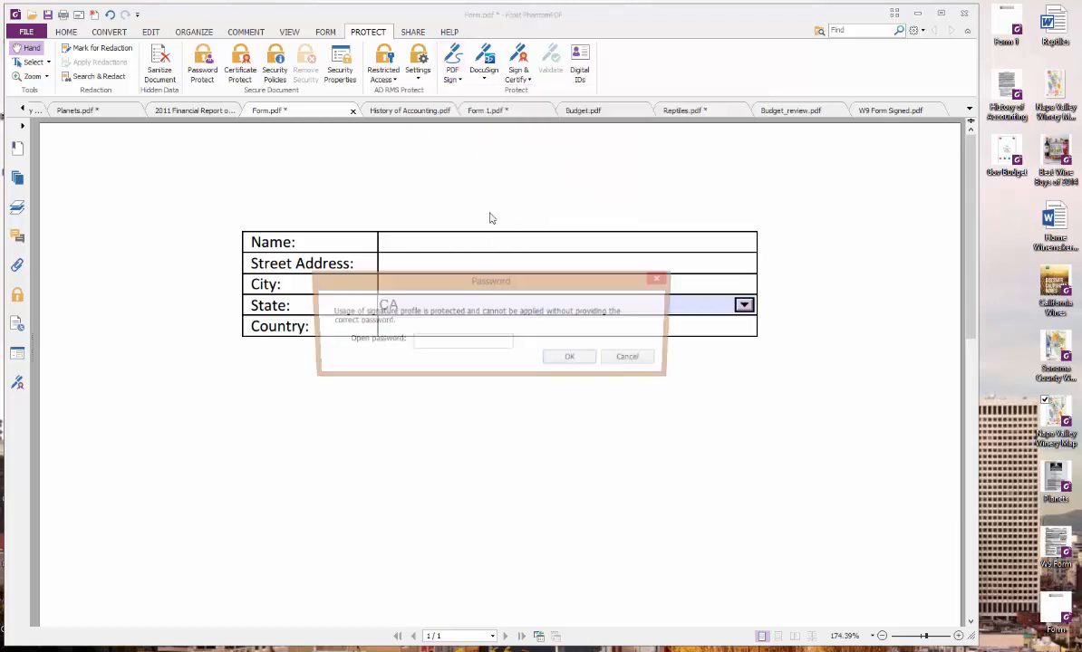
click(483, 344)
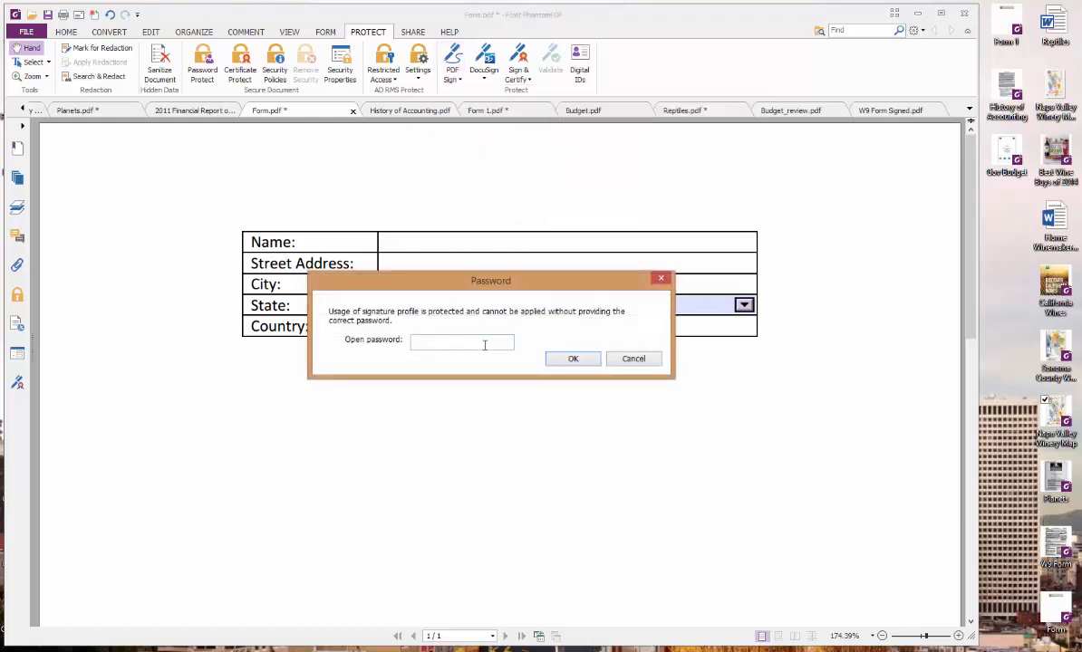
text(*****)
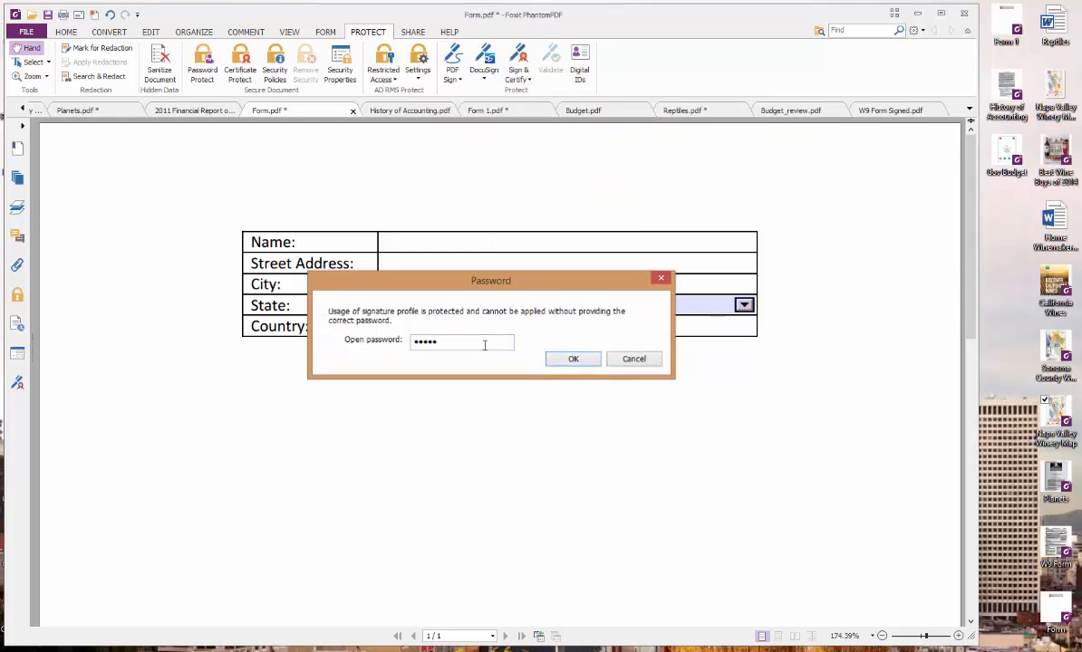
key(Return)
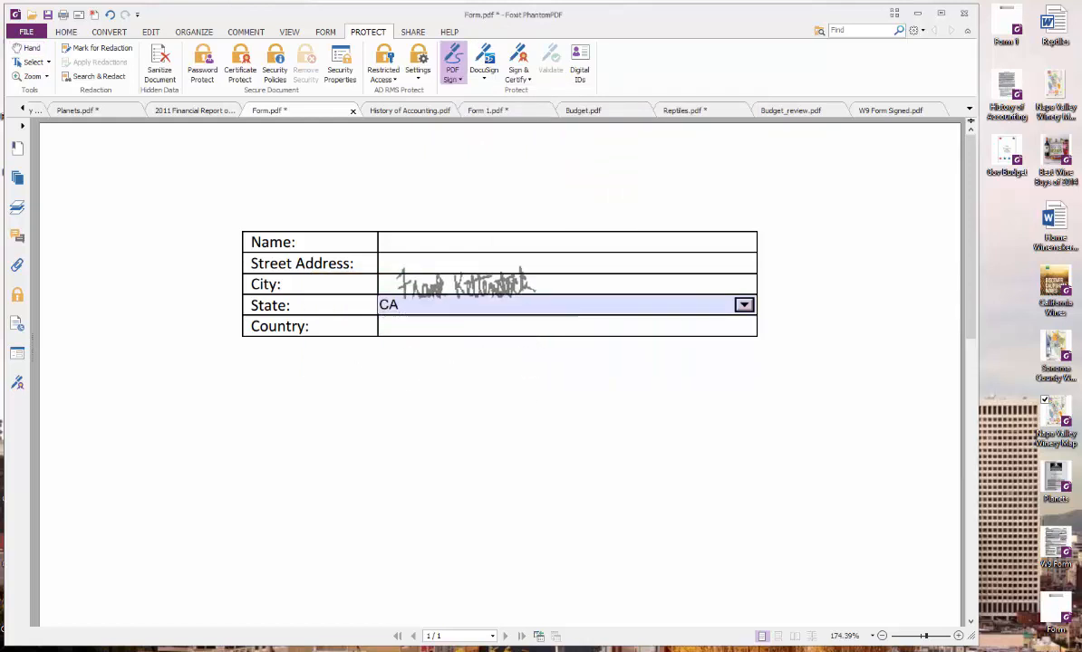
click(459, 241)
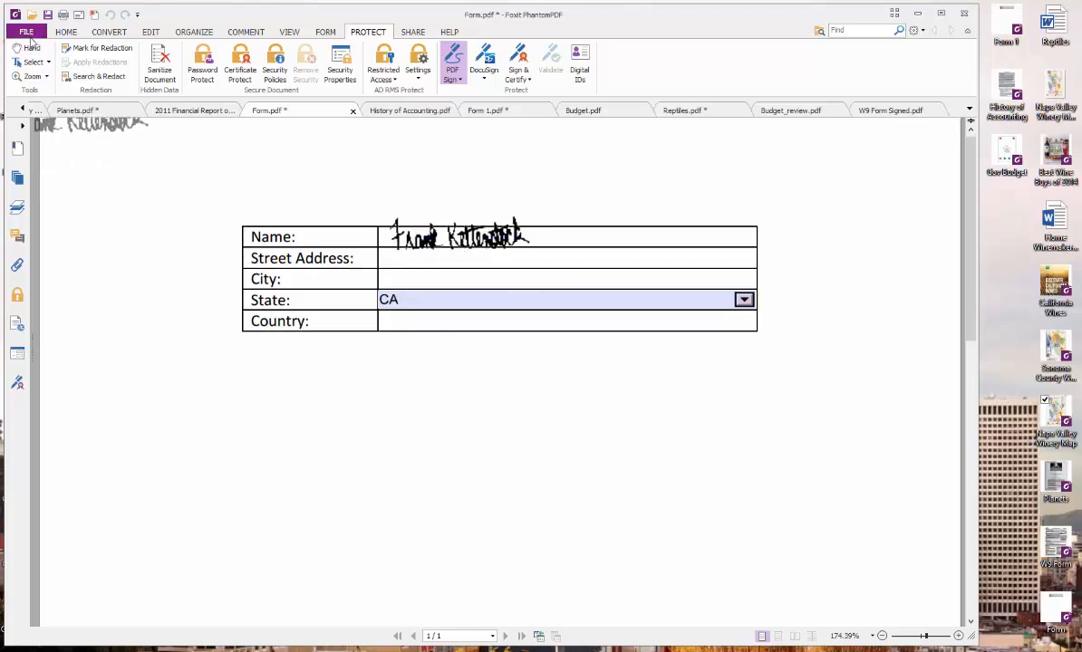
click(31, 48)
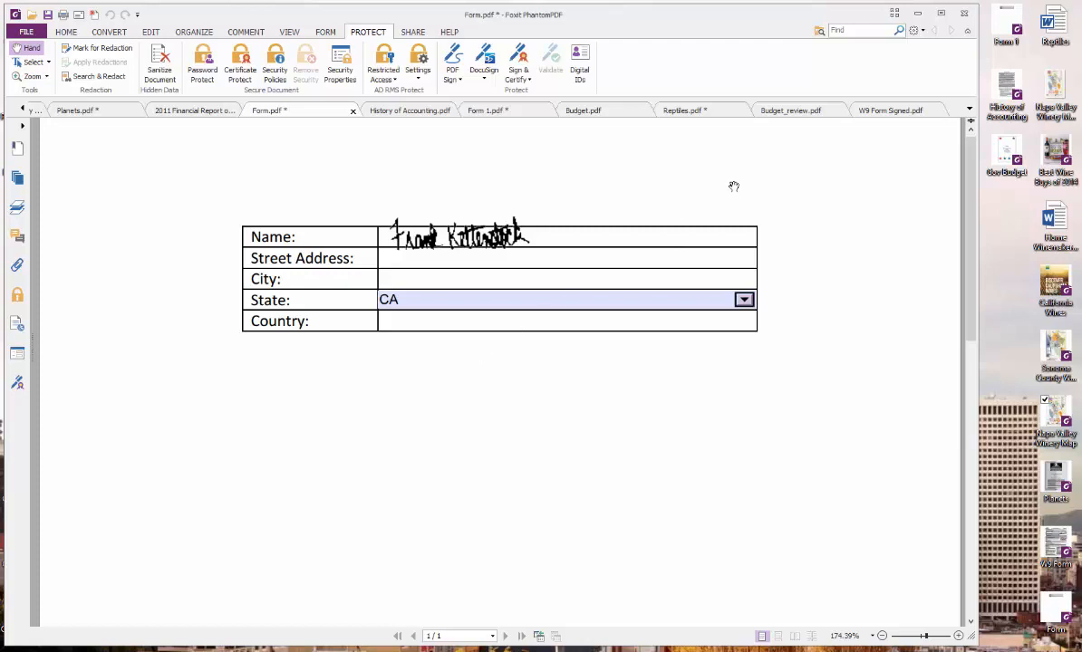
Step: Switch to History of Accounting.pdf and review its export formats for MS Office, images and plain or rich text
click(396, 112)
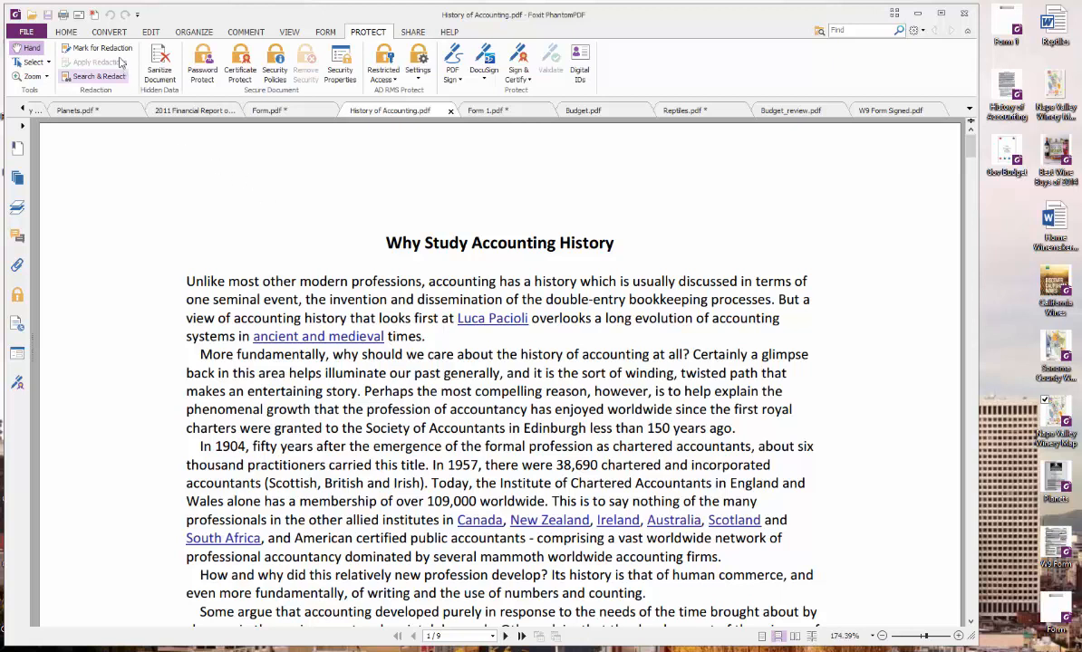
click(108, 31)
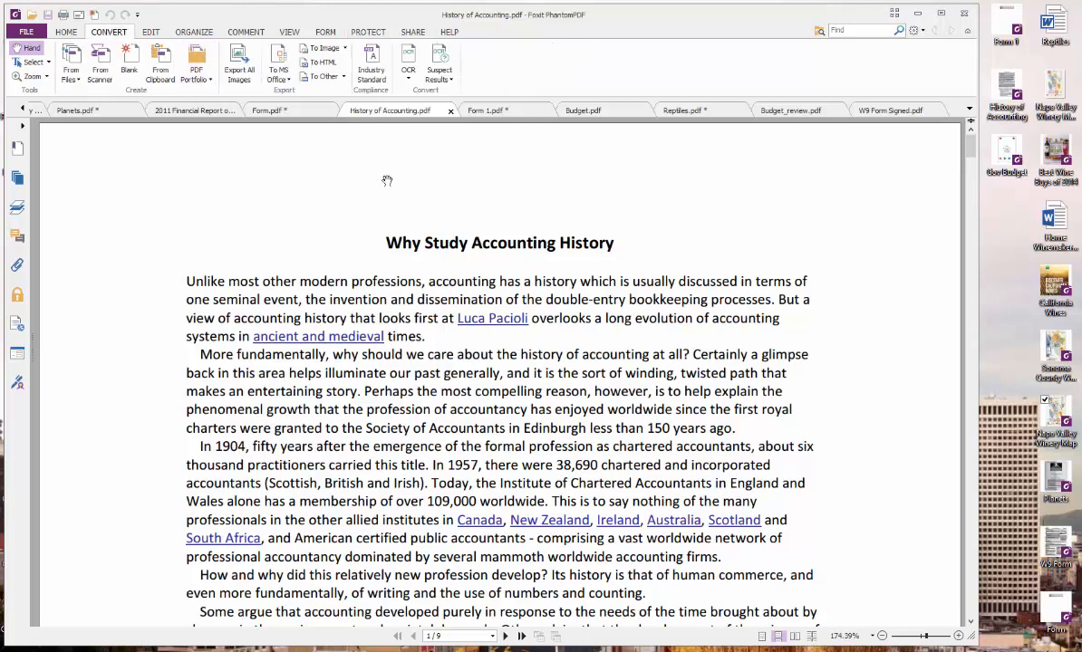
click(275, 76)
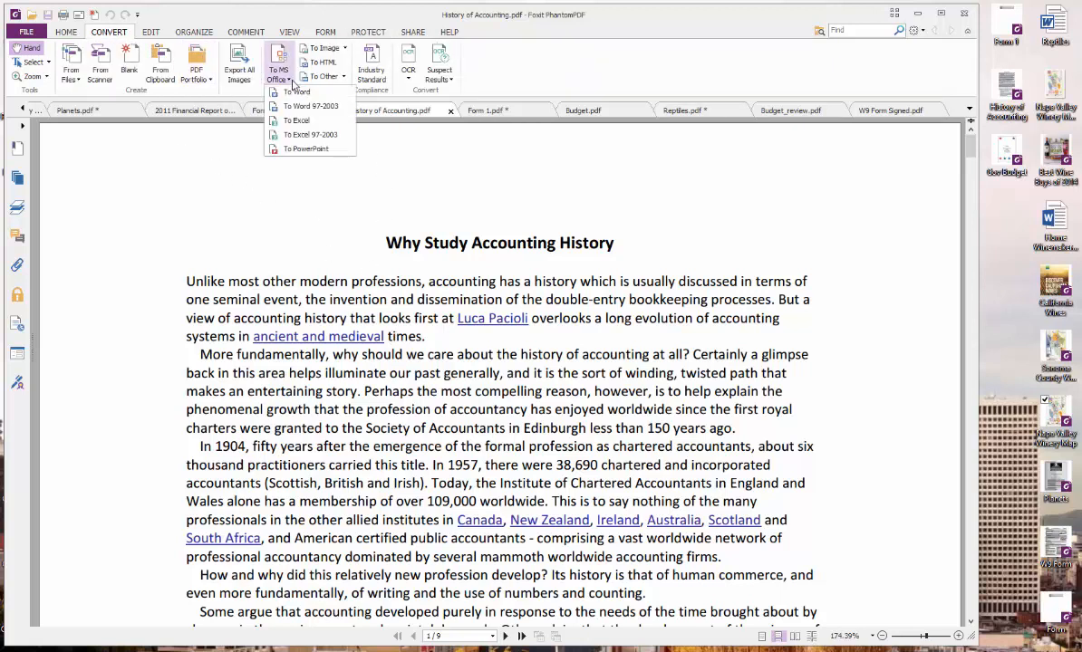
click(335, 49)
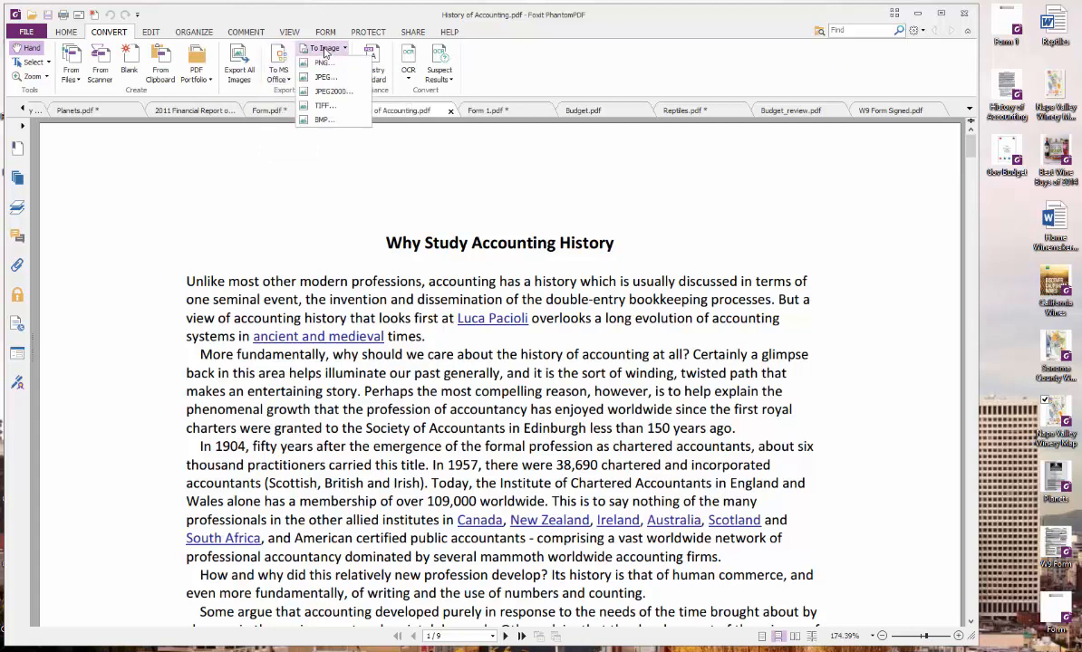
click(337, 49)
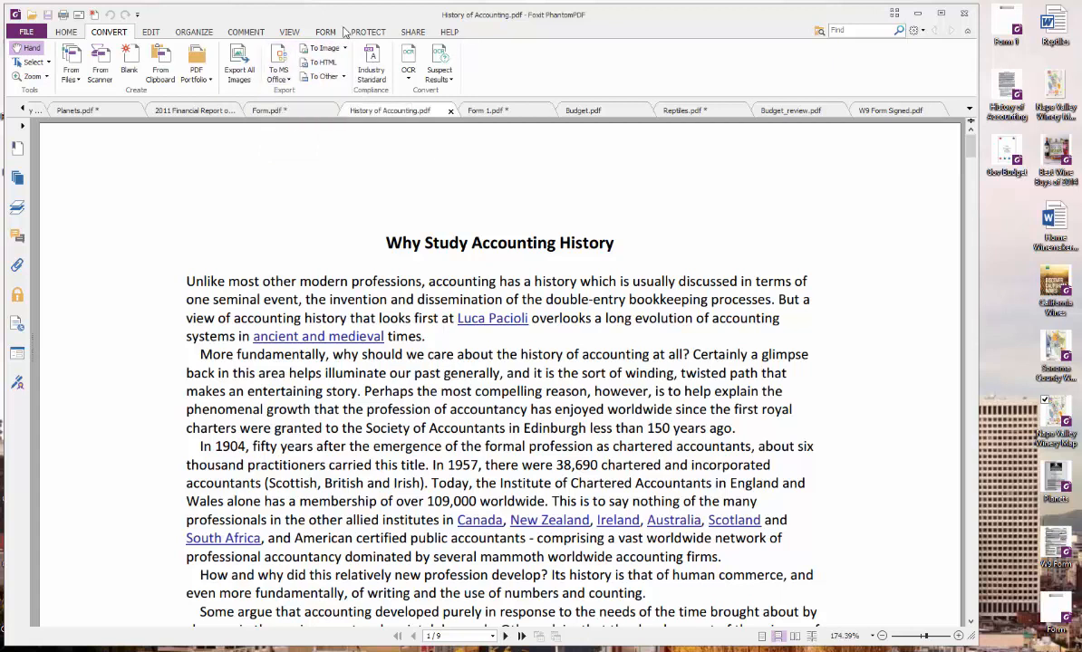
click(344, 78)
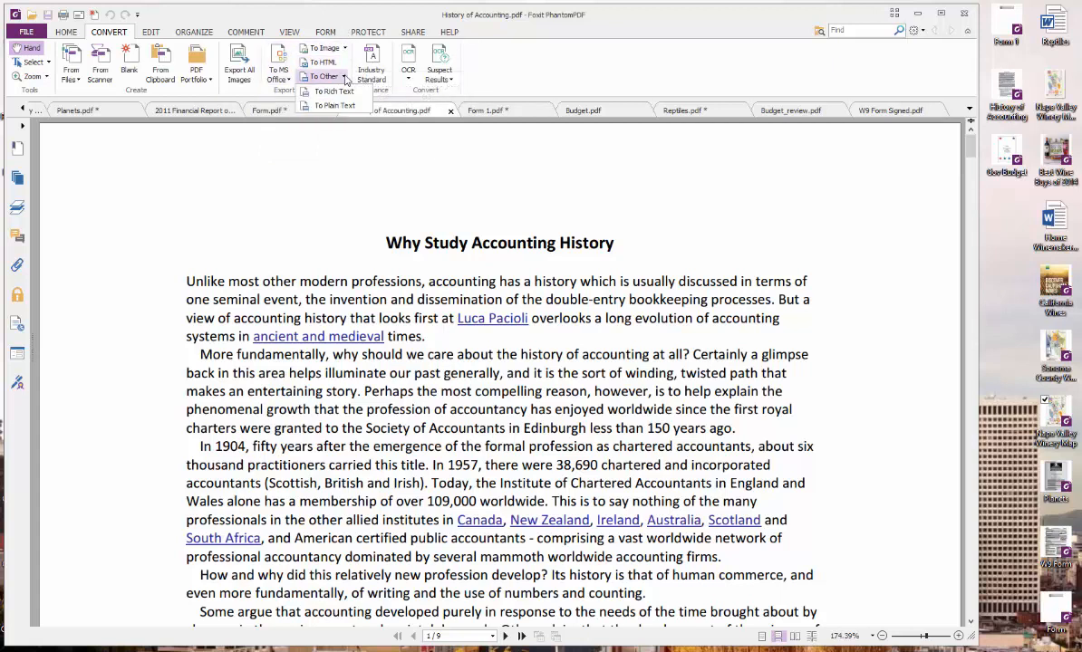
click(269, 220)
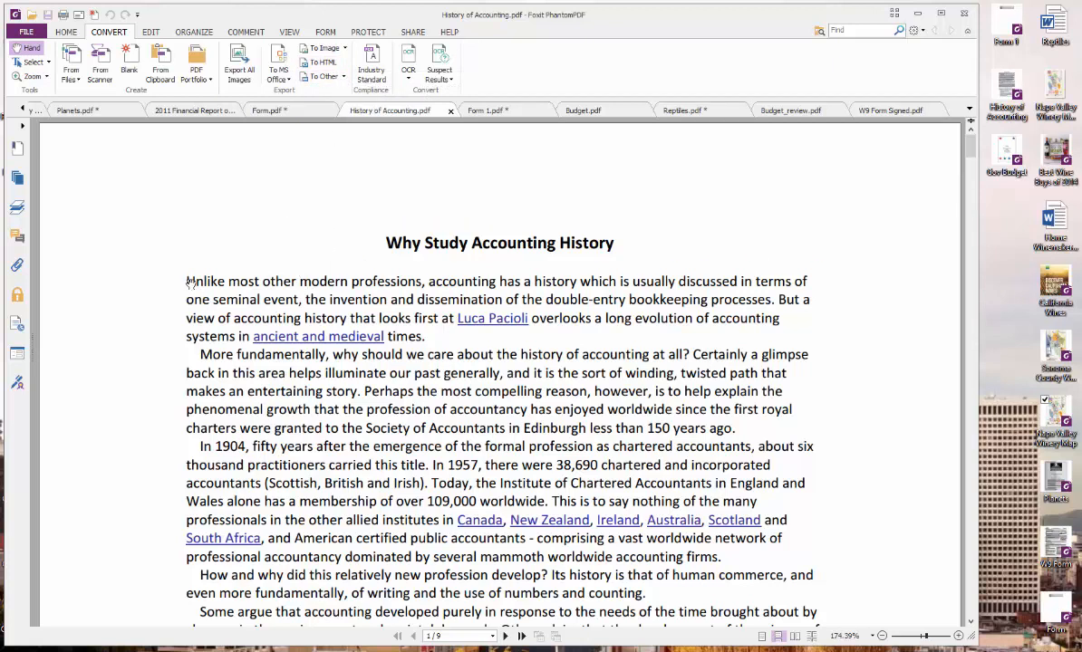
Step: Select and copy the paragraph beginning "More fundamentally" in History of Accounting.pdf
click(48, 63)
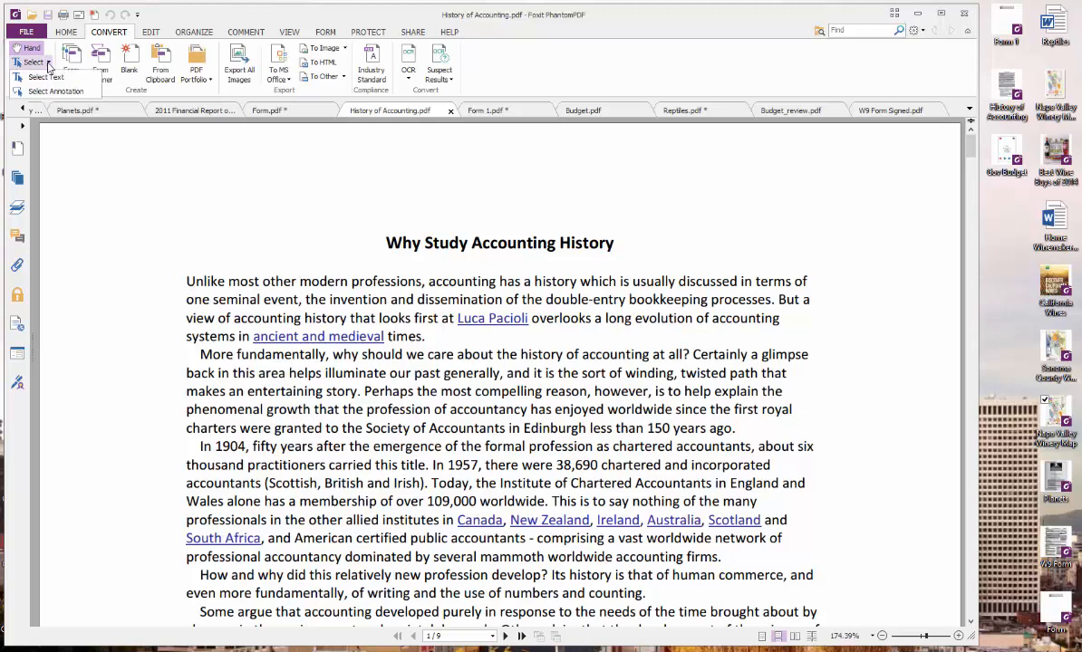
click(43, 77)
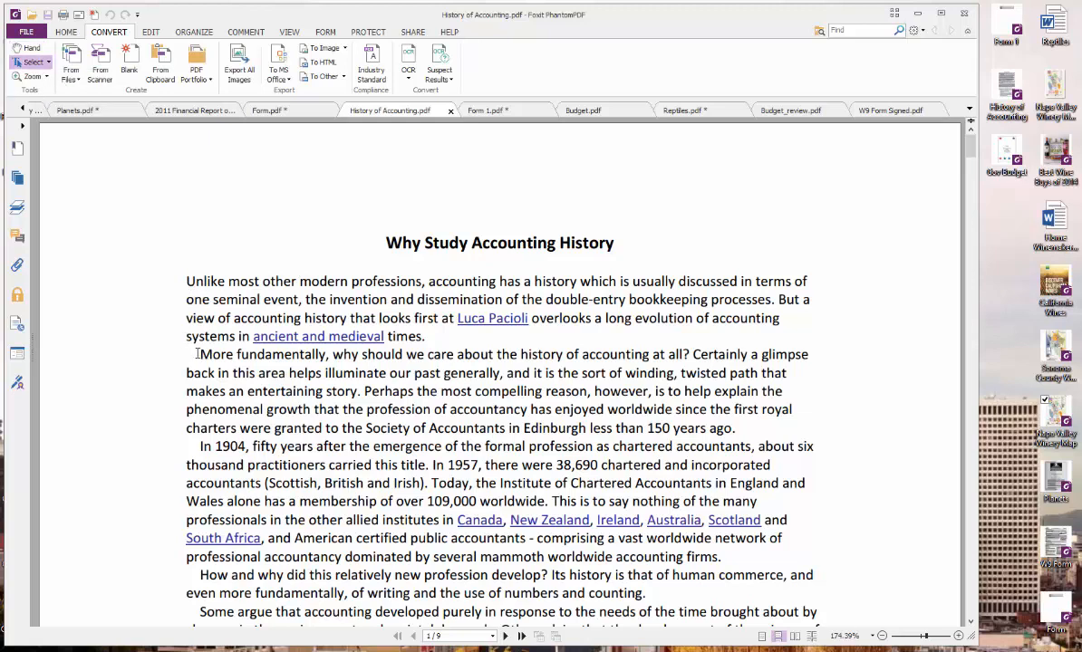
drag(199, 353, 743, 428)
key(ctrl+c)
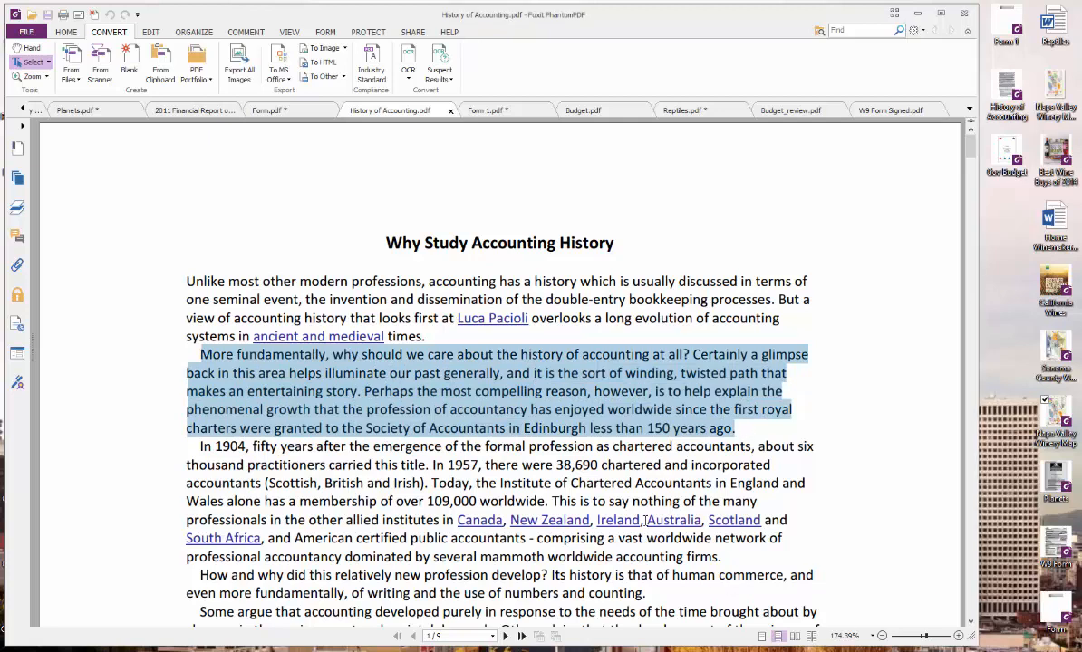
Step: Paste the paragraph into a new blank Word document, insert "ffffief" after "our", and return to the PDF
click(444, 651)
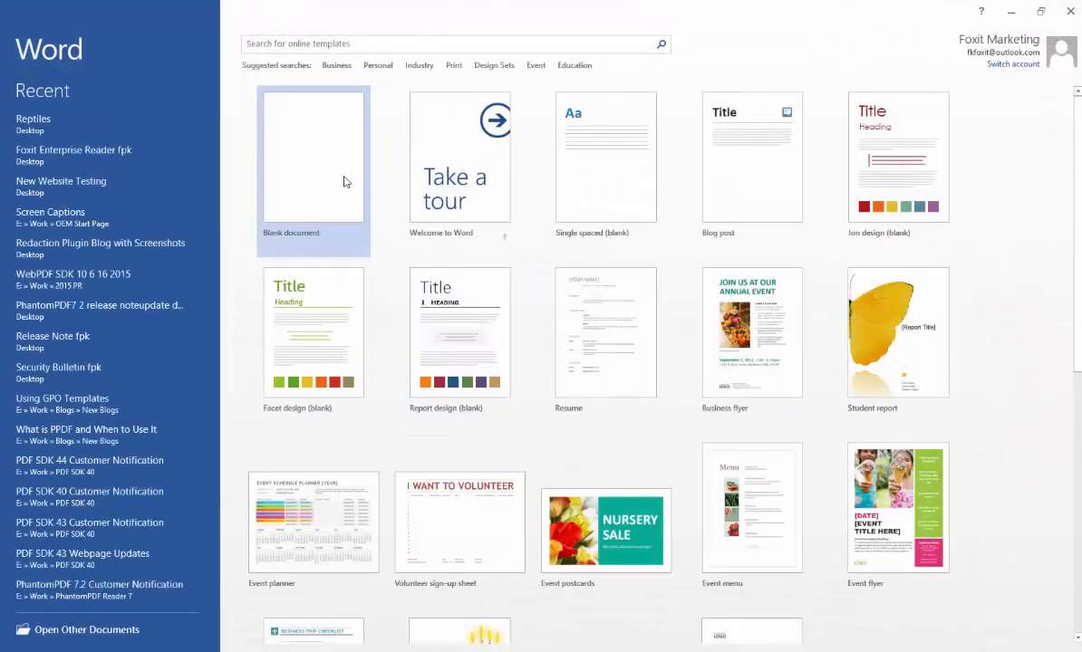
click(344, 182)
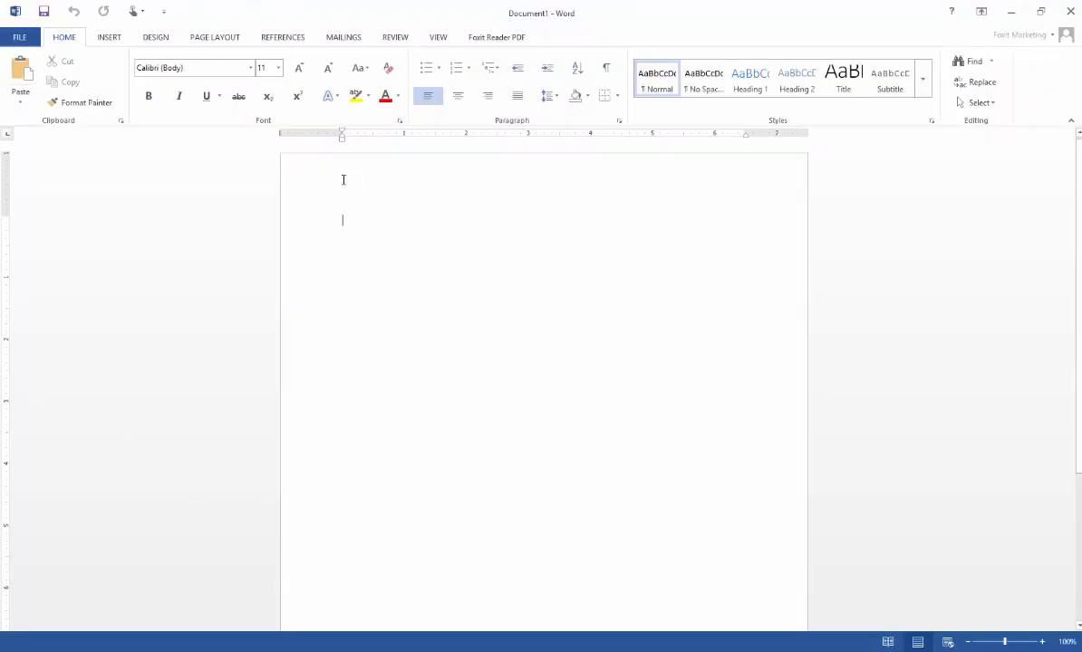
key(ctrl+v)
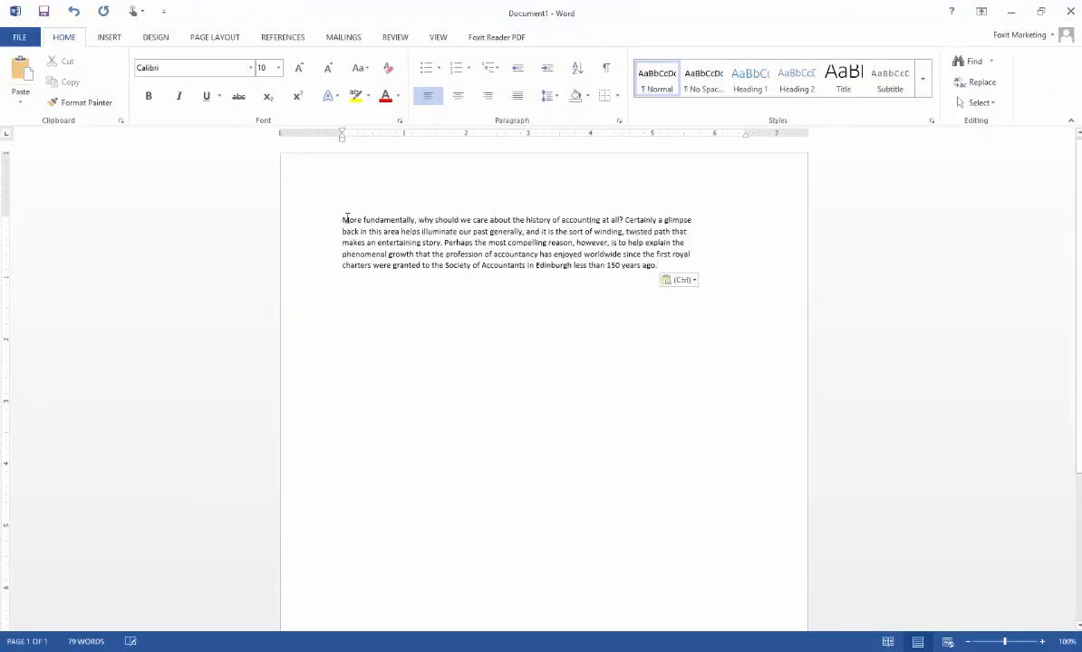
click(471, 231)
text(ffffief)
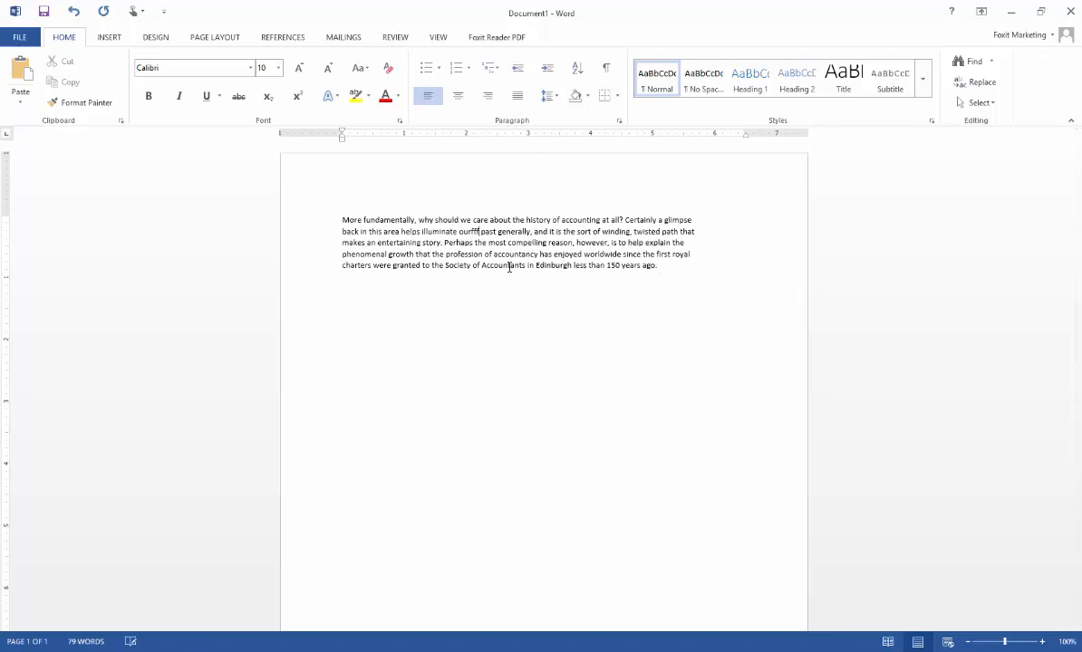
click(1010, 11)
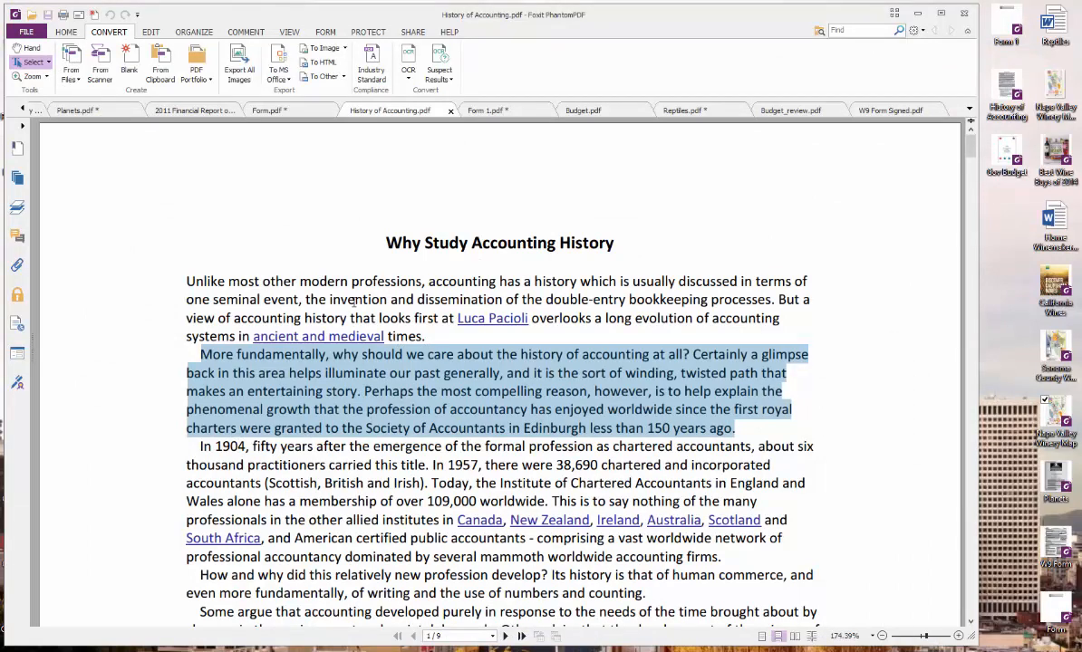
Step: Deselect the paragraph and export the whole PDF to the Desktop as a Word document (.docx) named History of Accounting
click(344, 284)
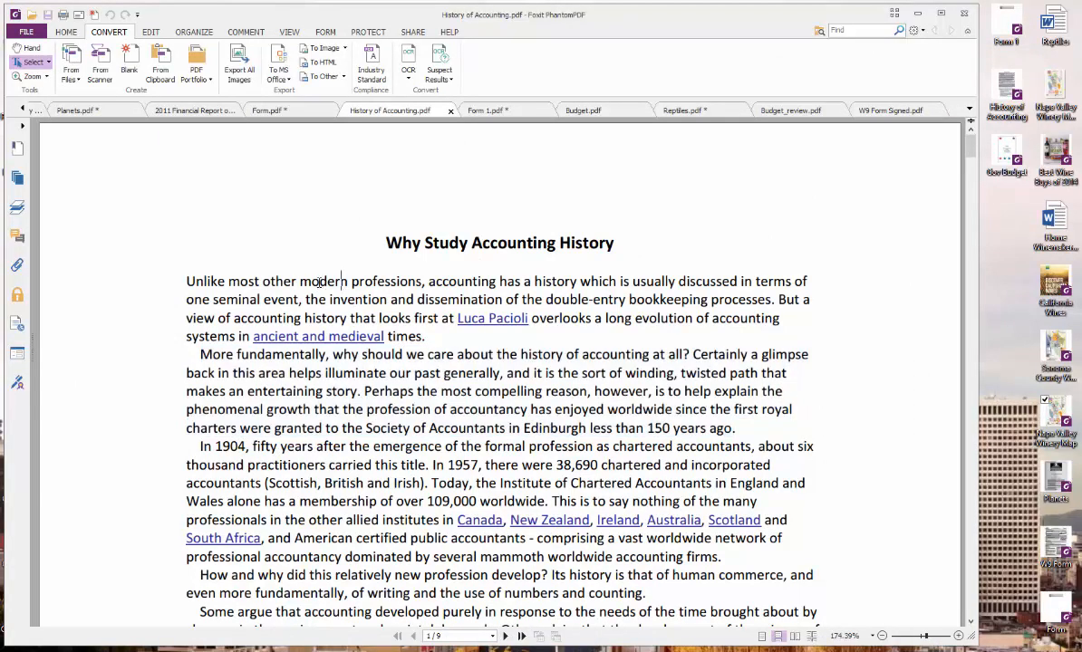
click(290, 81)
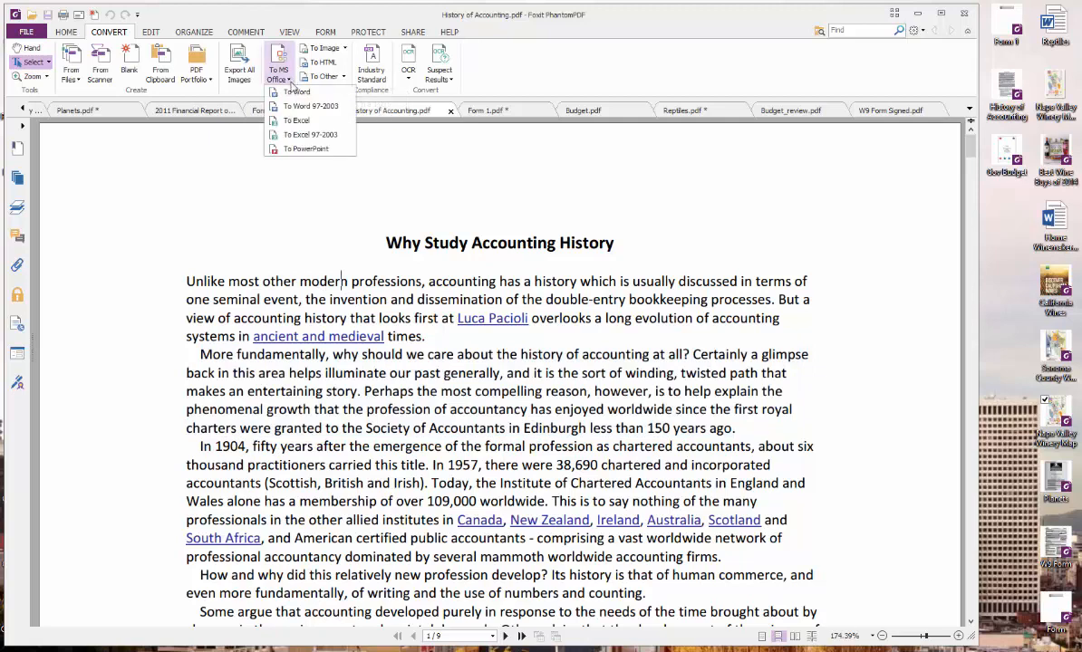
click(292, 98)
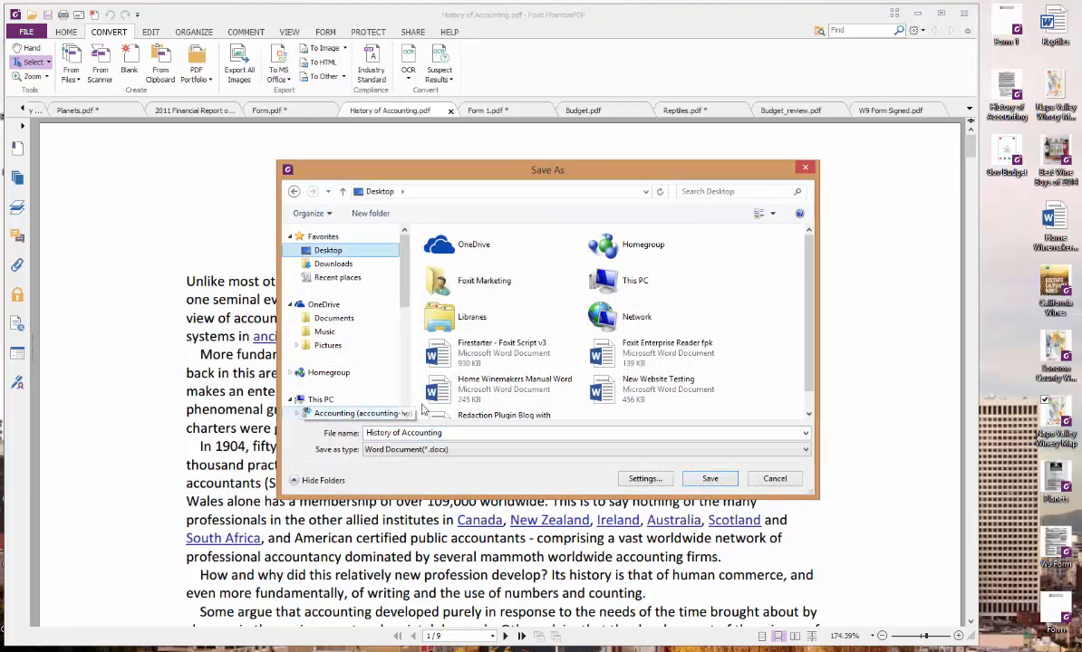
click(708, 479)
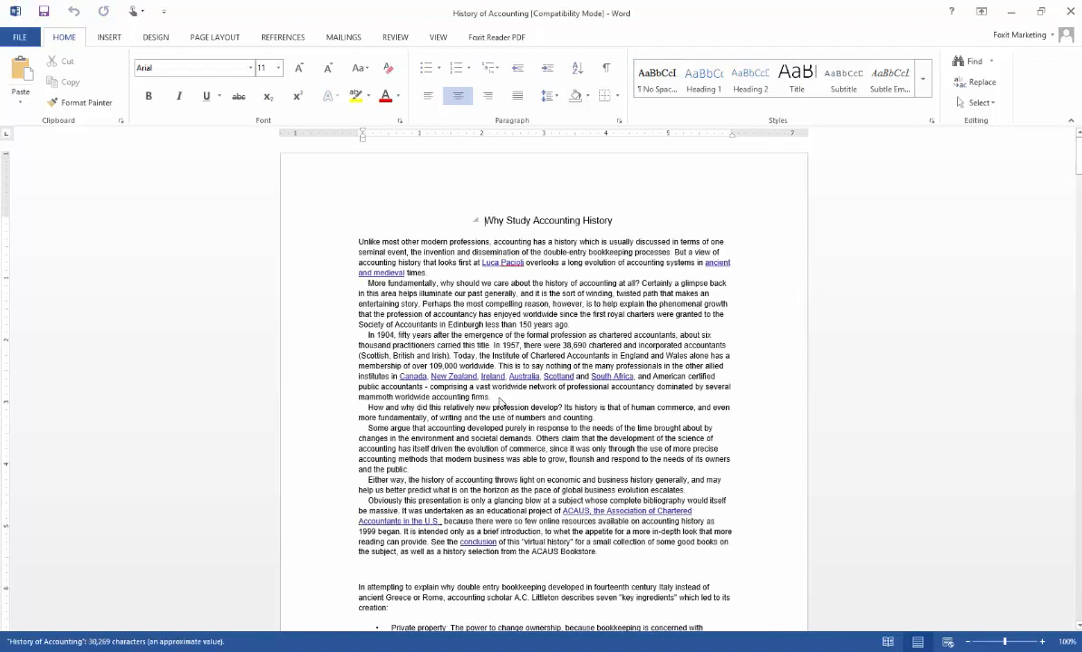
Step: Examine the layout, links and bullets of the exported Word document, and return to the PDF in Foxit PhantomPDF
scroll(498, 397, down, 3)
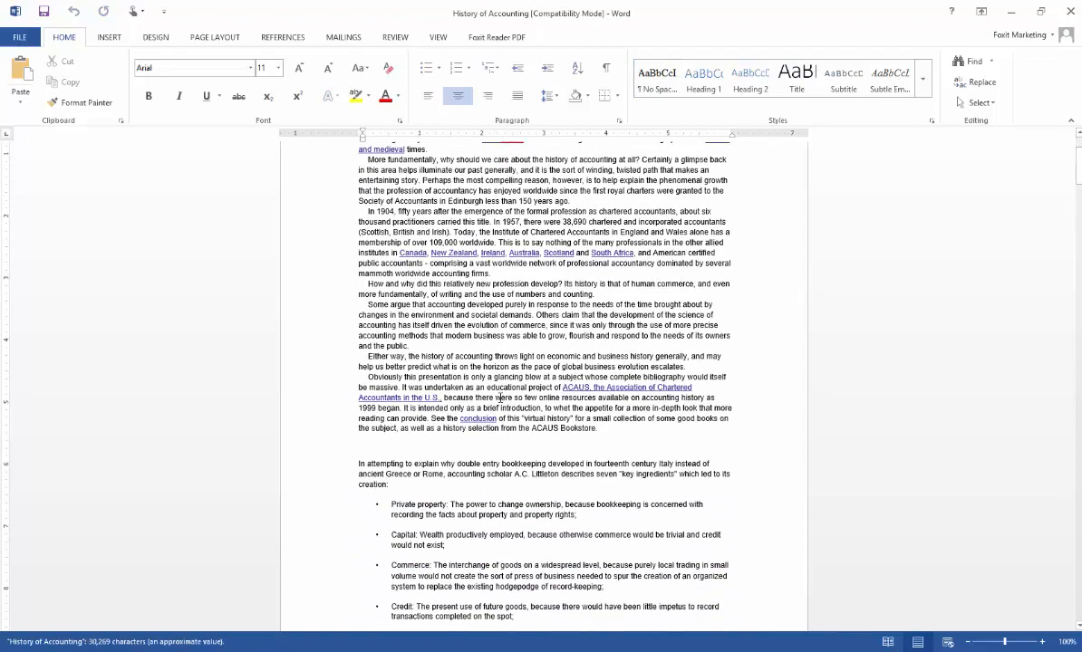
scroll(498, 397, down, 6)
scroll(497, 397, up, 9)
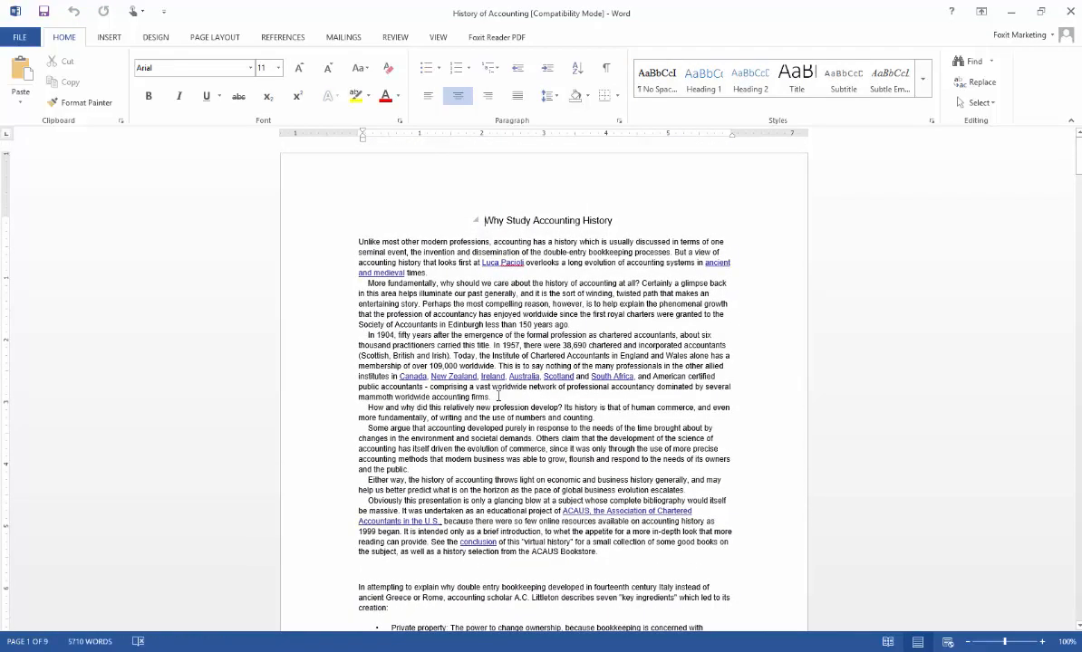
scroll(498, 397, down, 20)
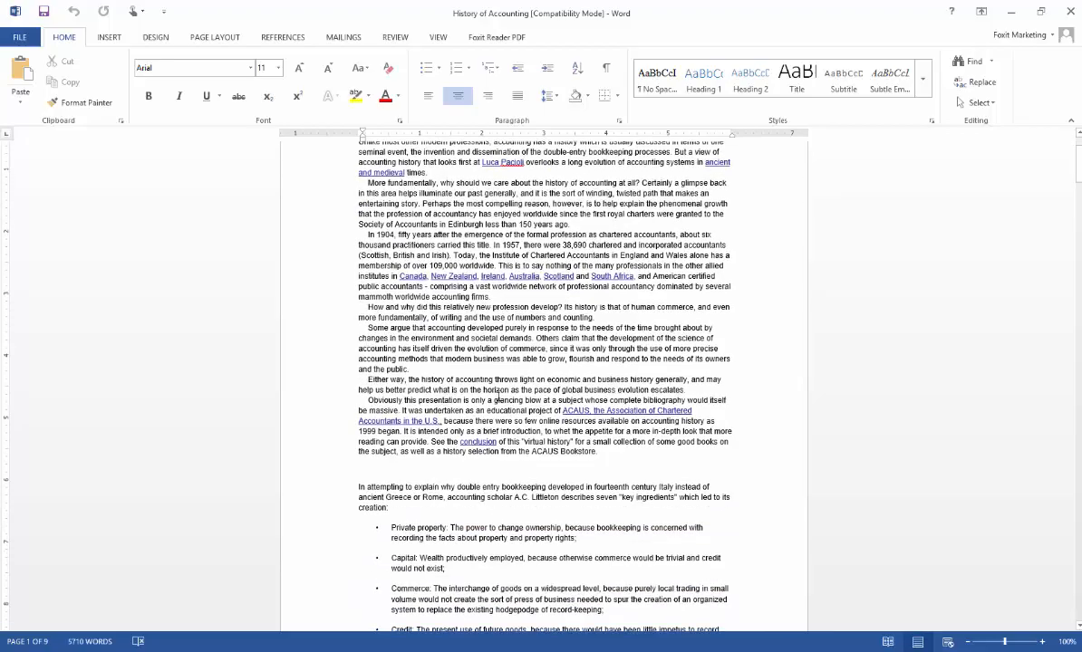
scroll(497, 397, down, 3)
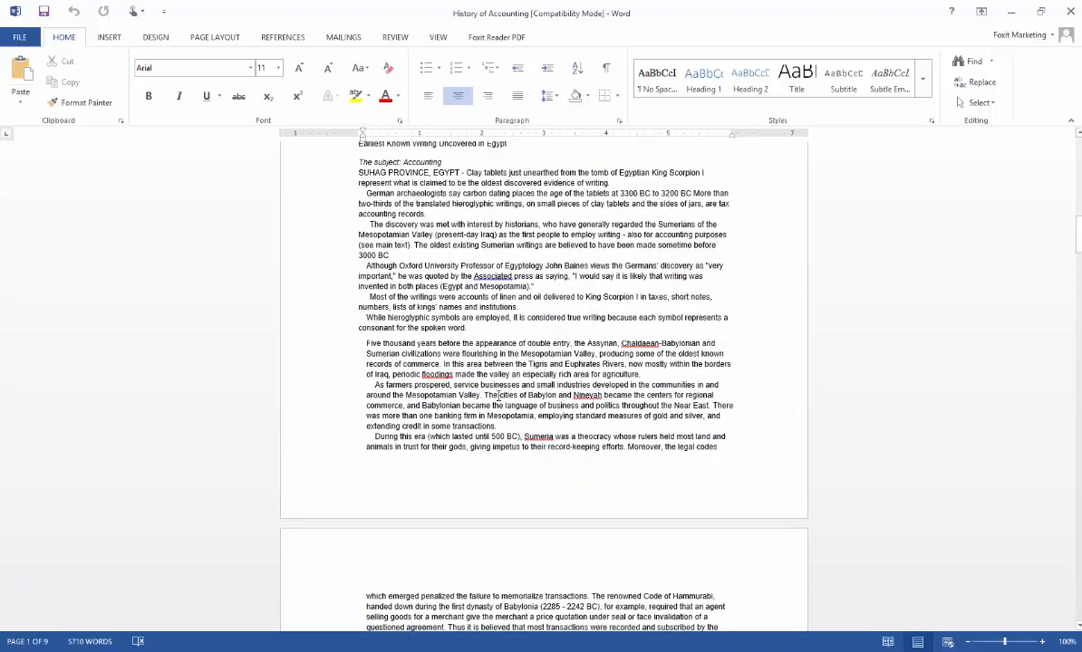
scroll(498, 397, up, 5)
click(1012, 16)
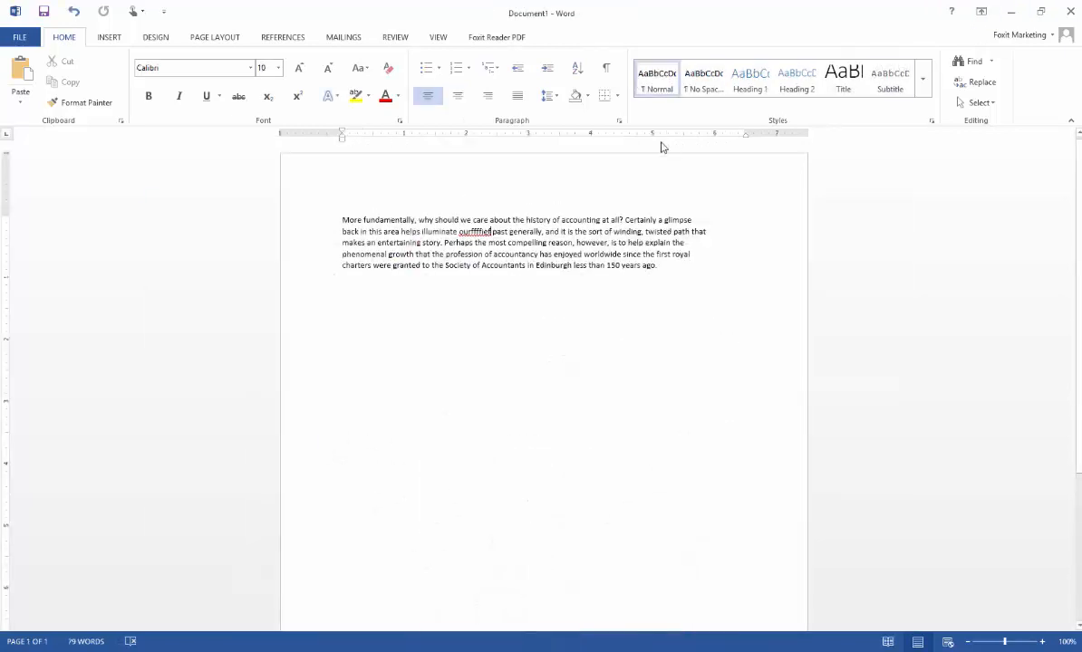
click(1009, 11)
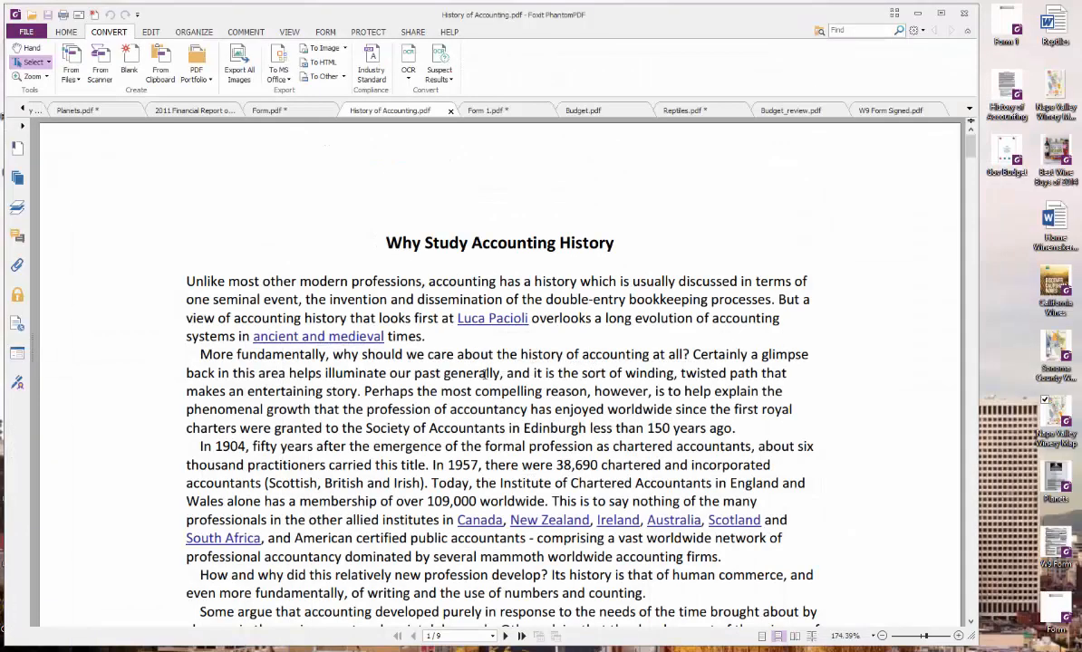